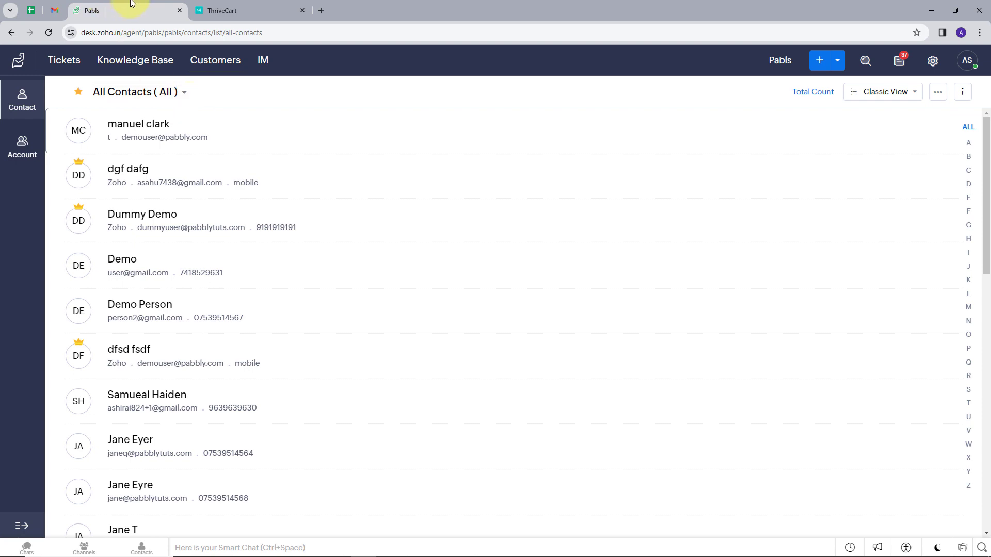
Review the ThriveCart dashboard and the Zoho Desk contact list
left_click(222, 9)
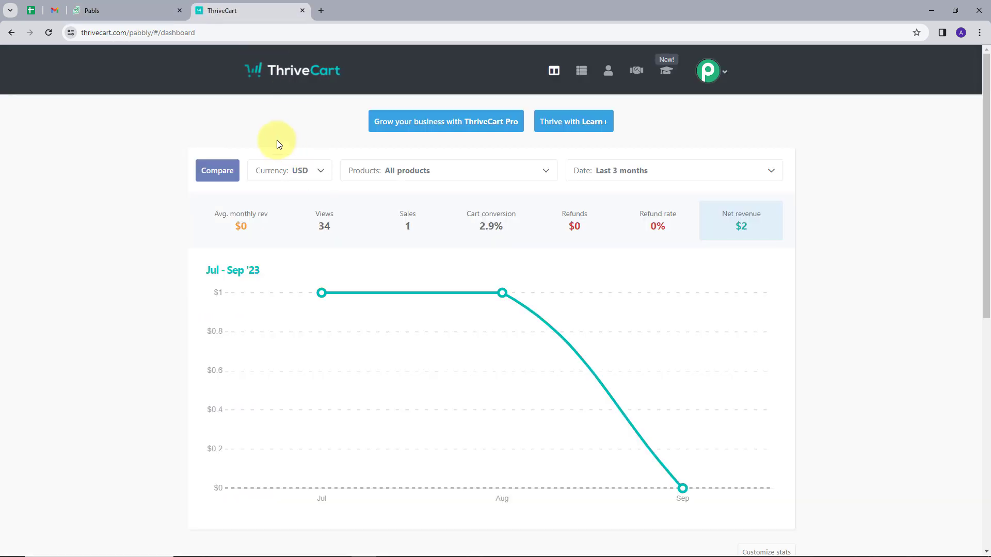
left_click(123, 8)
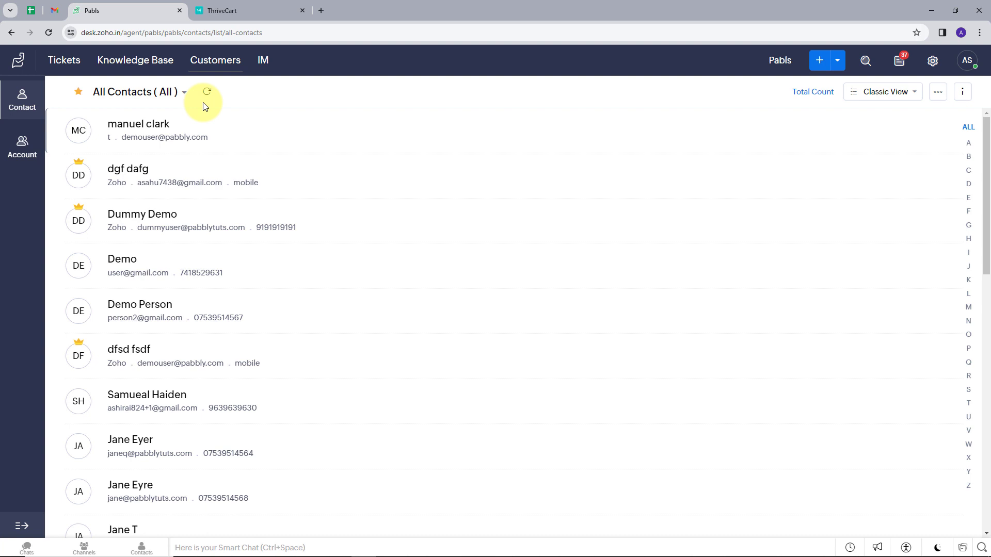
left_click(245, 15)
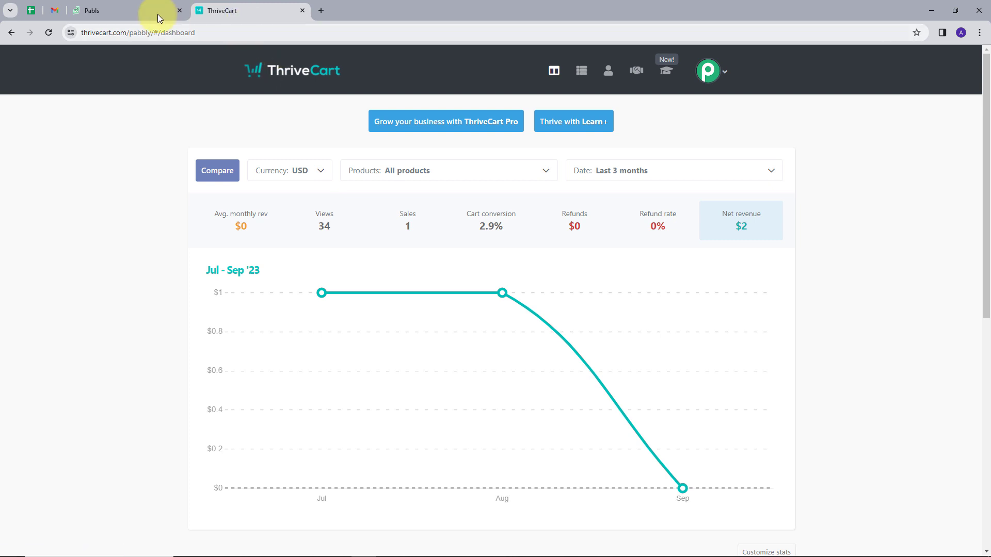
left_click(124, 16)
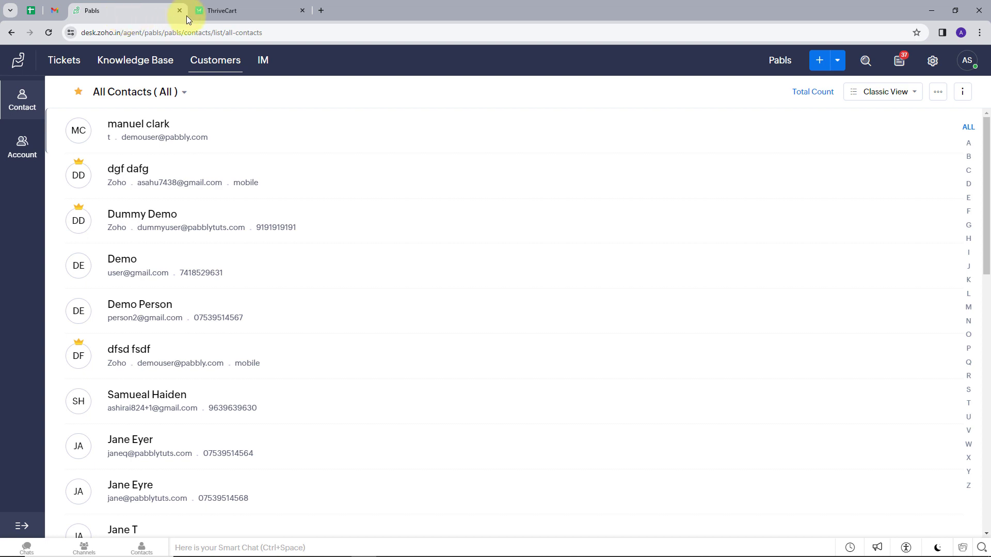
Load pabbly.com in a new tab, dismiss its chat panel, and sign in
left_click(321, 10)
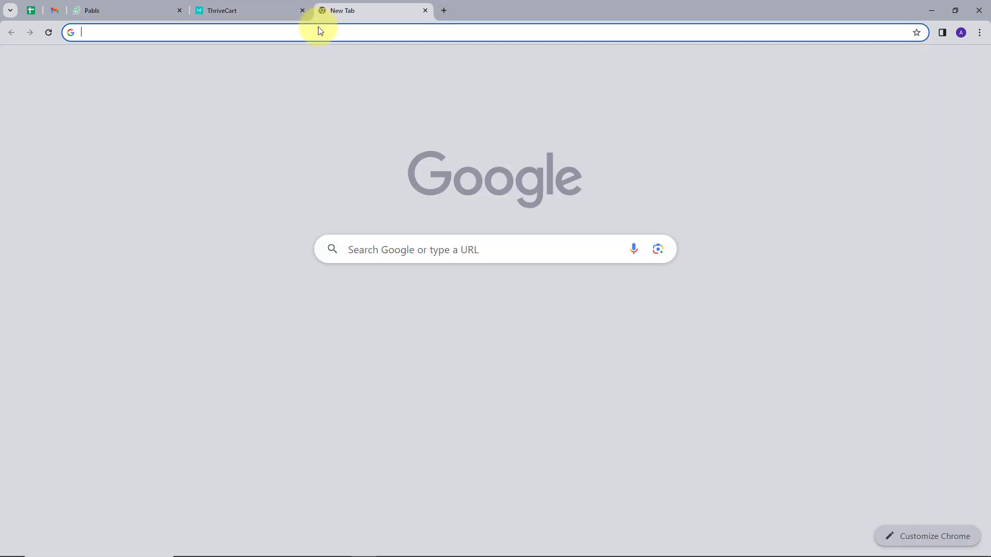
type("pabbly.com")
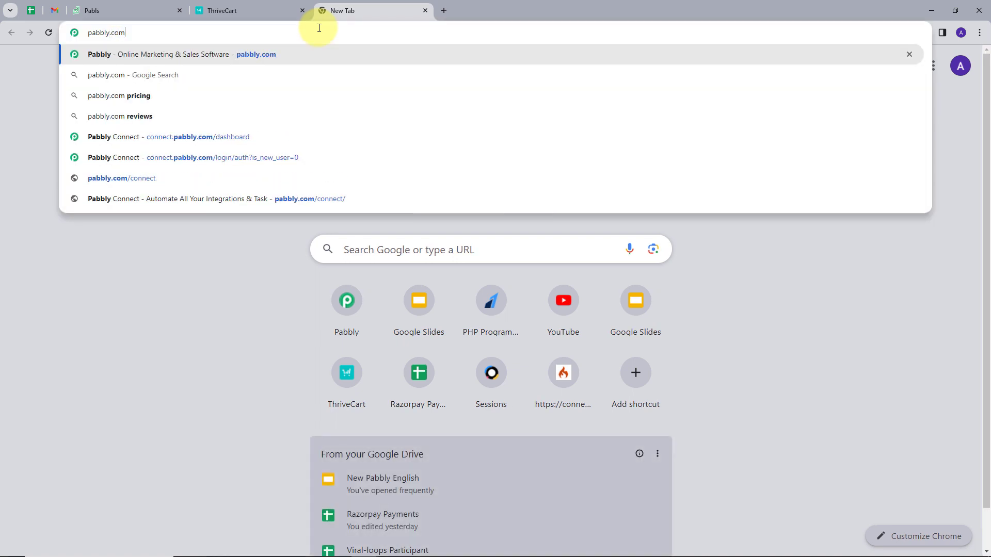
key("Return")
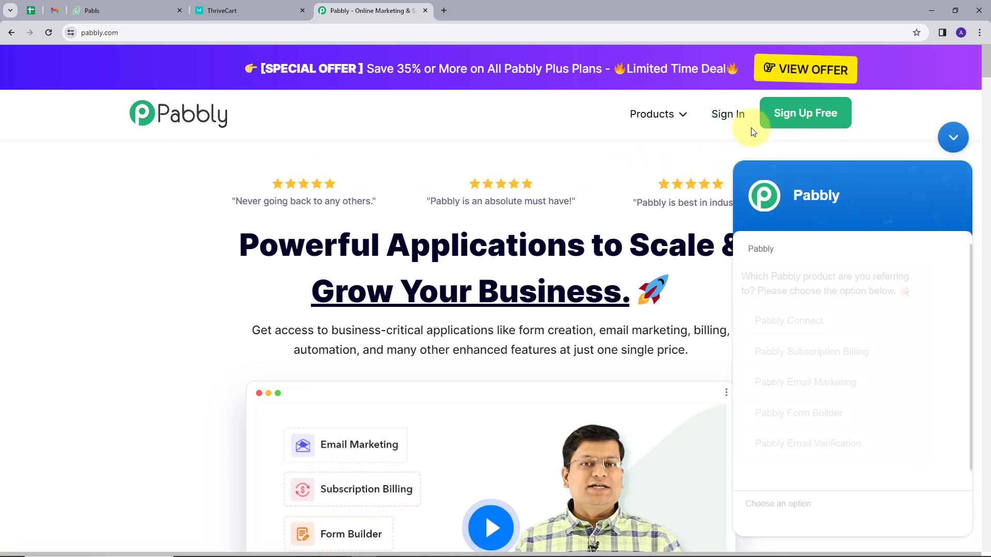
left_click(952, 138)
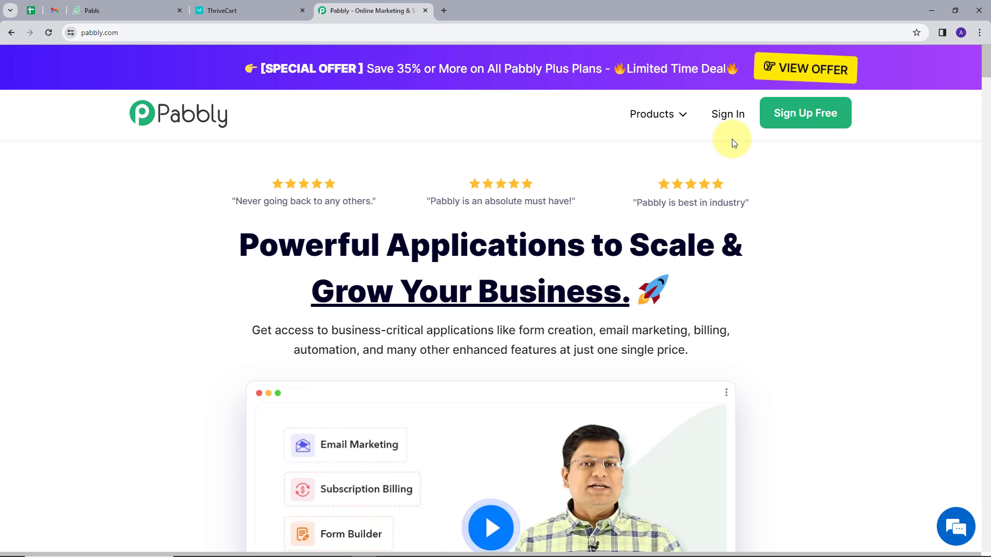
left_click(730, 117)
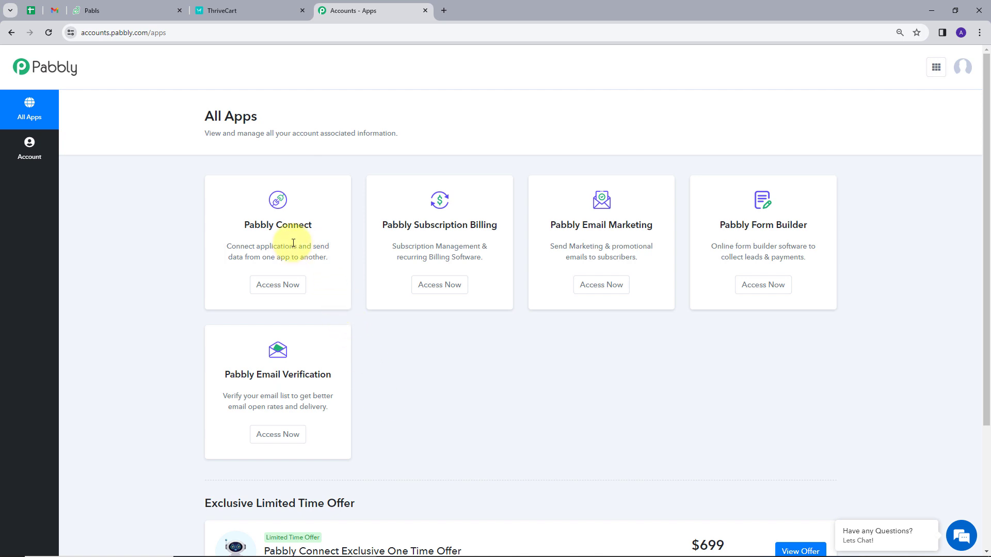
Launch Pabbly Connect from All Apps and view its dashboard with 2940 tasks remaining
left_click(286, 287)
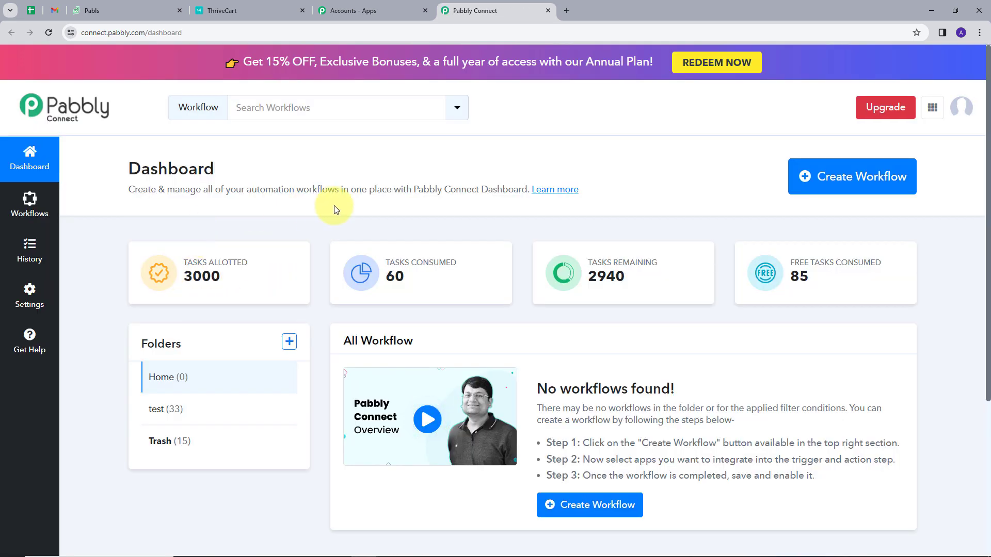
scroll(449, 271, "down", 1)
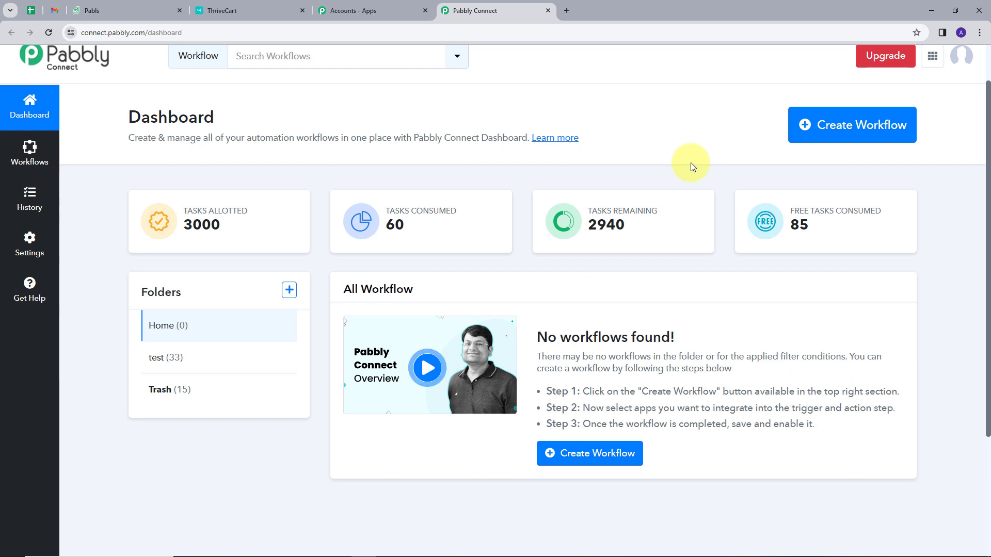
Paste 'Create Zoho Desk Ticket for ThriveCart Purchase' as a new workflow name and create it in Home
left_click(858, 129)
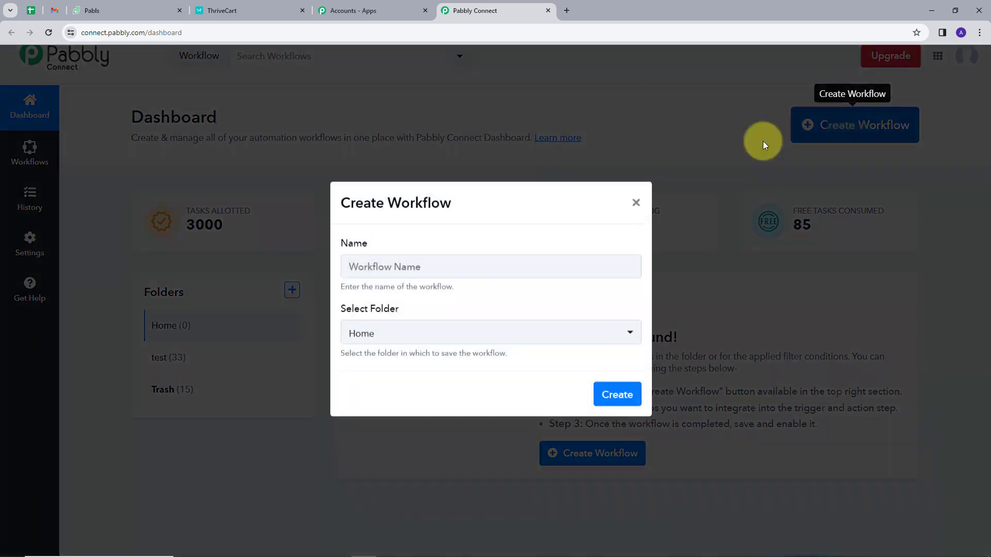
left_click(416, 268)
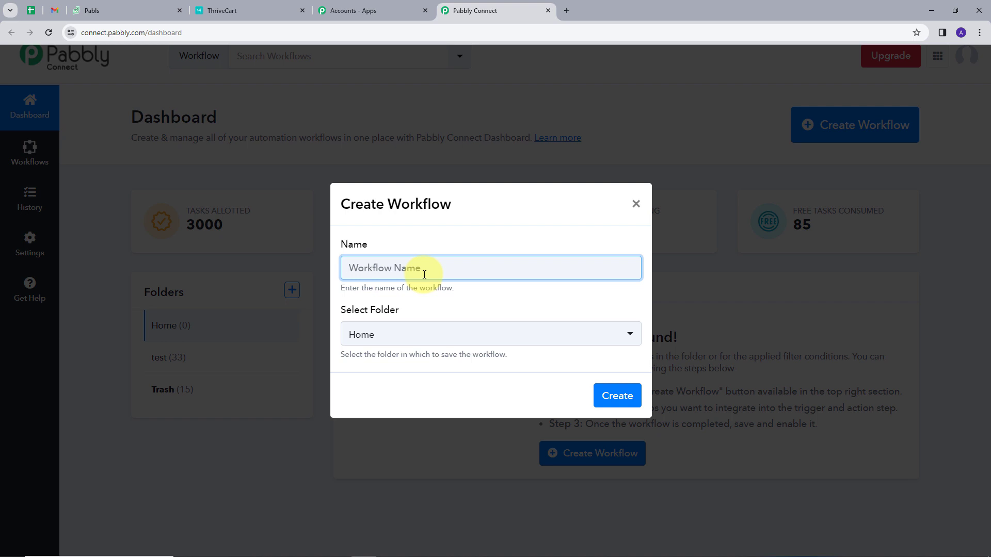
type("Create Zoho Desk Ticket for ThriveCart Purchase")
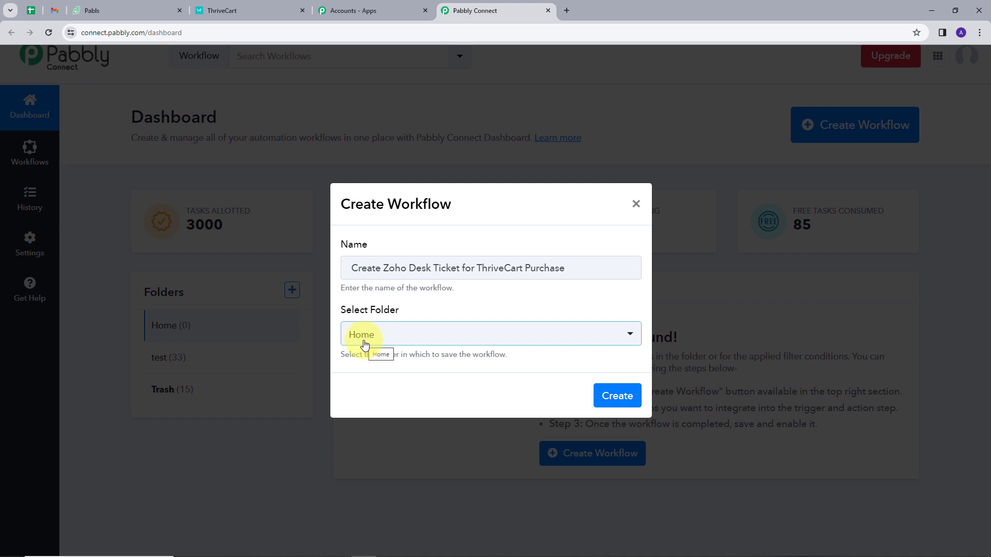
left_click(617, 396)
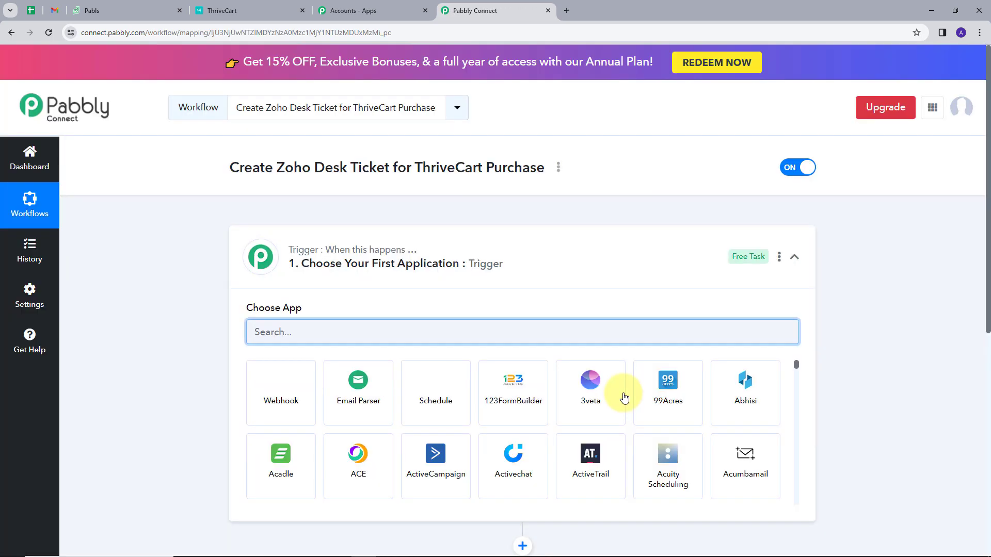
Search 'thri', pick ThriveCart as the trigger app, and choose the Product Purchase event
scroll(457, 289, "down", 2)
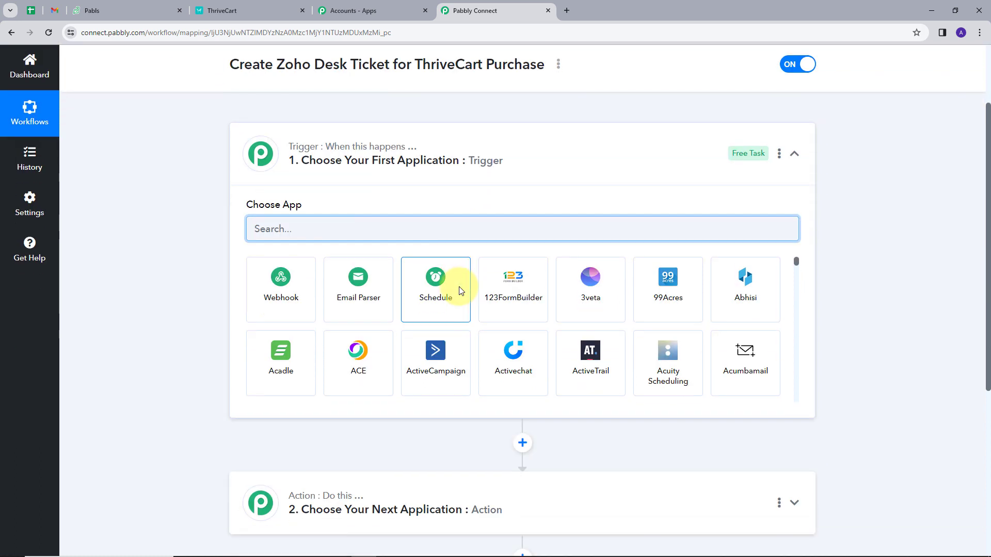
scroll(457, 289, "down", 1)
scroll(446, 287, "up", 1)
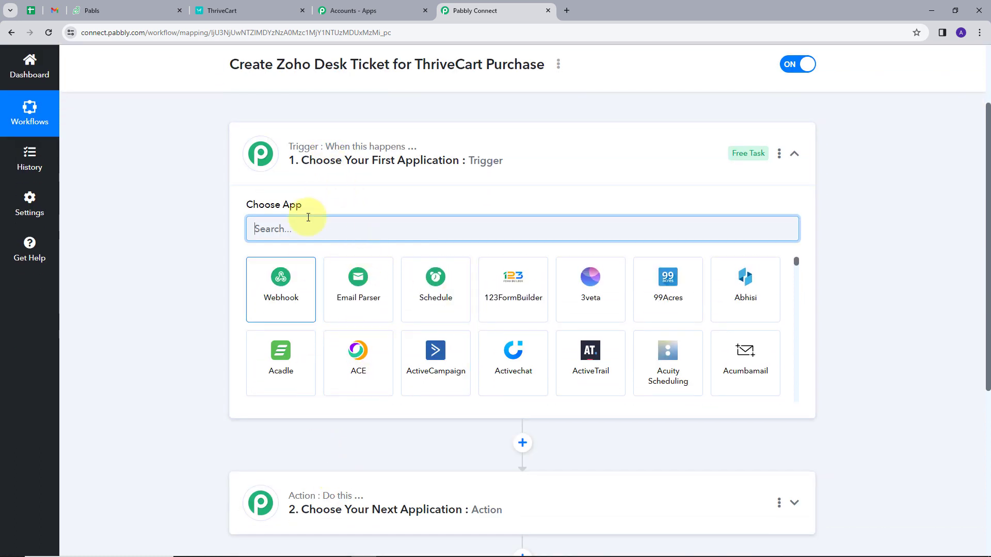
mouse_move(289, 506)
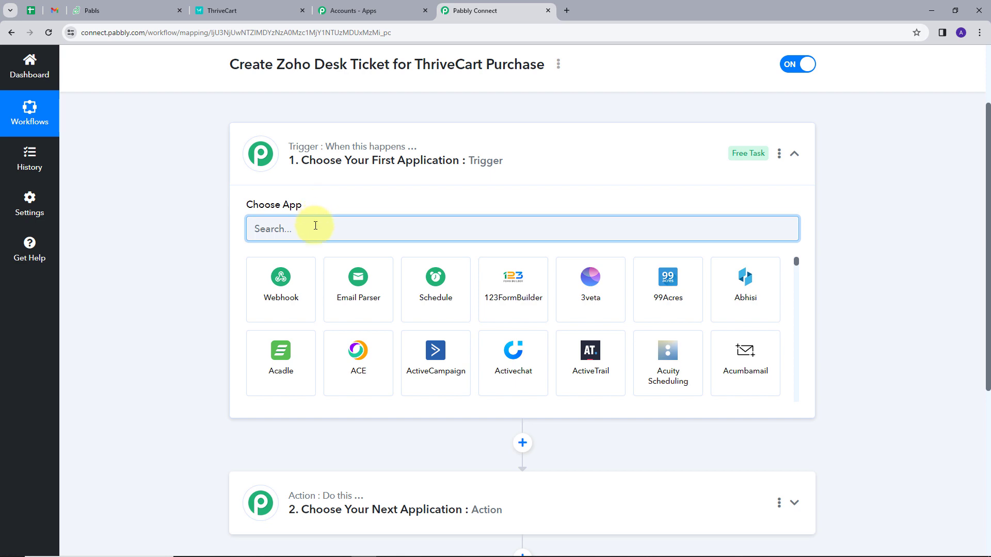
type("thri")
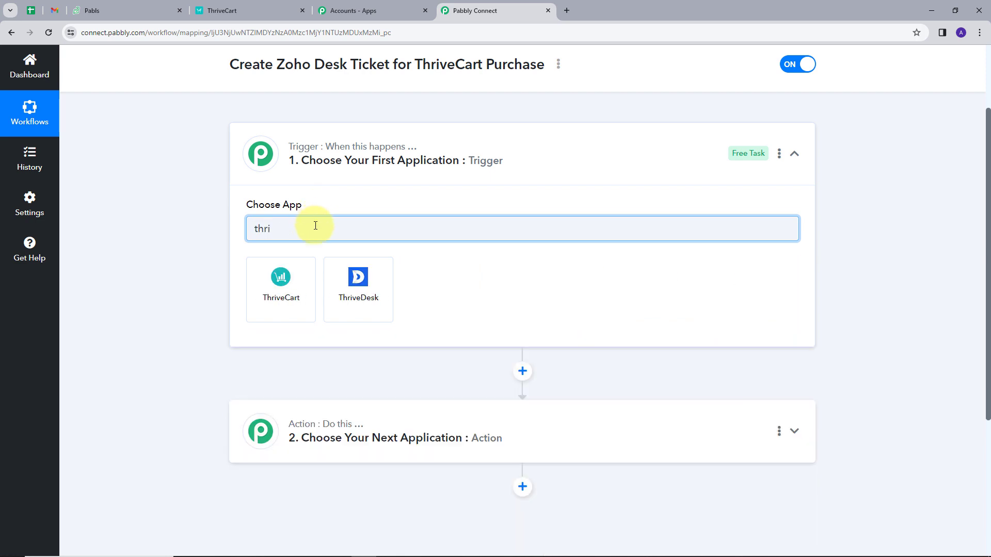
left_click(289, 274)
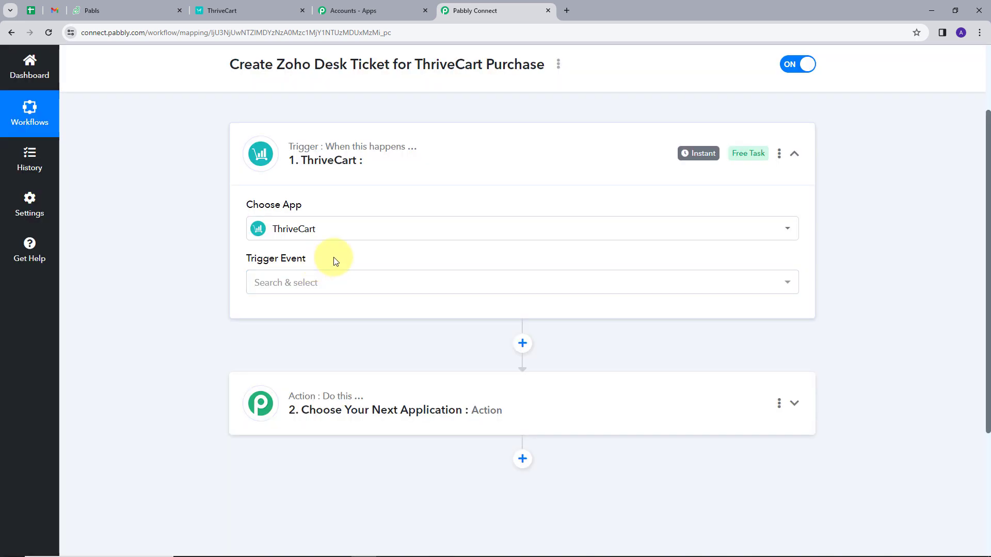
left_click(764, 287)
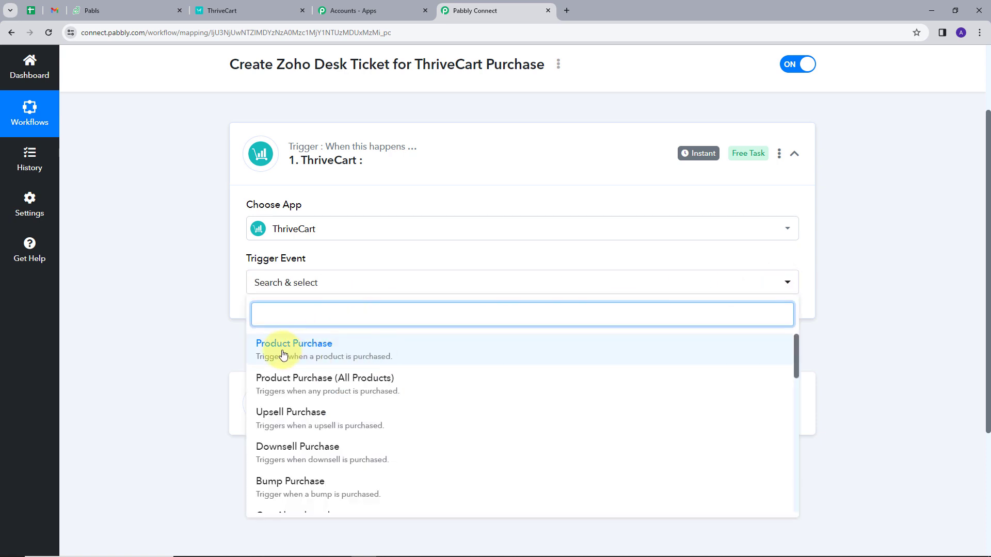
left_click(306, 352)
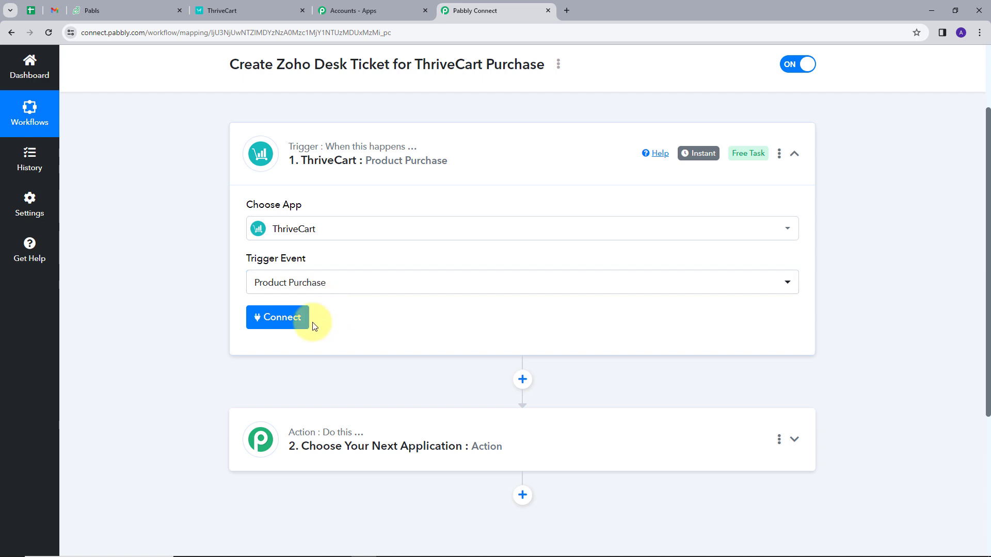
Start a new ThriveCart connection, then go to ThriveCart to fetch an API key
left_click(275, 325)
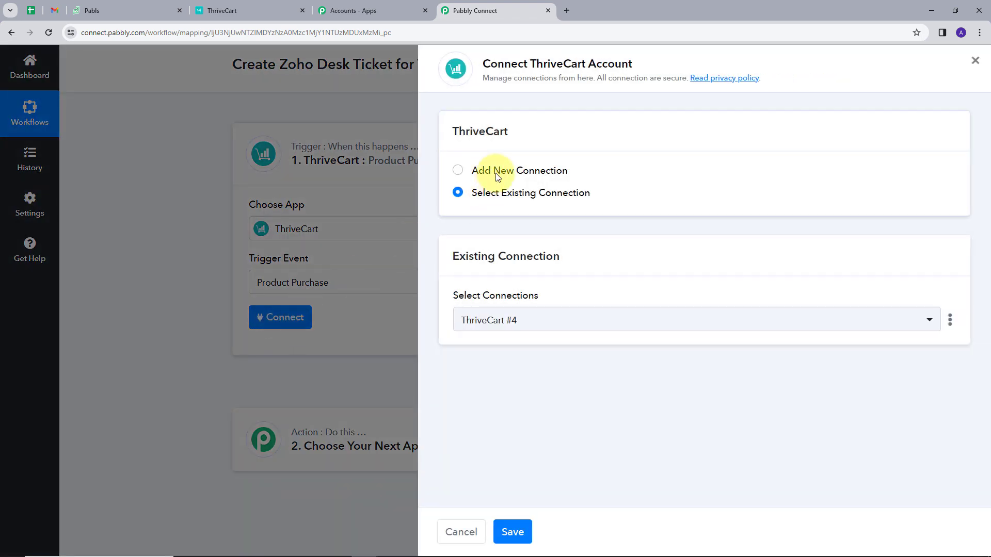
left_click(497, 175)
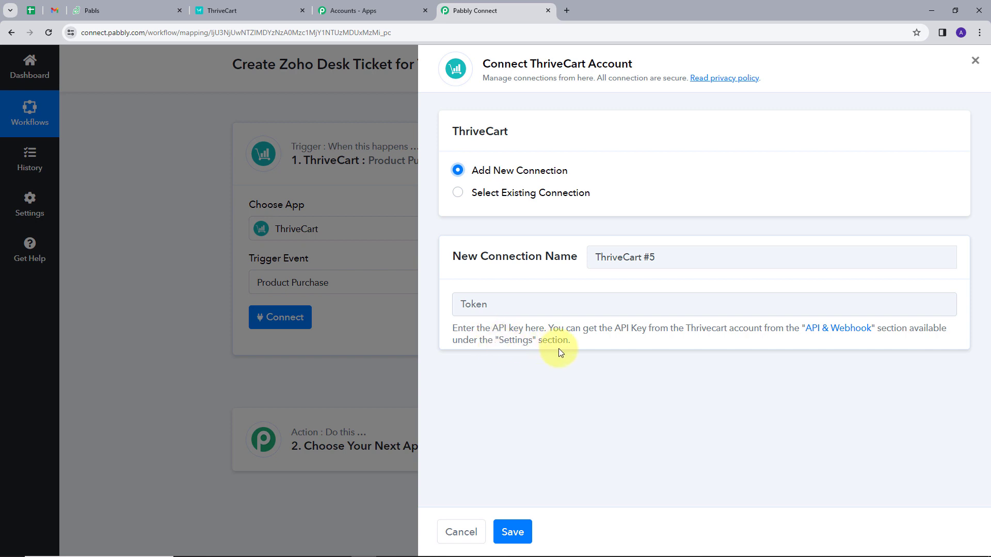
left_click(219, 9)
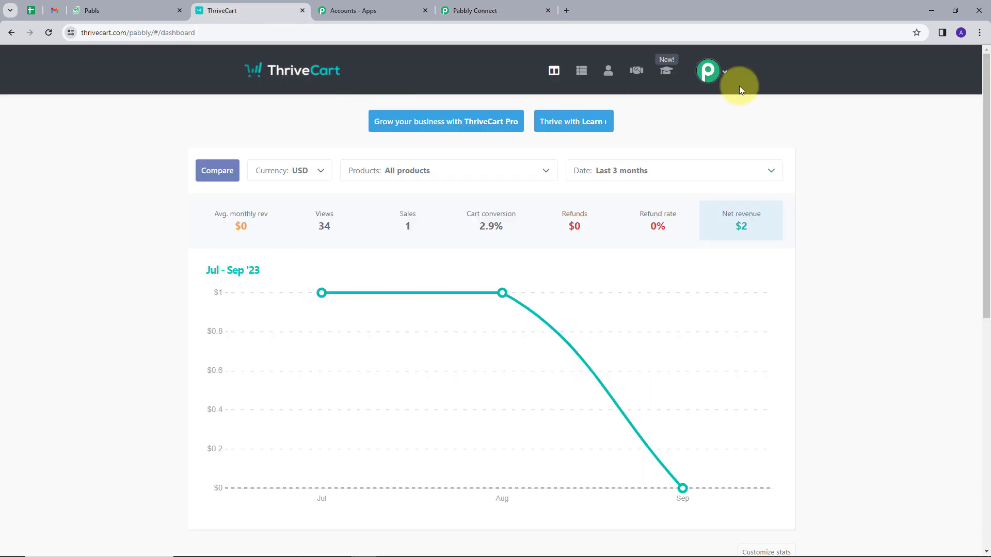
Navigate ThriveCart account settings to the API & webhooks API keys list
left_click(725, 75)
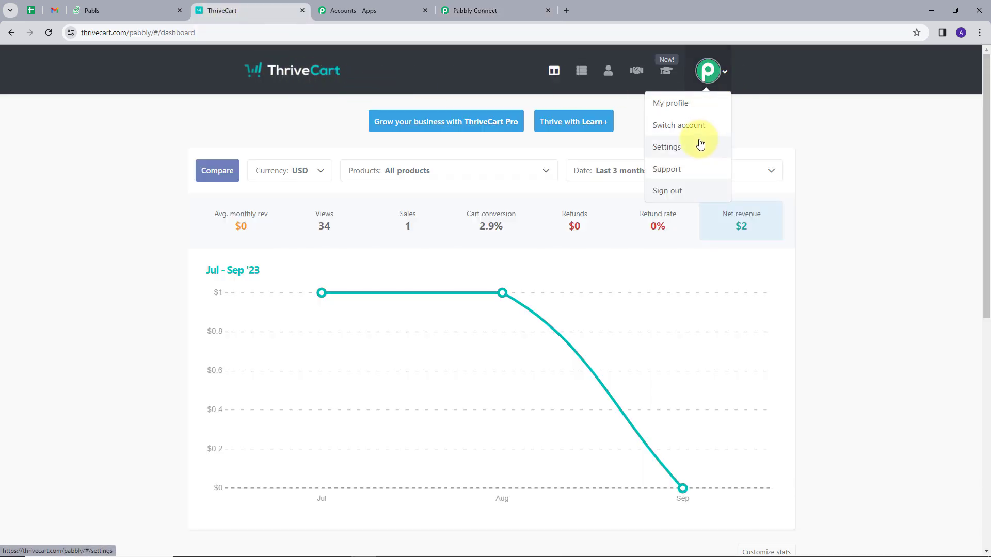
left_click(696, 146)
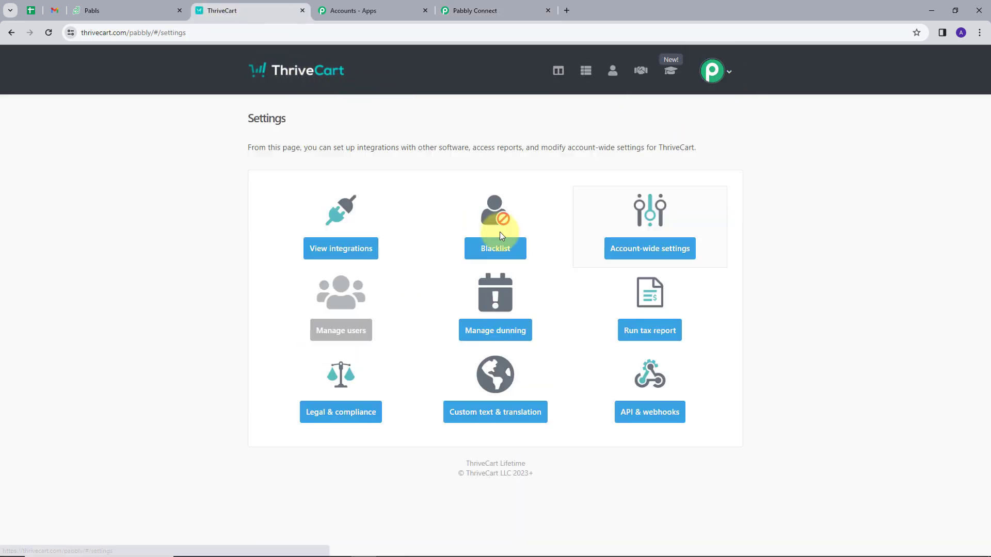
left_click(645, 417)
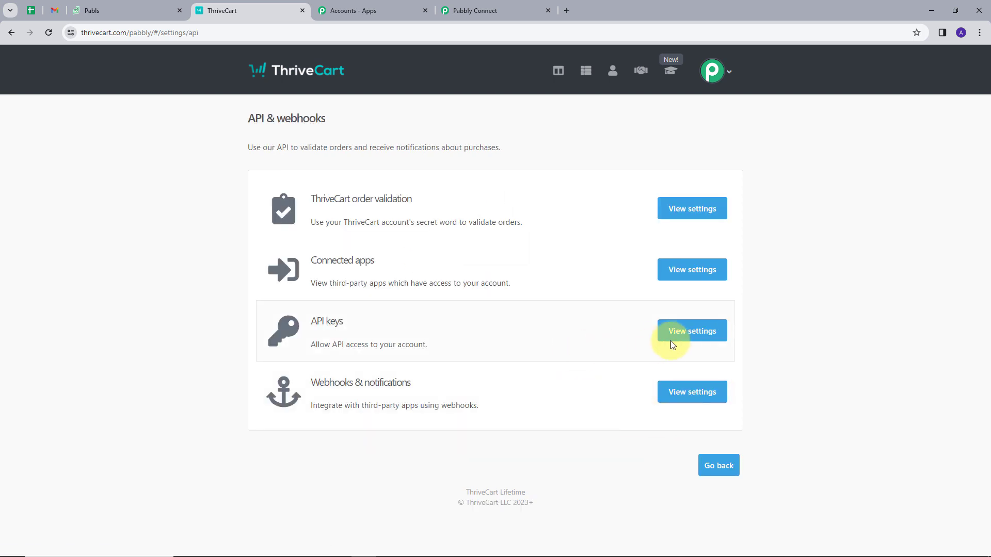
left_click(683, 336)
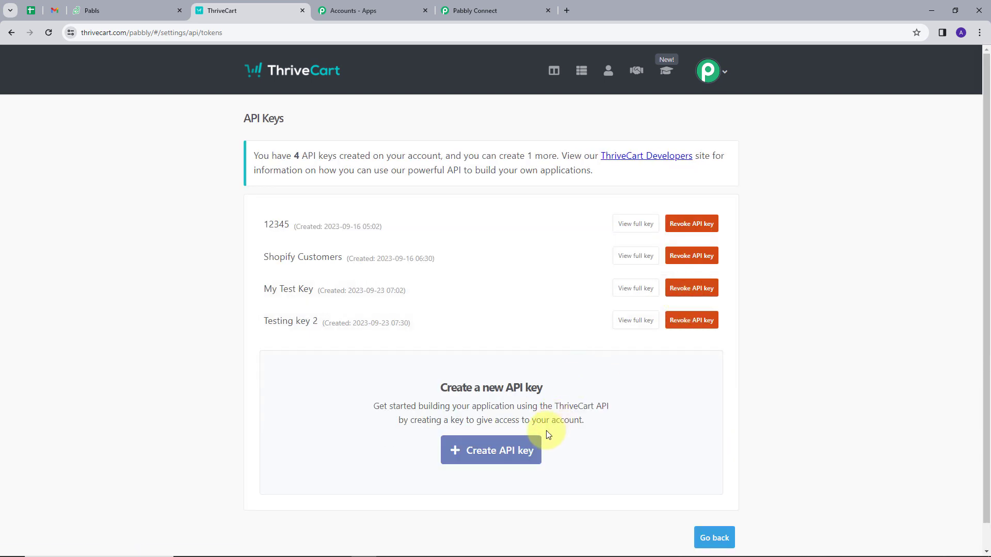
Create an API key named 'Test', copy it, and focus Pabbly's API key field
left_click(498, 453)
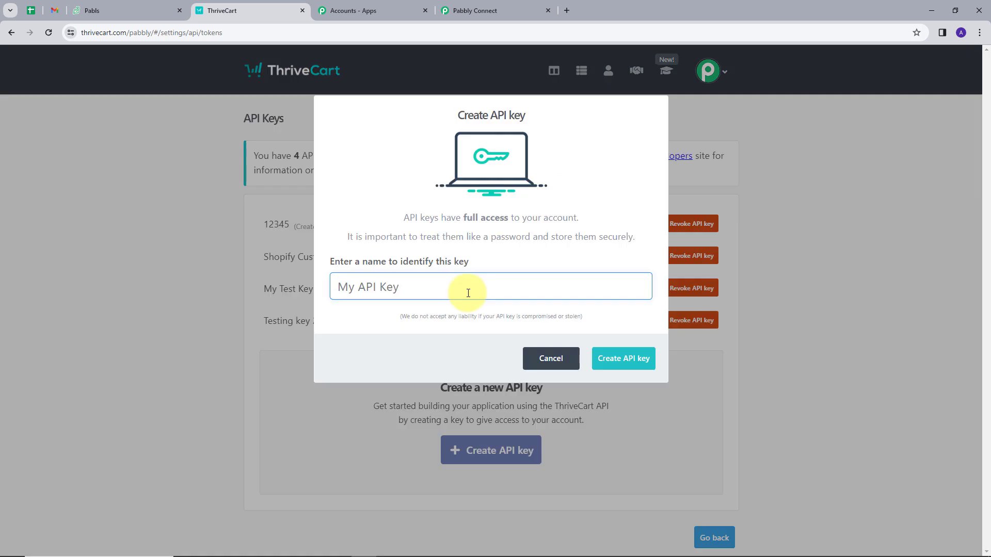
type("Test")
left_click(620, 359)
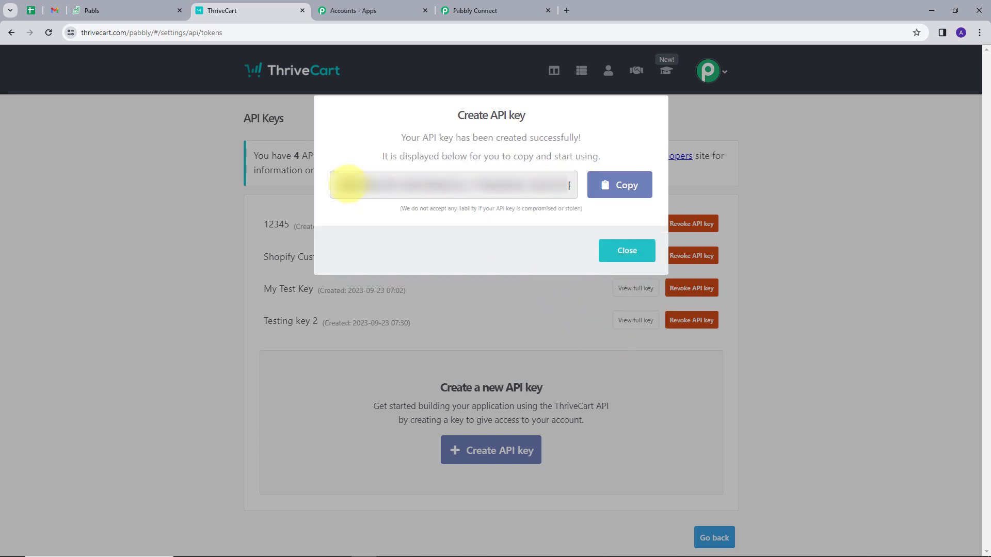
left_click(621, 186)
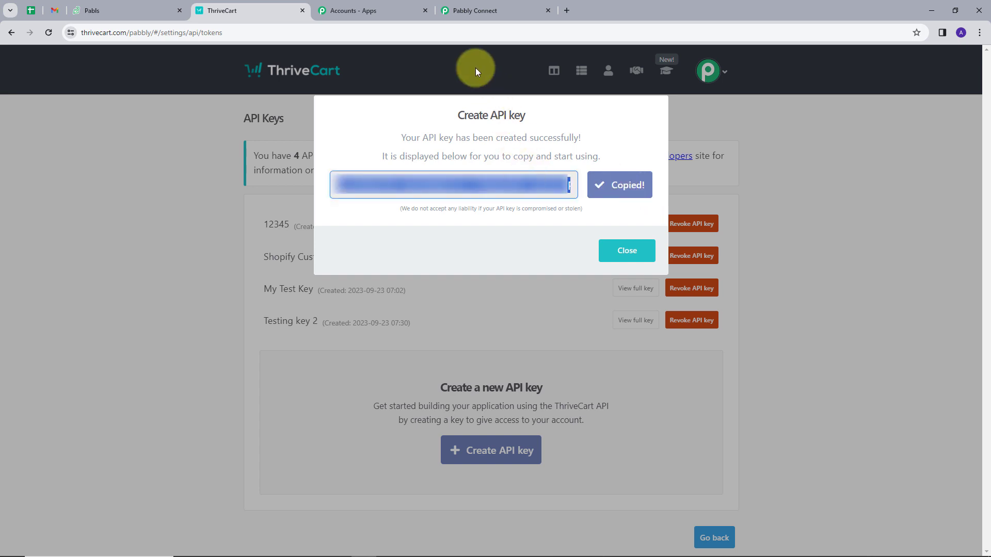
left_click(483, 10)
left_click(520, 304)
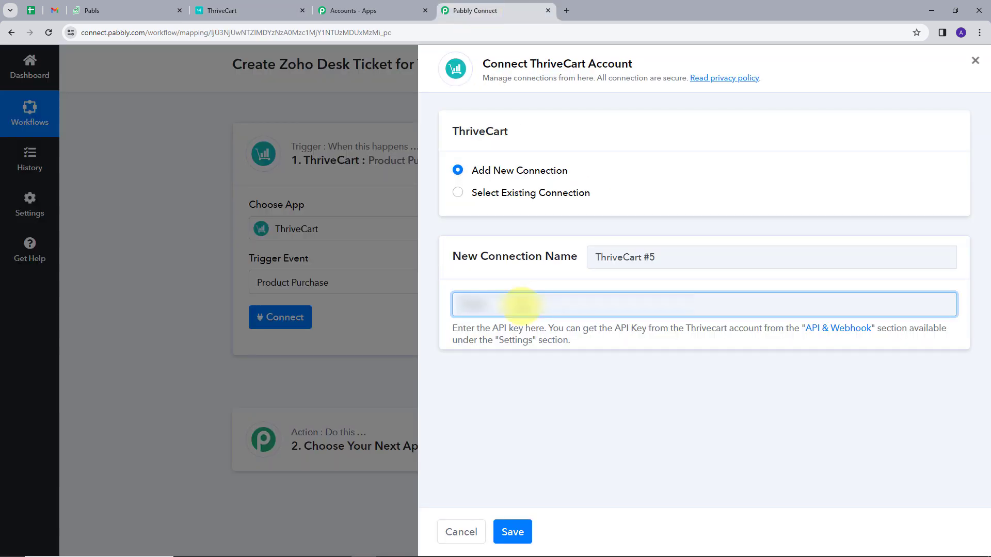
Paste the copied API key into the ThriveCart #5 connection and save it
key("ctrl+v")
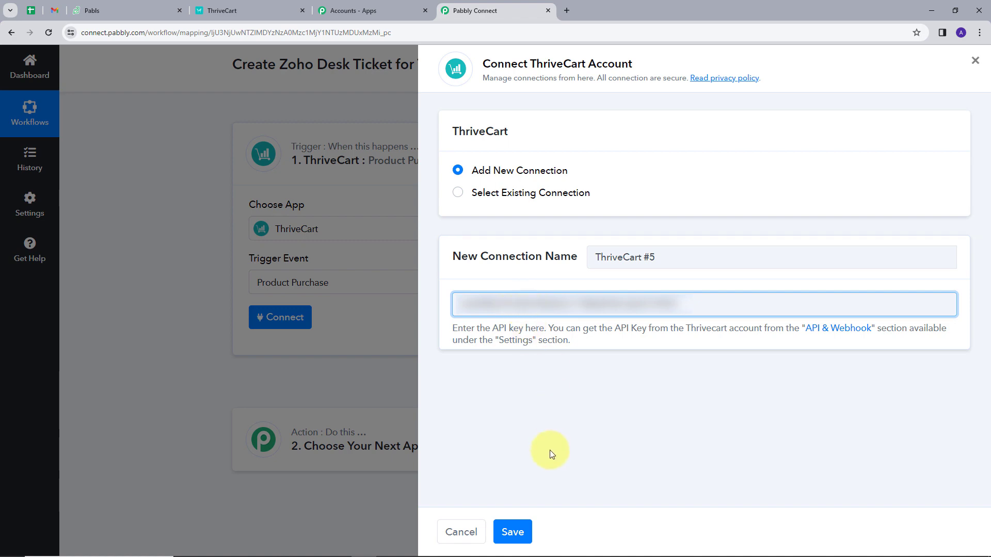
left_click(512, 533)
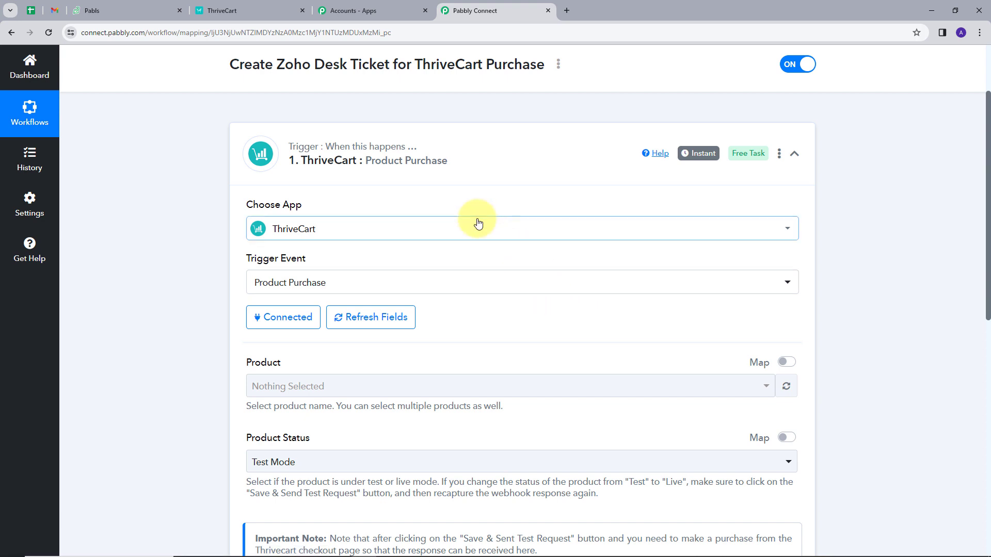
scroll(478, 223, "down", 1)
scroll(478, 223, "down", 2)
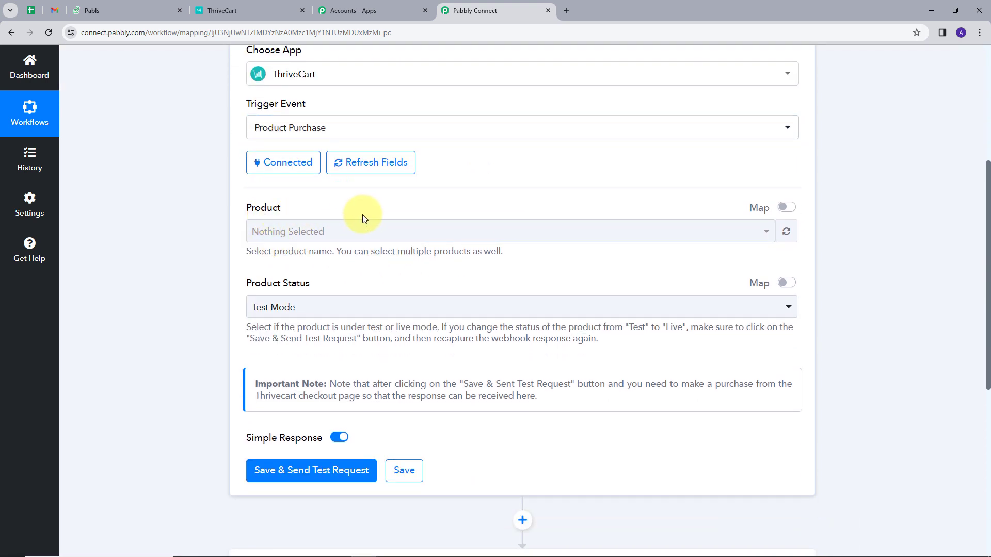
left_click(241, 11)
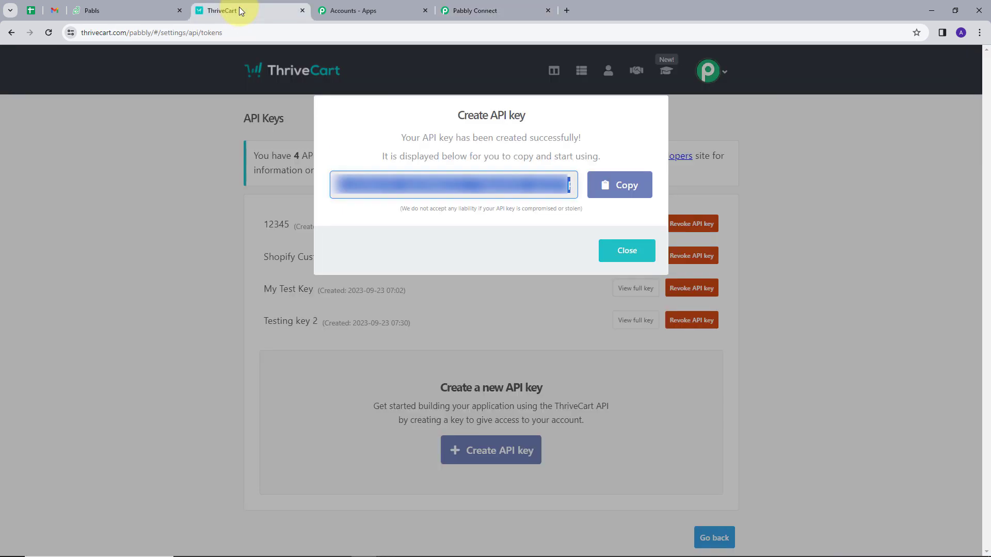
Close the API key confirmation and open ThriveCart's Products list
left_click(626, 250)
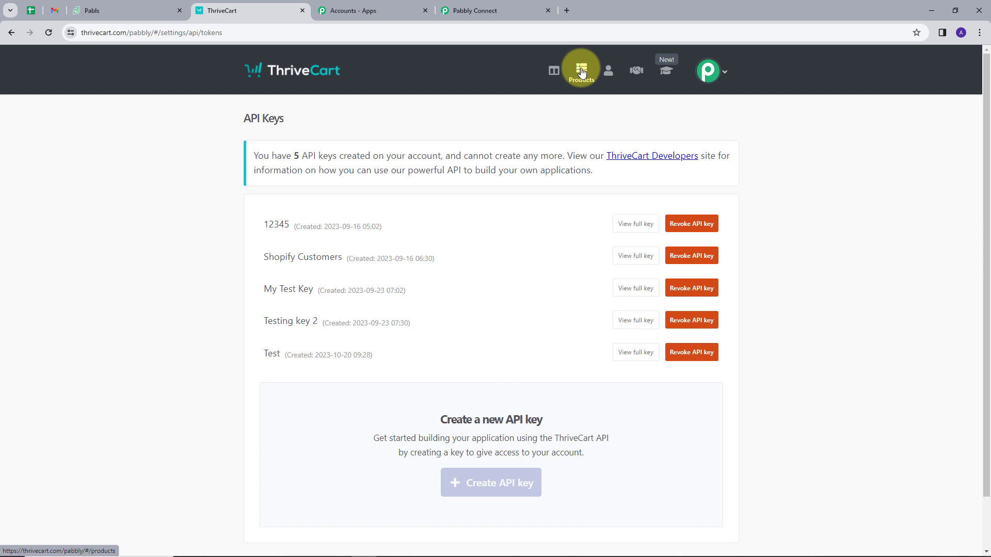
left_click(582, 72)
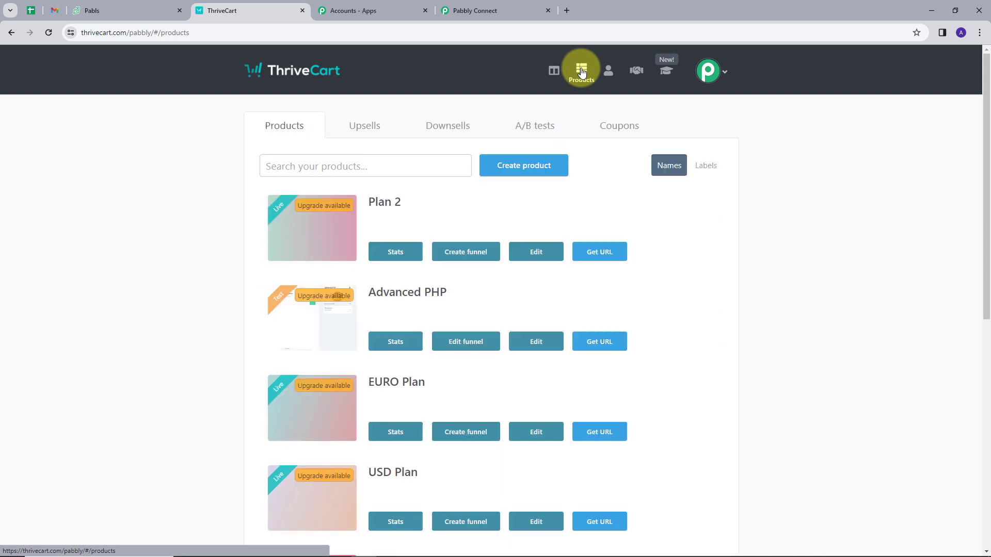
scroll(552, 199, "down", 1)
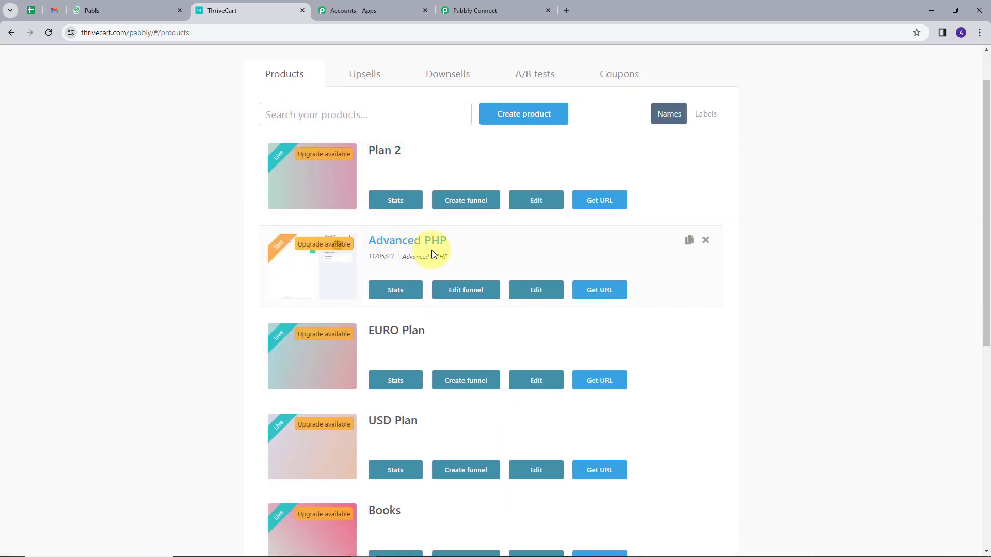
Choose Advanced PHP as the trigger product, then save and confirm resending the test request
left_click(474, 11)
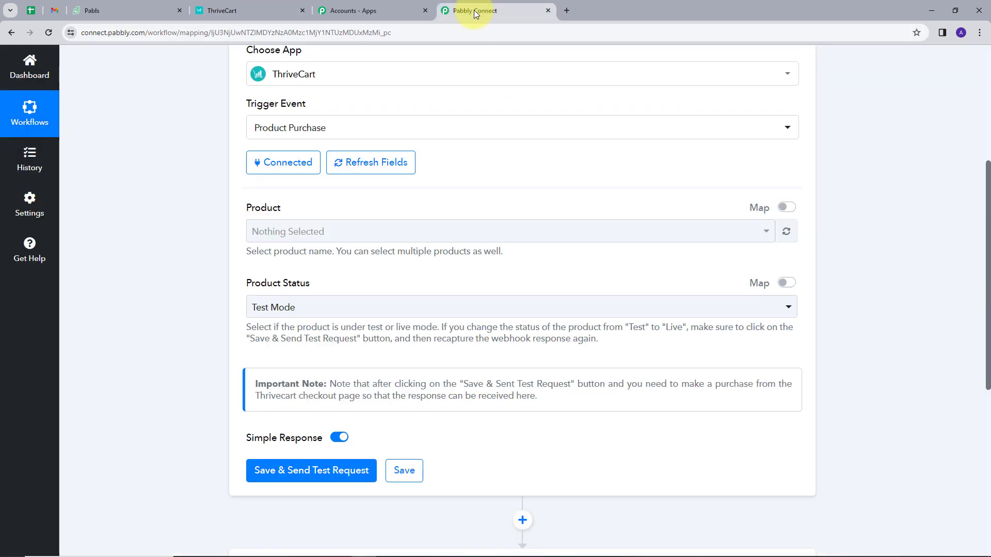
left_click(338, 236)
left_click(317, 315)
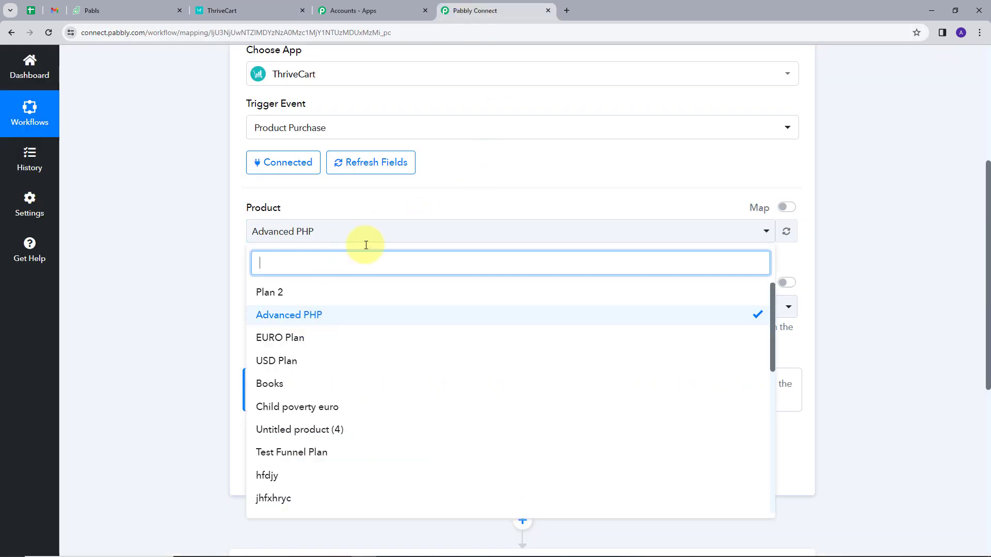
left_click(391, 197)
scroll(427, 206, "down", 1)
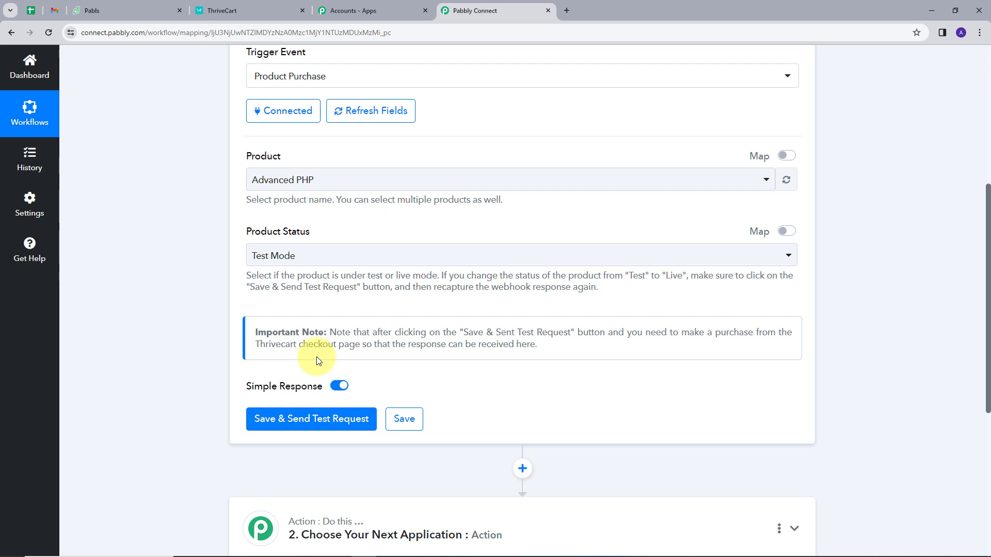
left_click(325, 424)
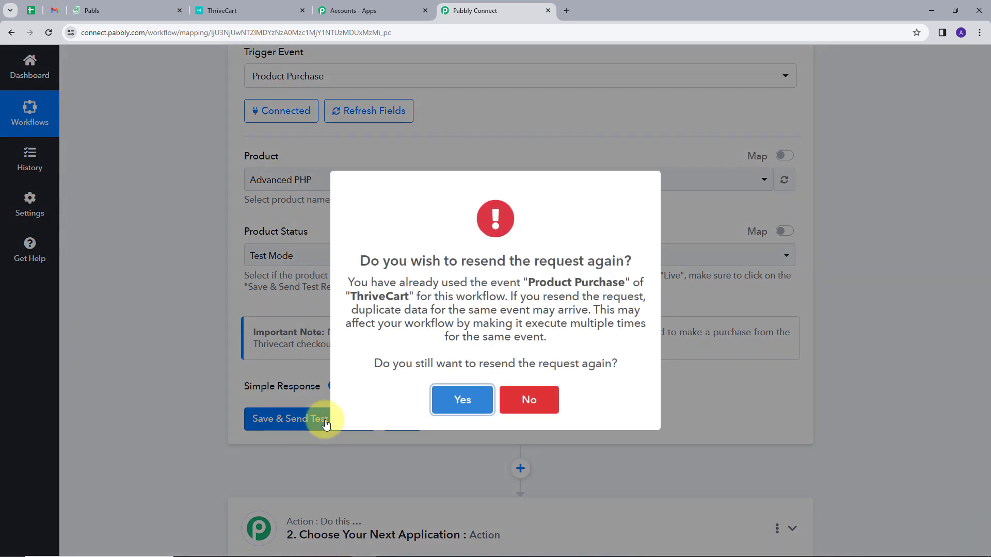
left_click(452, 405)
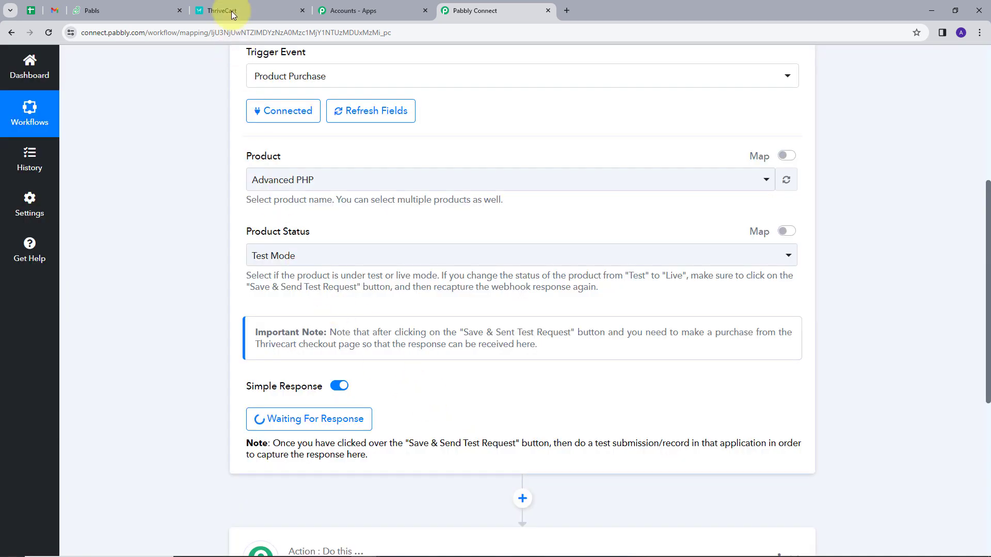
left_click(231, 11)
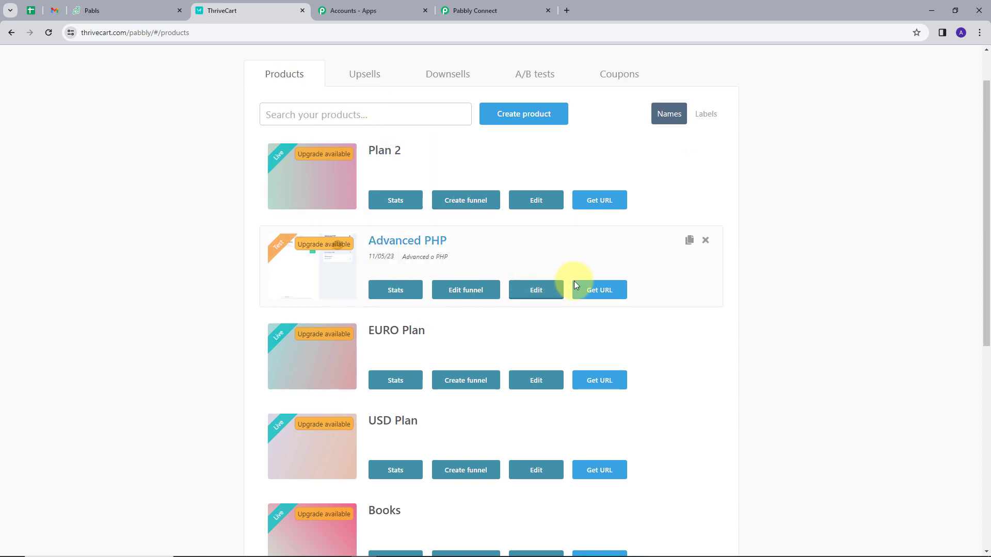
Open the Advanced PHP checkout page and enter the test customer's first and last name
left_click(587, 288)
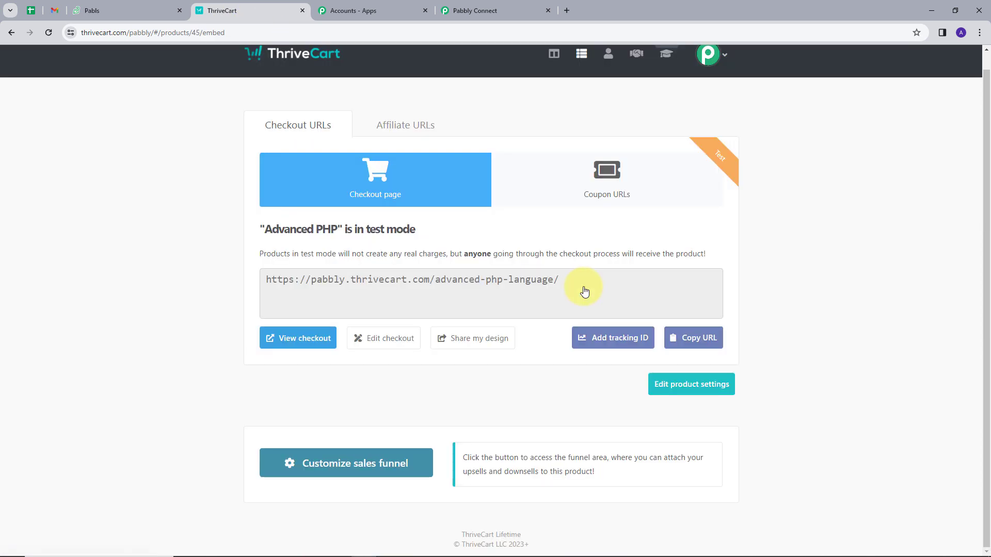
left_click(314, 339)
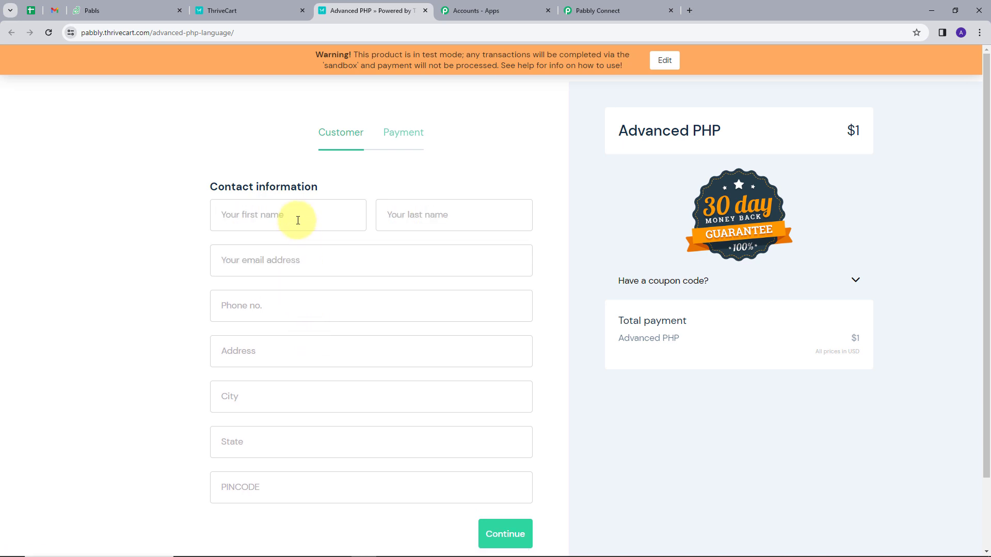
left_click(298, 221)
type("New")
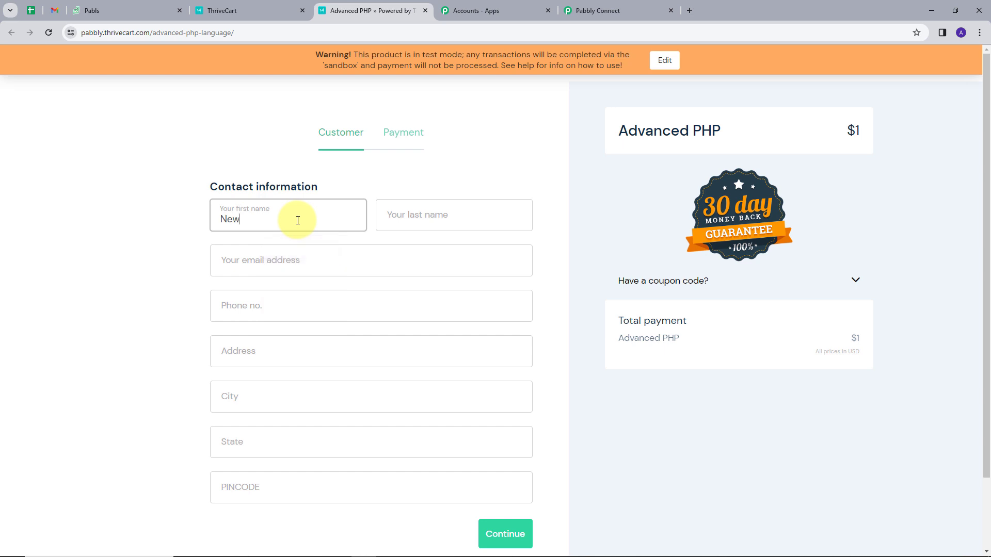
key("Tab")
type("Use")
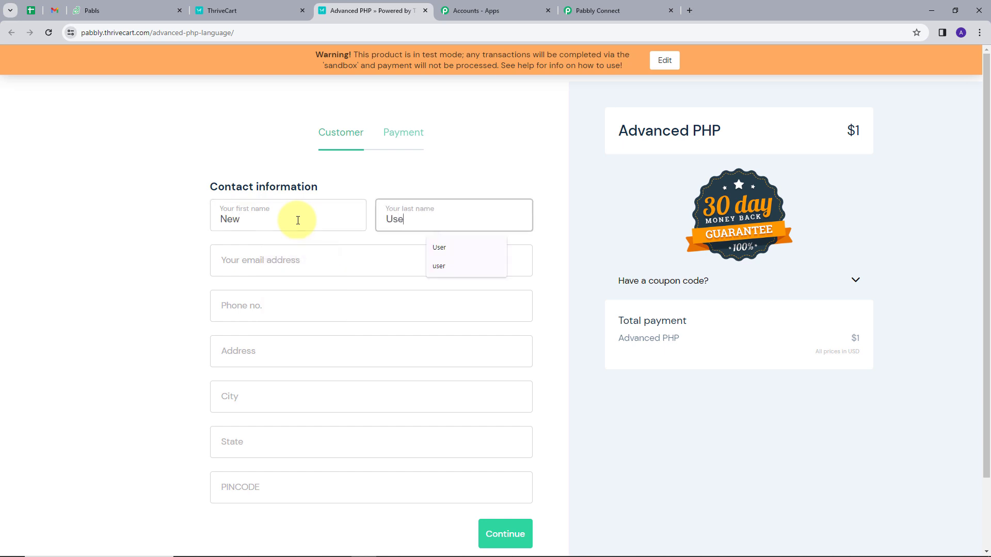
type("r")
key("Tab")
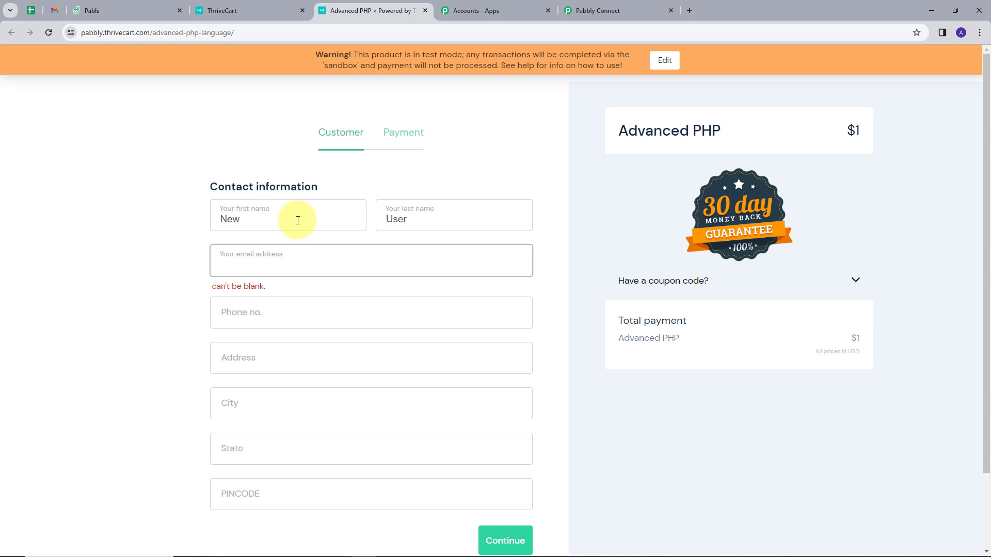
Fill in the customer's e-mail, phone, address, city, state and PIN code, then continue to payment
type("new")
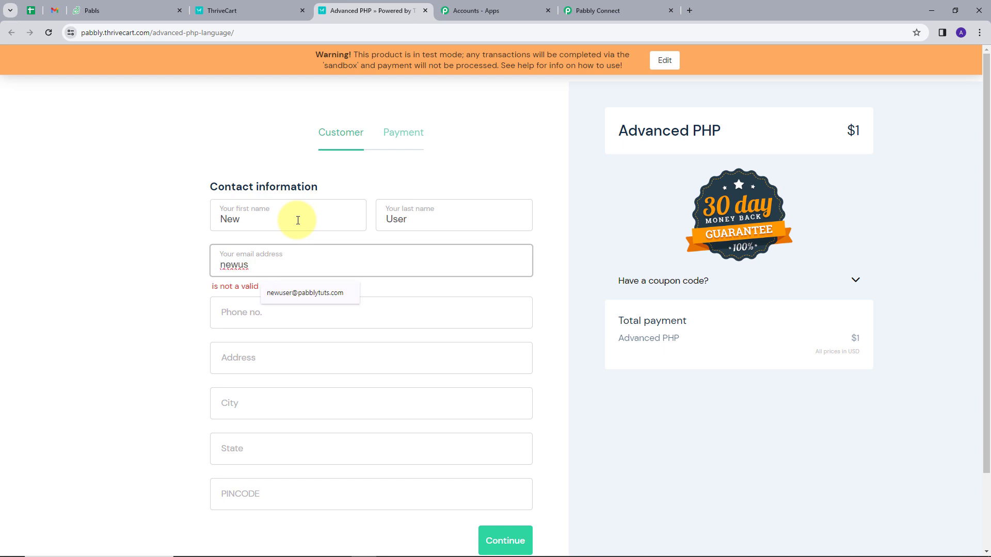
type("us")
key("Down")
key("Return")
key("BackSpace")
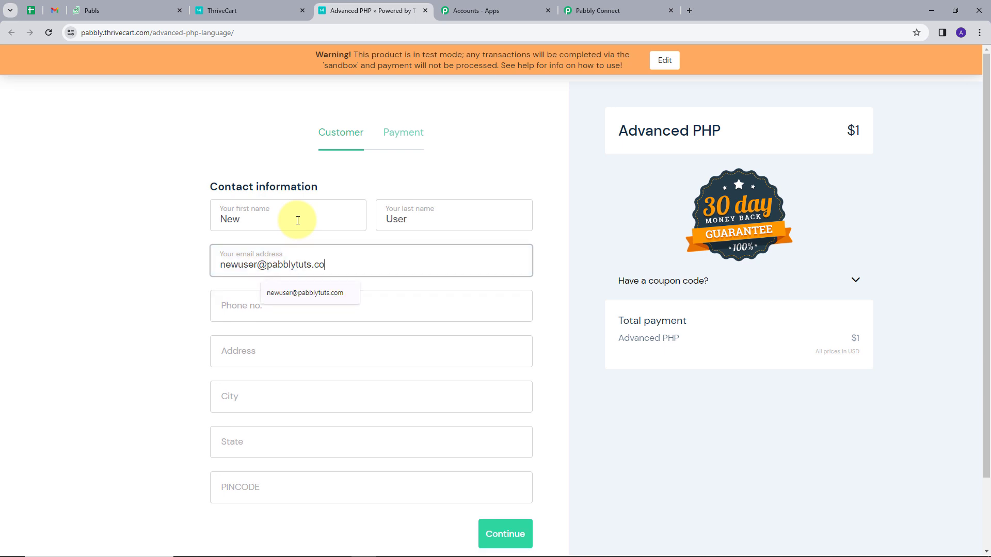
type("m")
key("Tab")
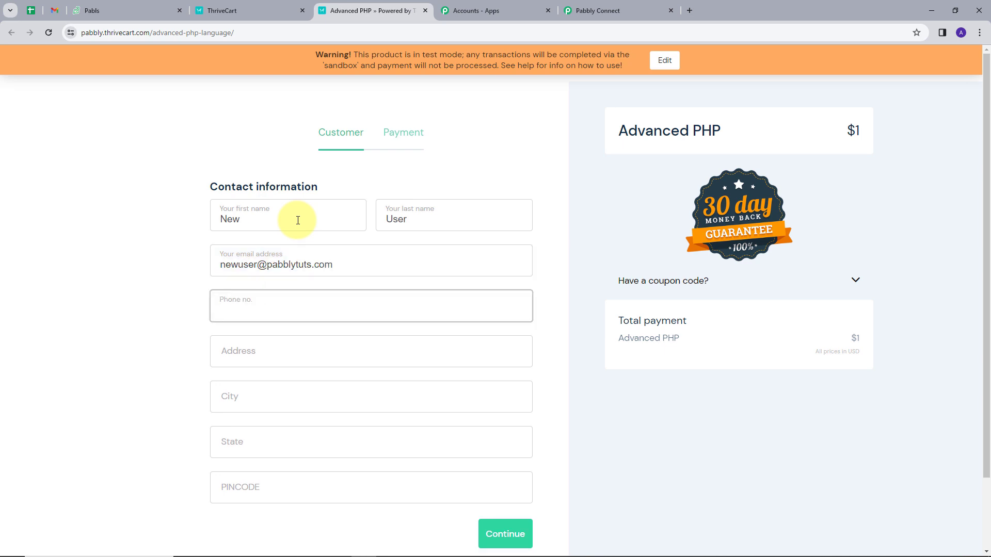
type("999999999")
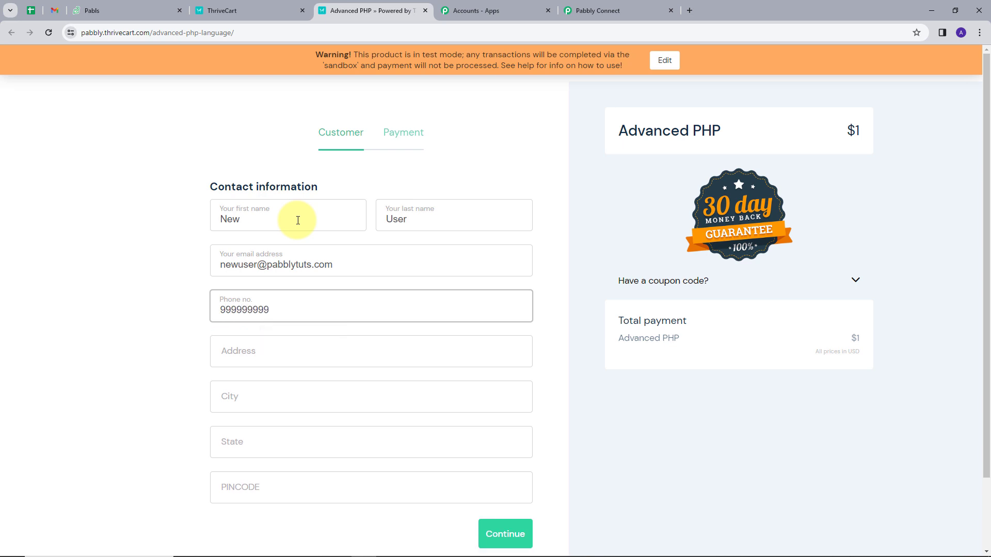
key("Tab")
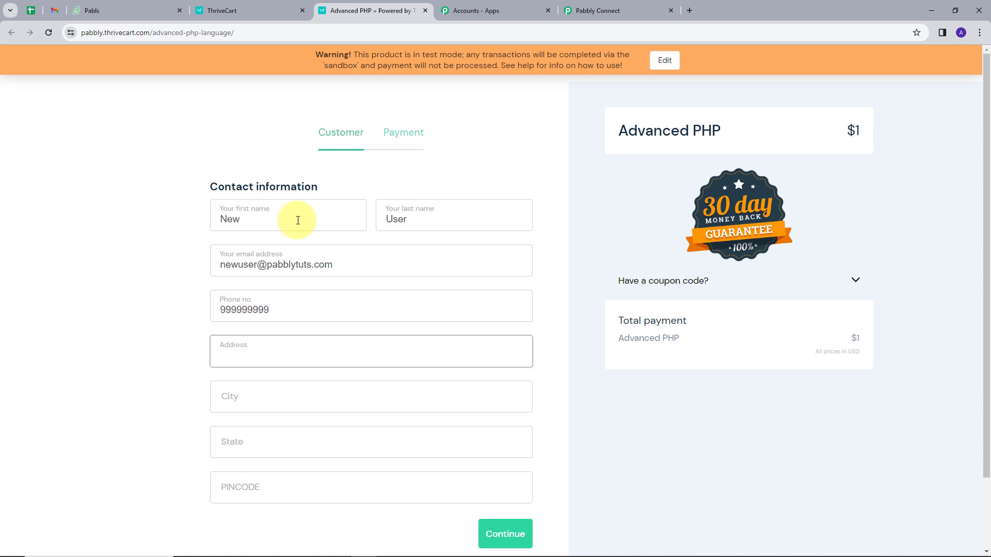
type("rando")
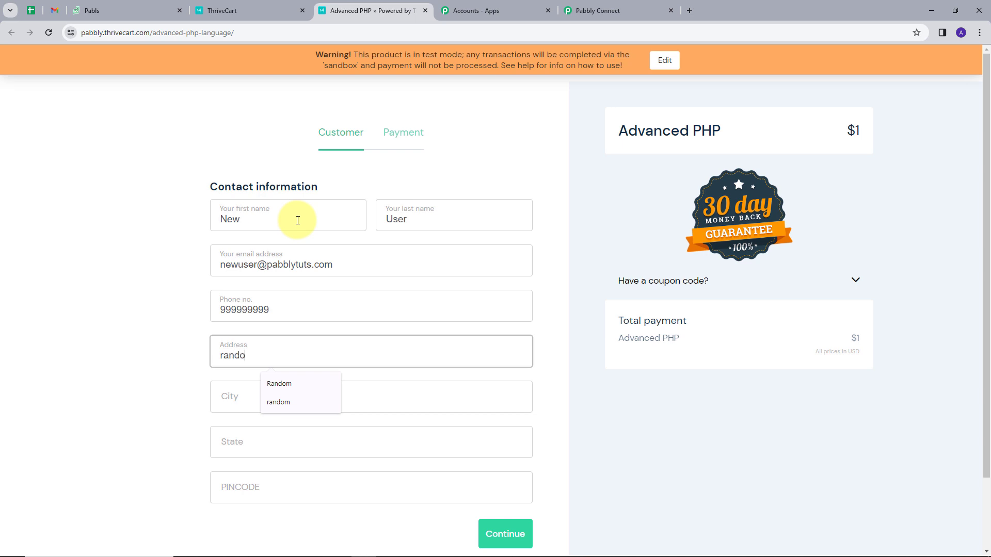
type("m")
key("Tab")
type("bh")
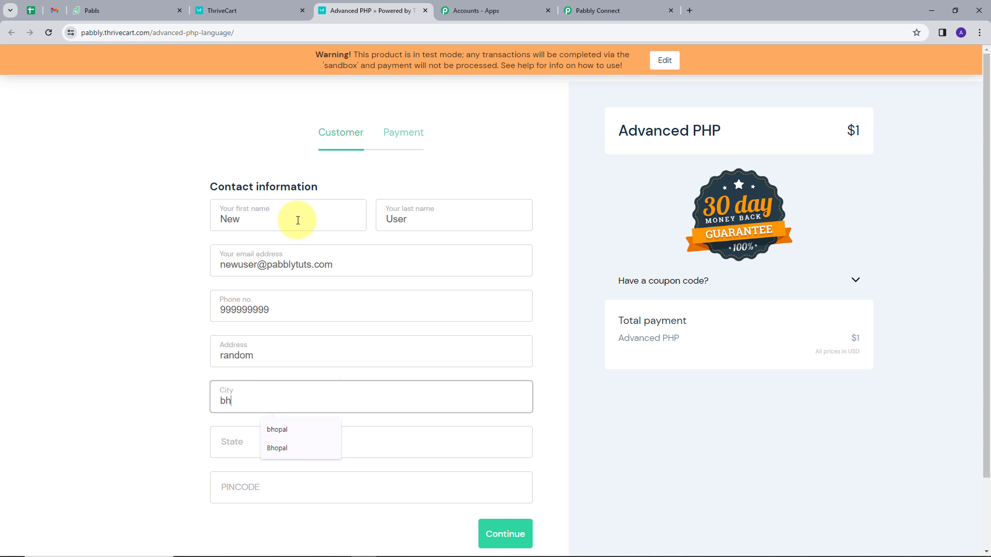
type("opal")
key("Tab")
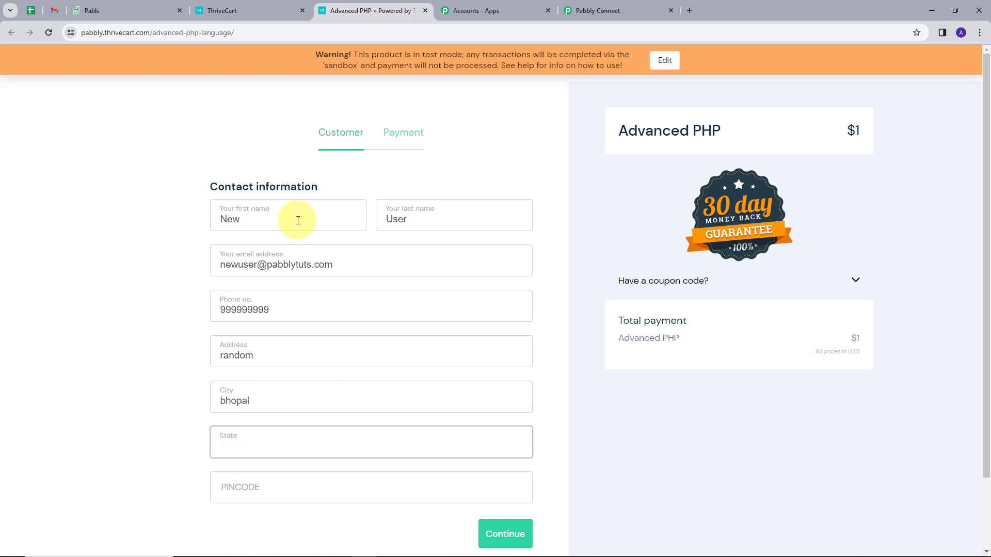
type("ma")
left_click(298, 473)
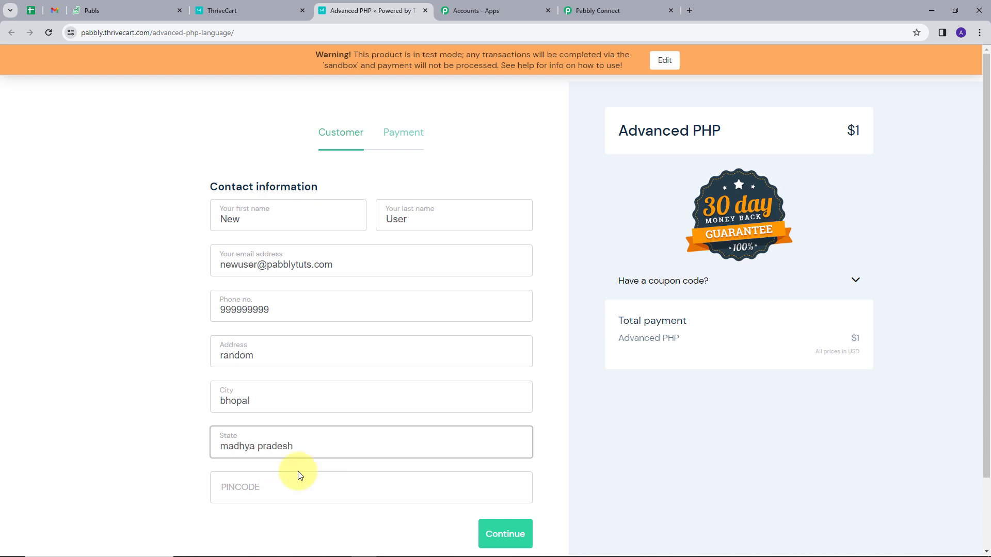
left_click(299, 474)
type("11111")
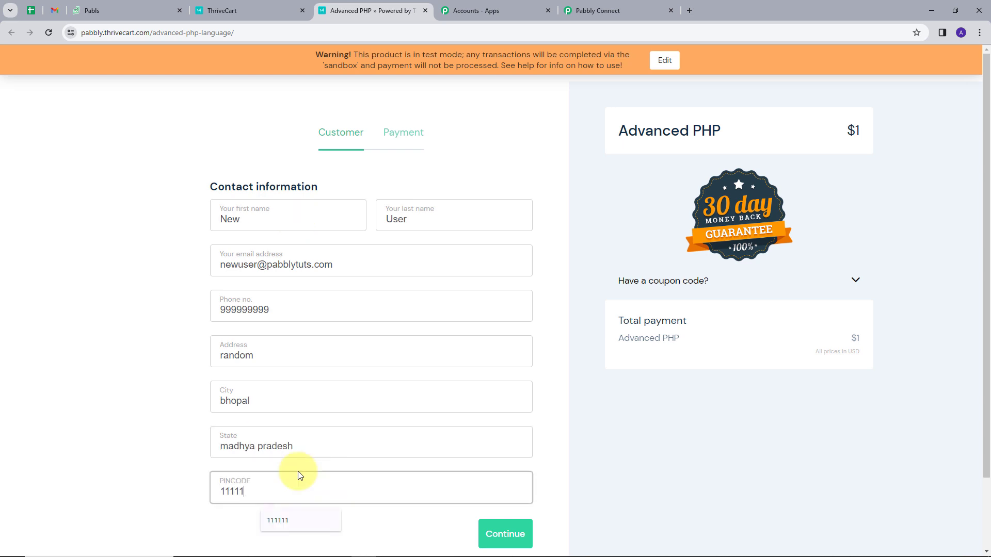
type("1")
left_click(502, 534)
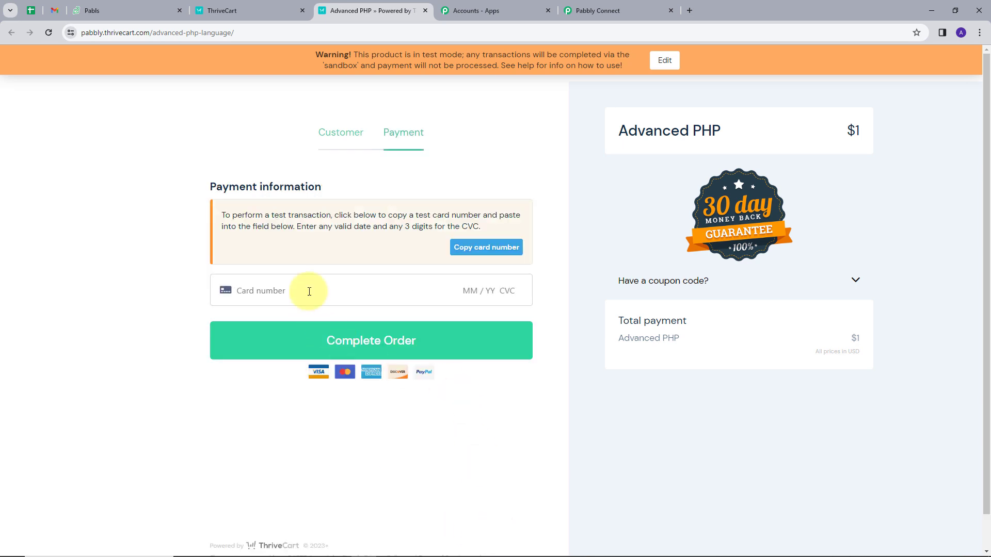
Pay the $1 Advanced PHP order with the test card (expiry 03/30, CVC 123), then return to Pabbly Connect
left_click(471, 249)
left_click(303, 291)
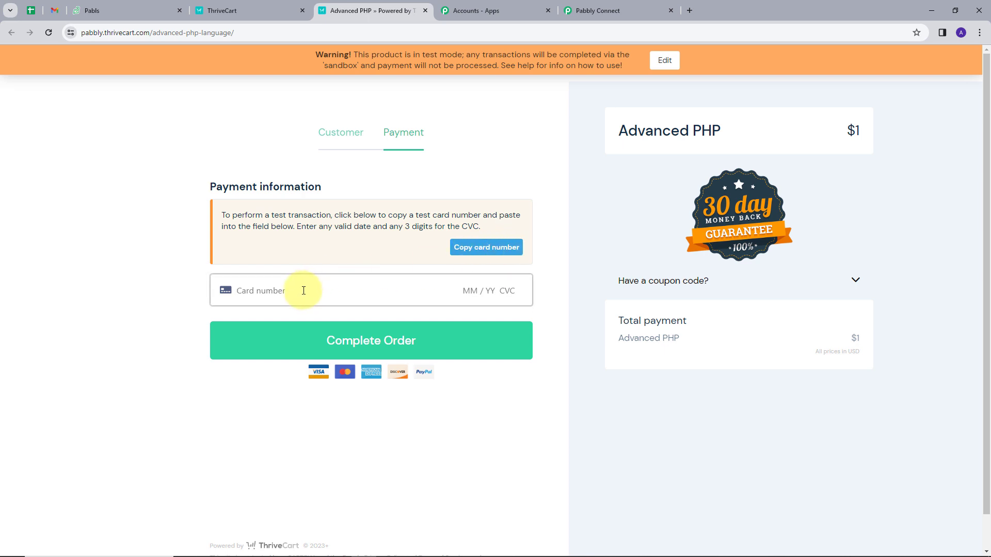
key("ctrl+v")
type("03 / ")
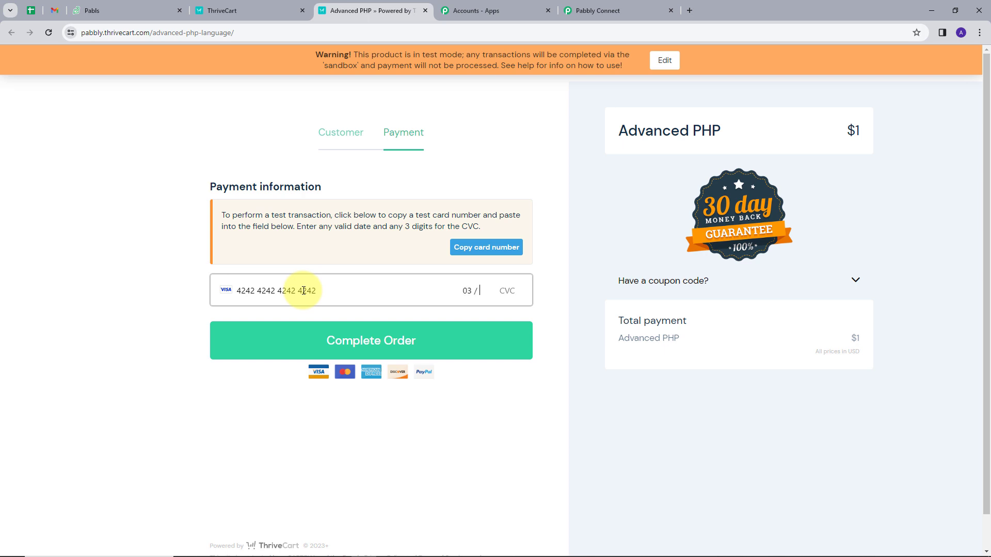
type("30 123")
left_click(364, 340)
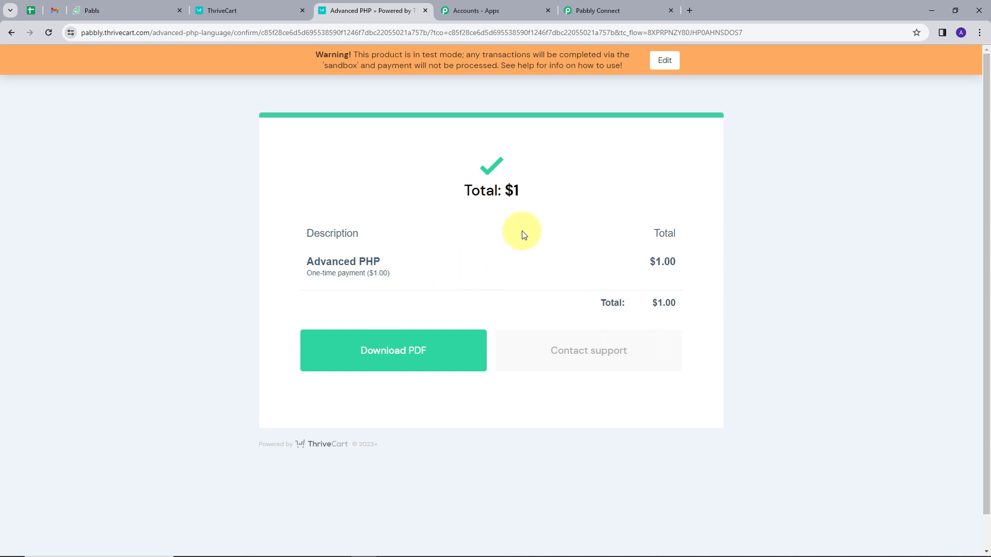
left_click(592, 9)
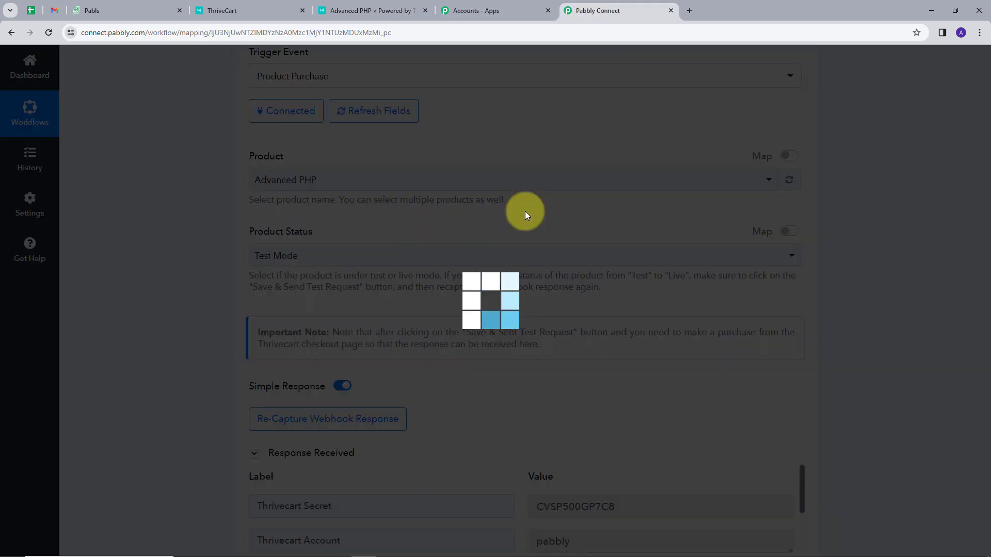
Review the captured customer last name, first name and e-mail in Response A
scroll(525, 212, "down", 5)
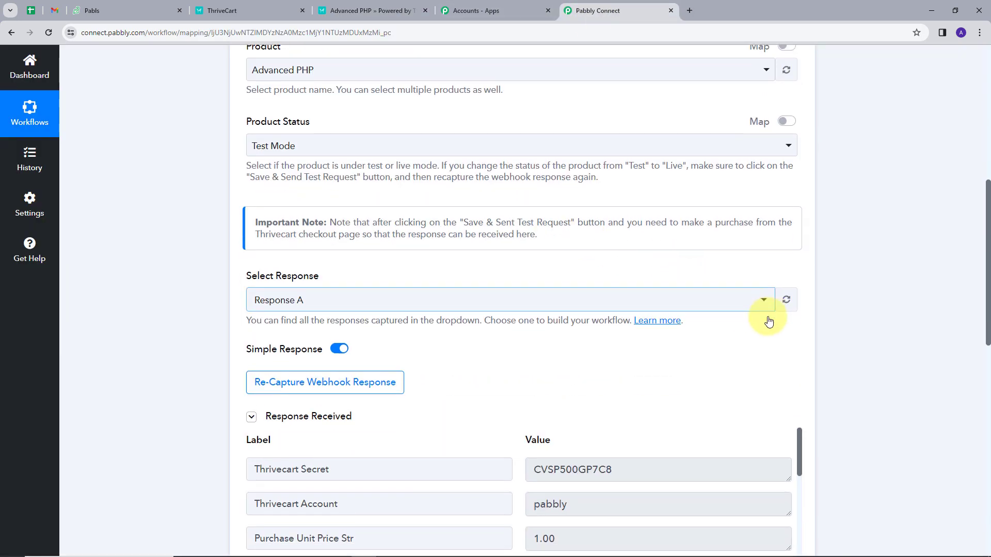
scroll(843, 298, "down", 2)
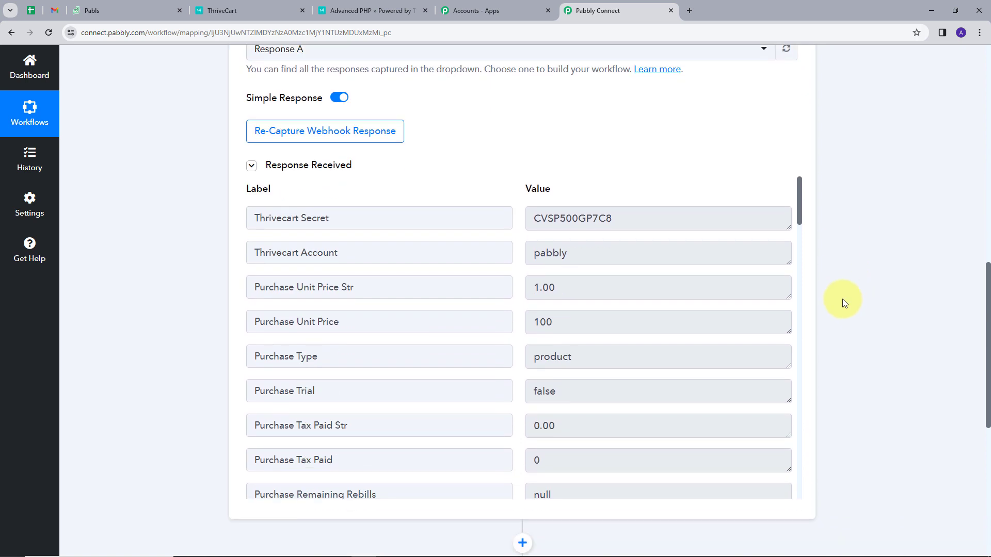
scroll(717, 251, "down", 15)
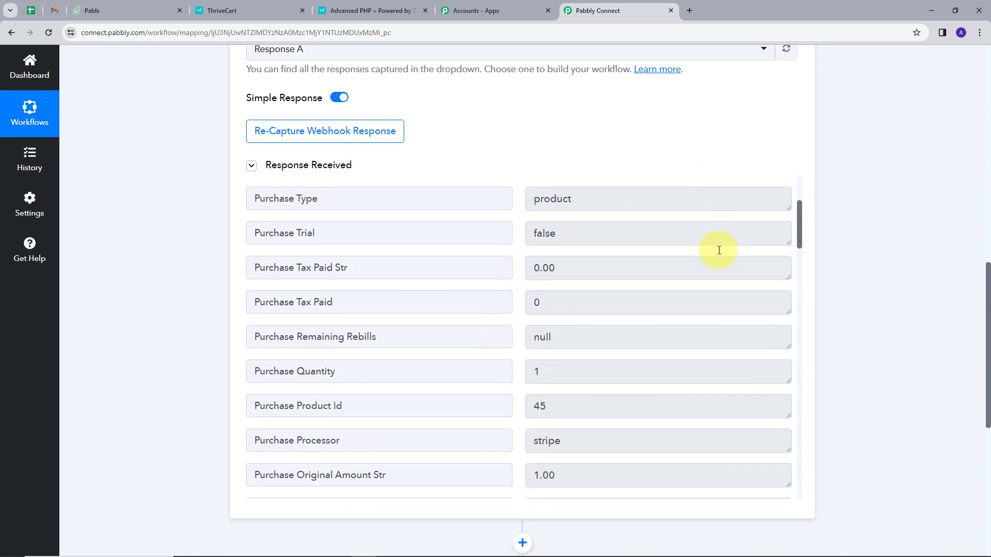
scroll(720, 258, "down", 1)
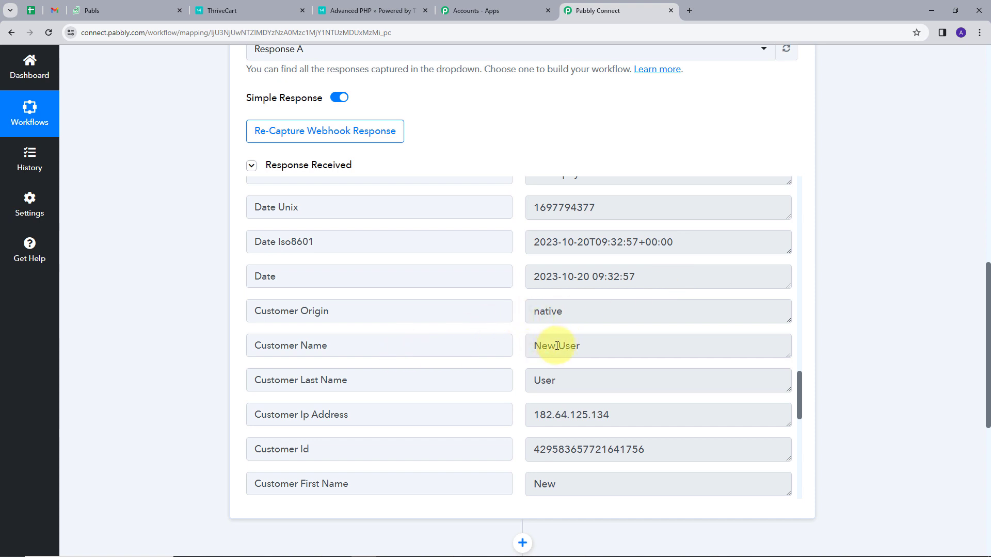
double_click(532, 384)
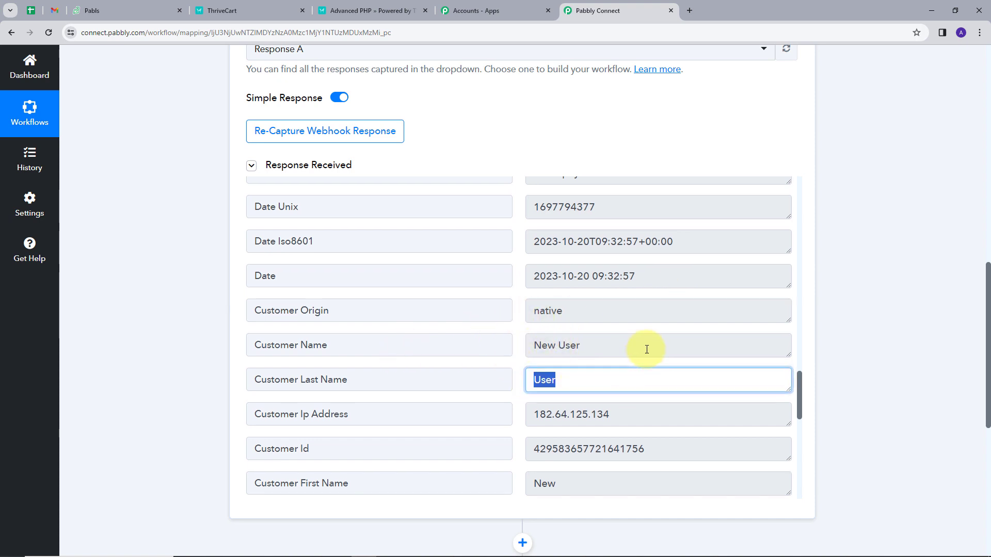
scroll(643, 335, "down", 2)
double_click(562, 380)
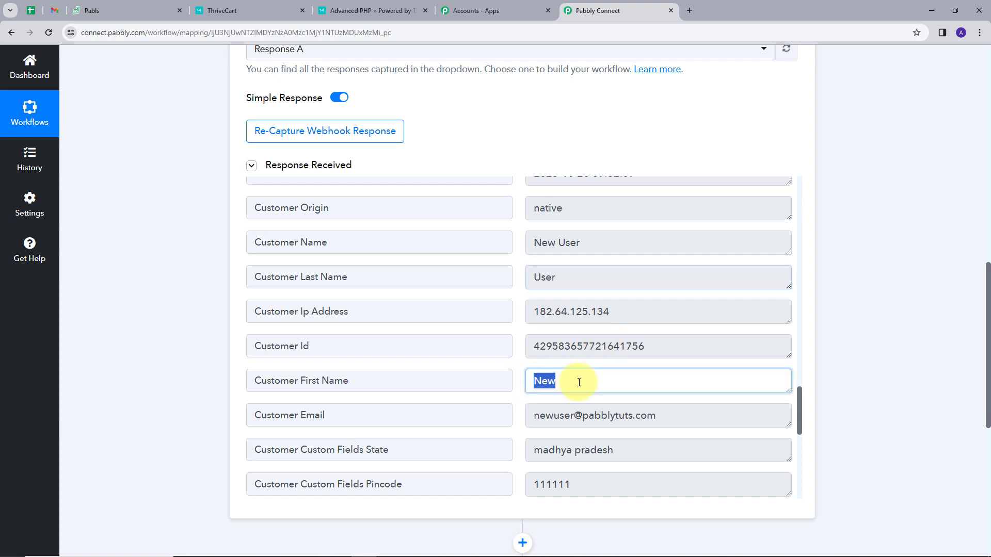
scroll(569, 380, "down", 1)
left_click_drag(531, 364, 667, 367)
scroll(619, 369, "down", 1)
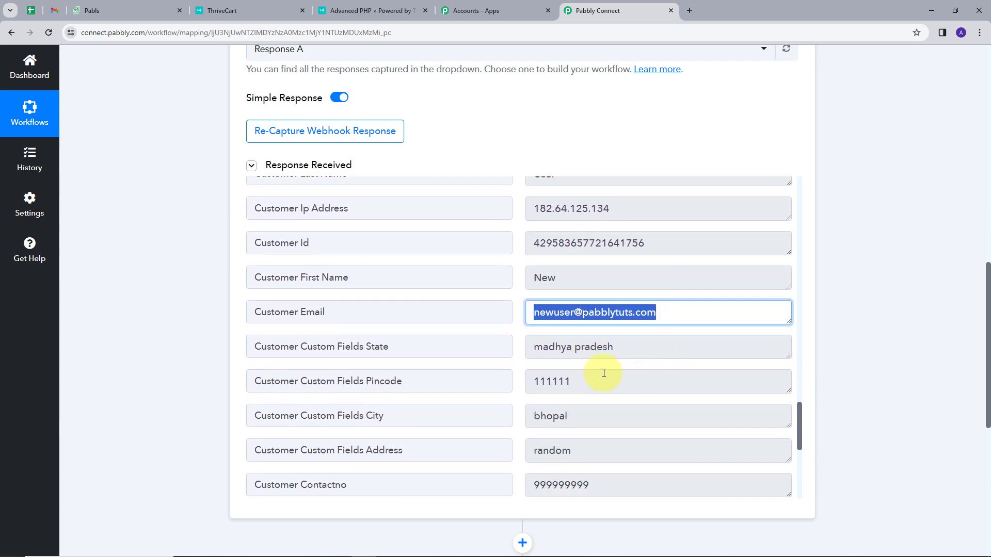
Check the captured state, city, contact number and Order Date values
left_click(534, 350)
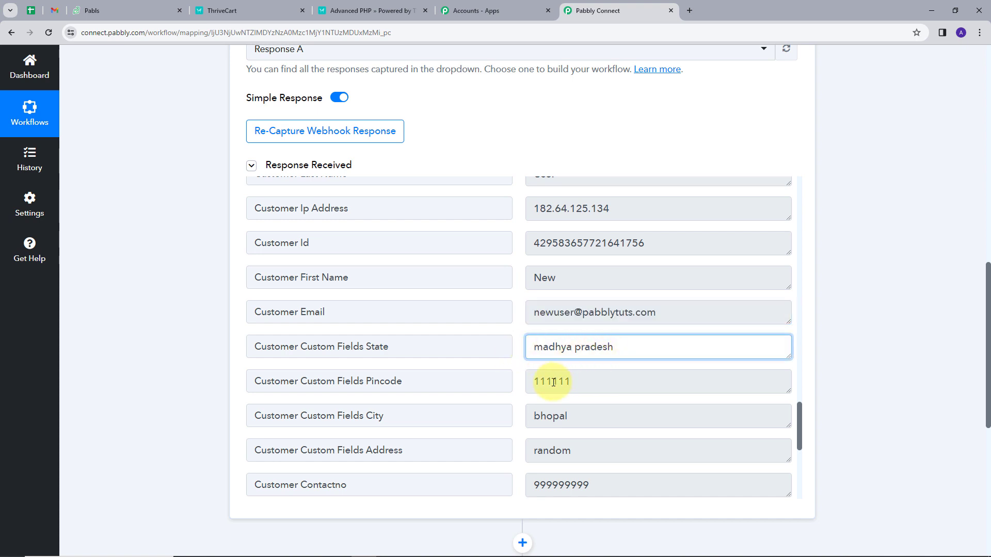
scroll(594, 381, "down", 1)
left_click_drag(532, 360, 592, 361)
scroll(553, 348, "down", 1)
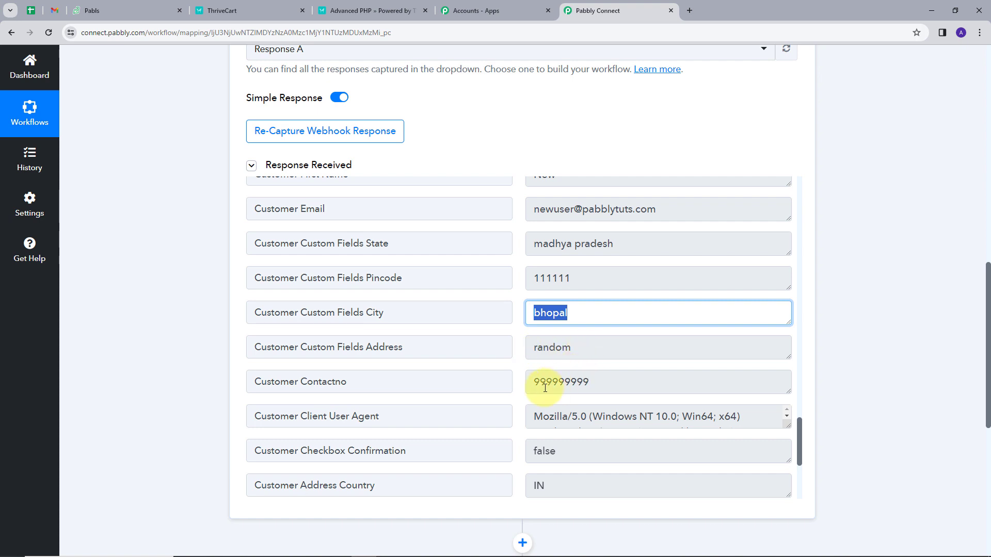
left_click_drag(535, 385, 615, 381)
scroll(624, 382, "up", 8)
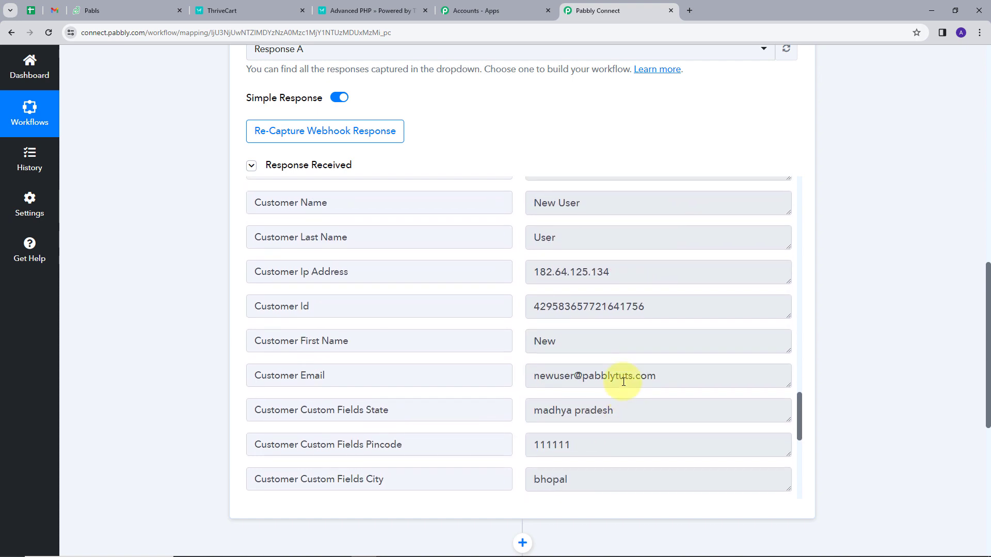
scroll(619, 367, "up", 4)
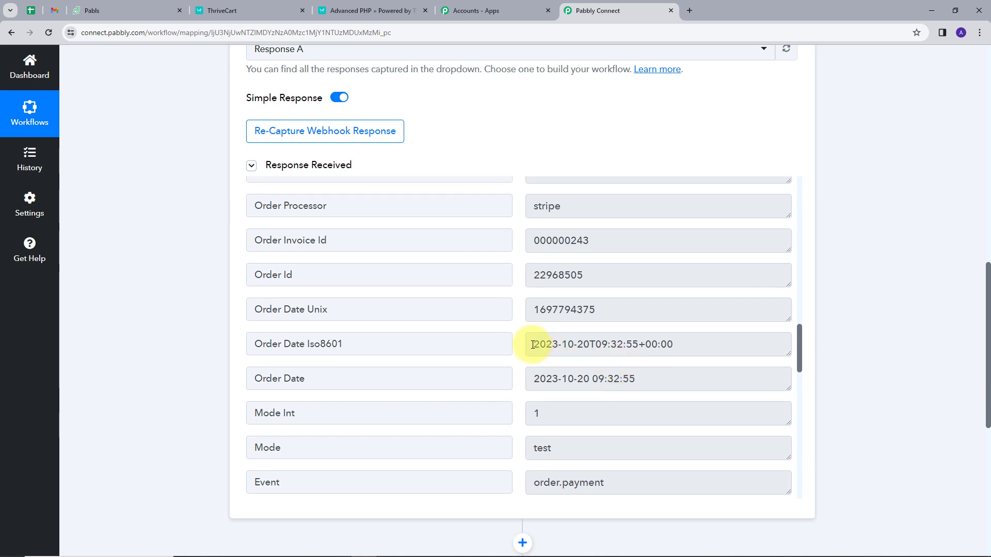
left_click(534, 377)
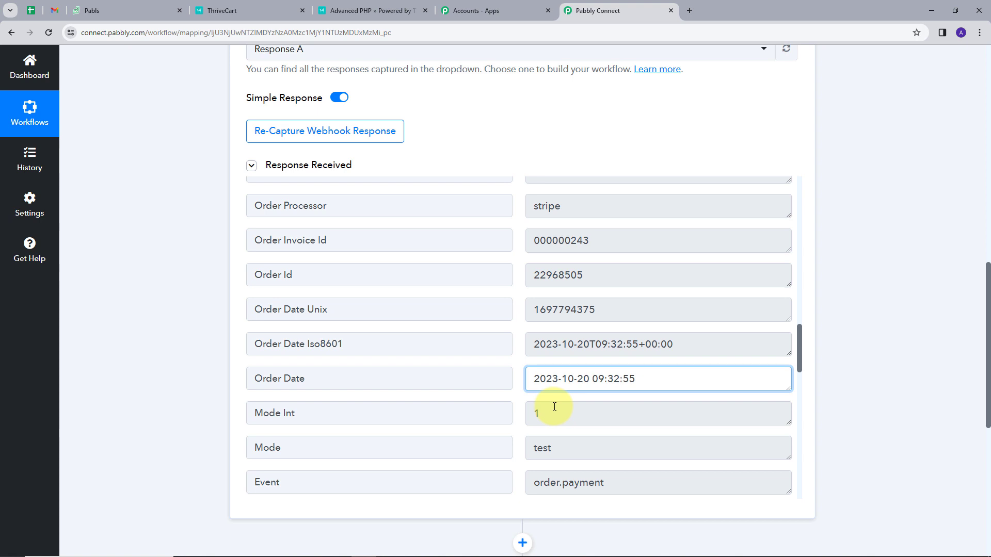
scroll(833, 377, "down", 5)
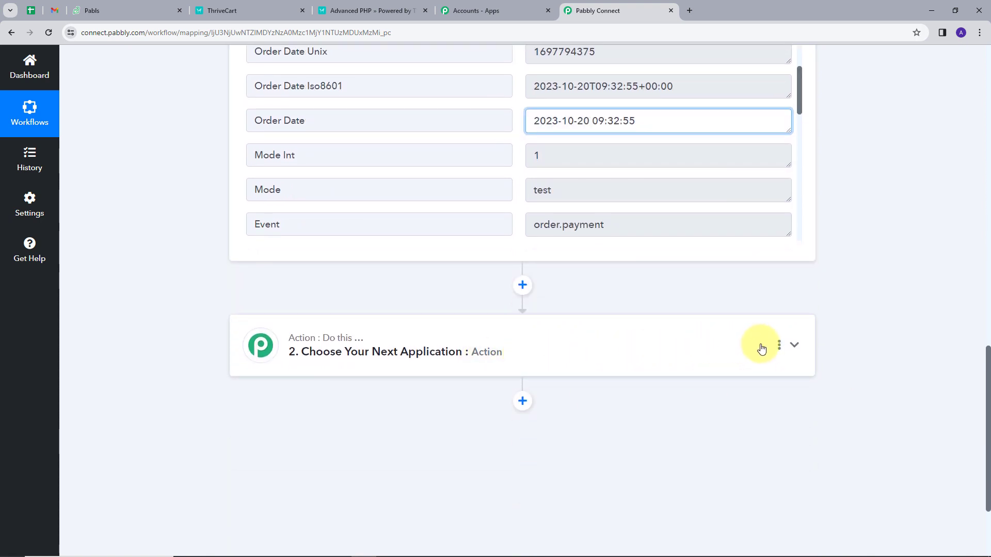
Make step 2 a Date/Time Formatter with the Format Date Only event, and connect it
left_click(792, 345)
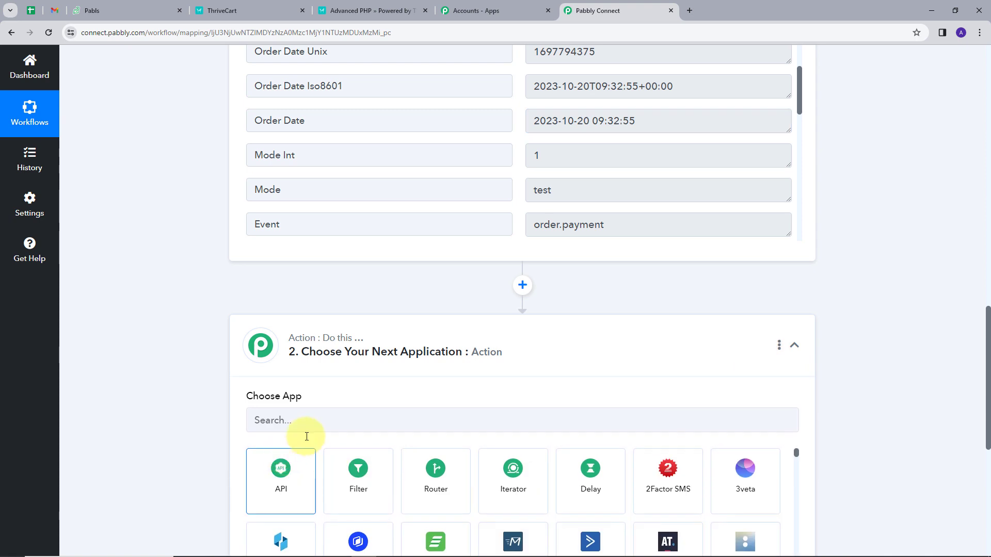
scroll(351, 446, "down", 2)
left_click(382, 370)
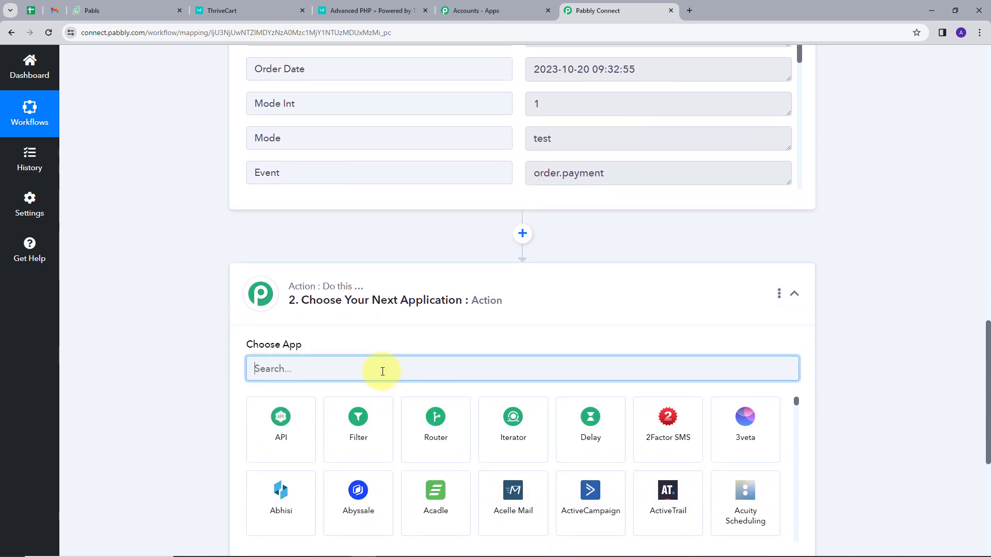
type("date")
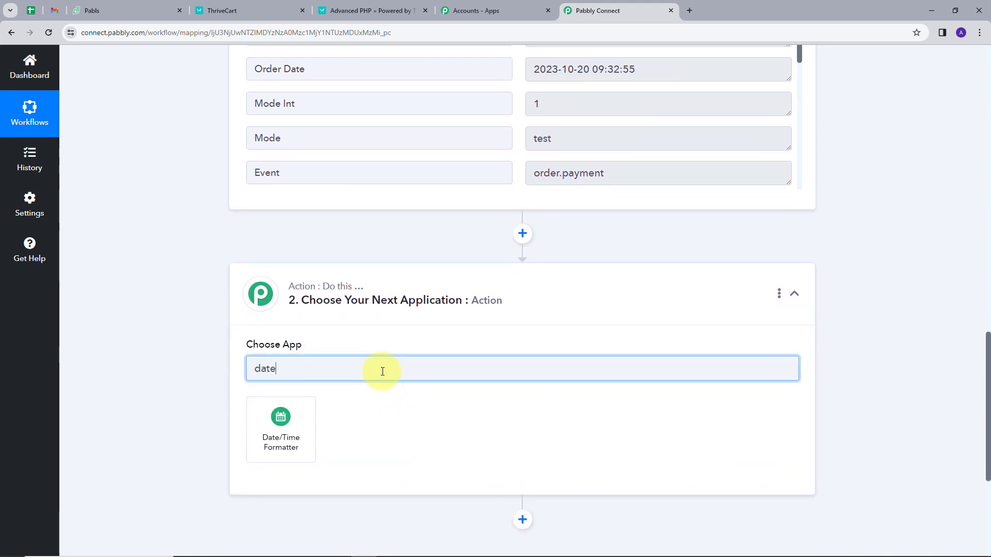
left_click(271, 437)
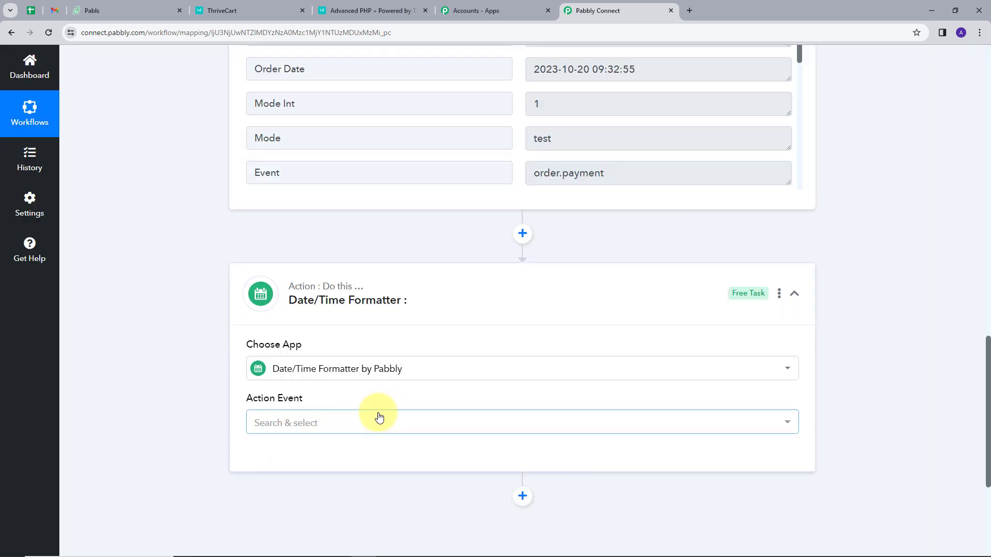
left_click(380, 418)
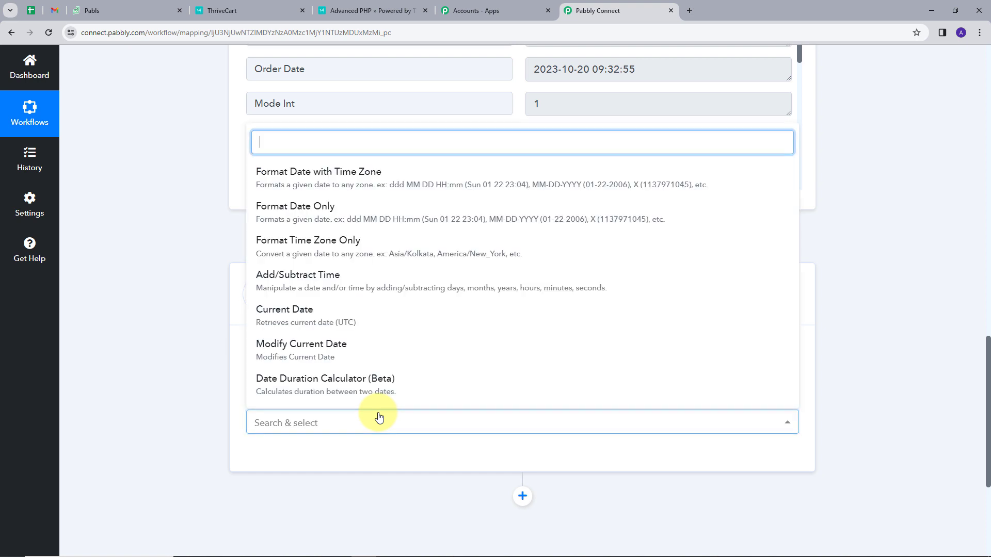
left_click(292, 212)
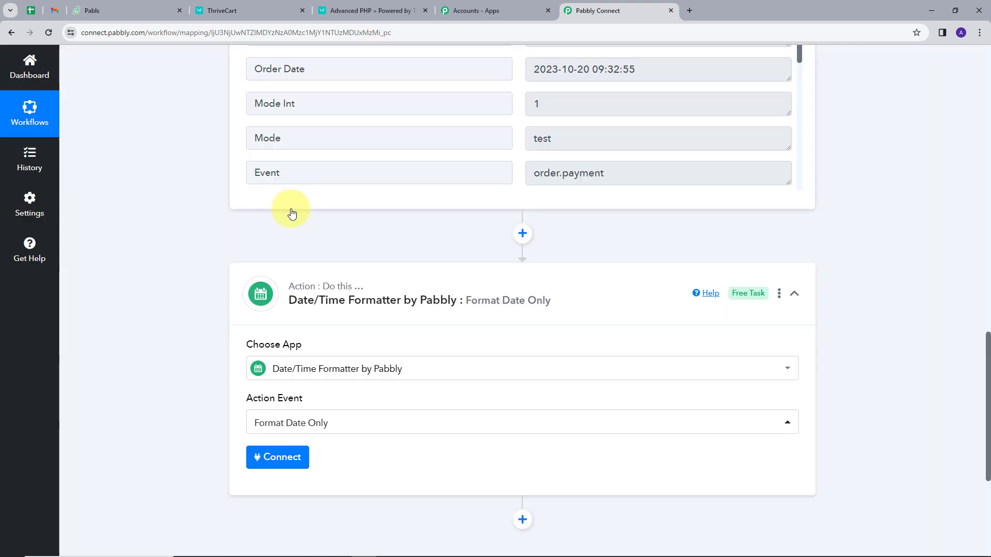
scroll(358, 295, "down", 1)
left_click(281, 407)
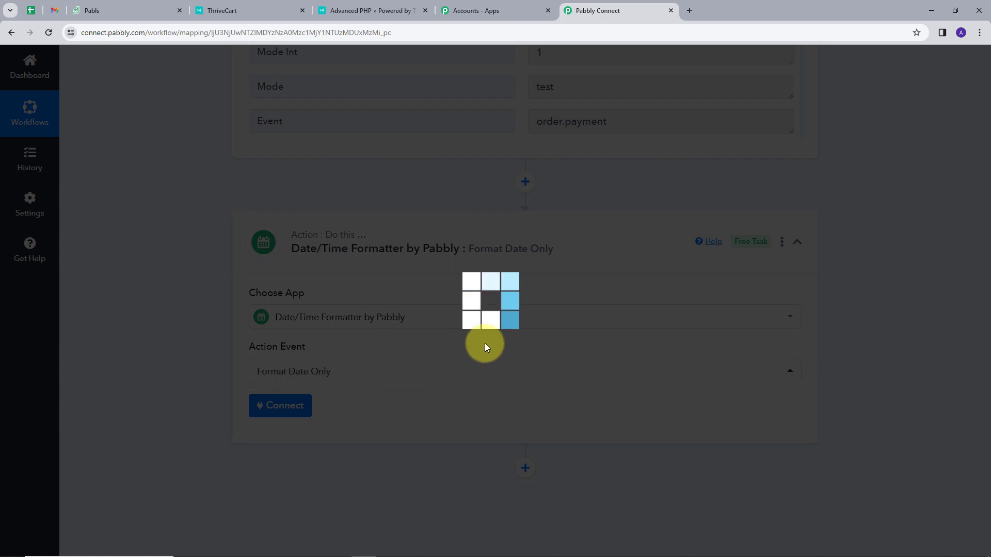
scroll(484, 347, "down", 3)
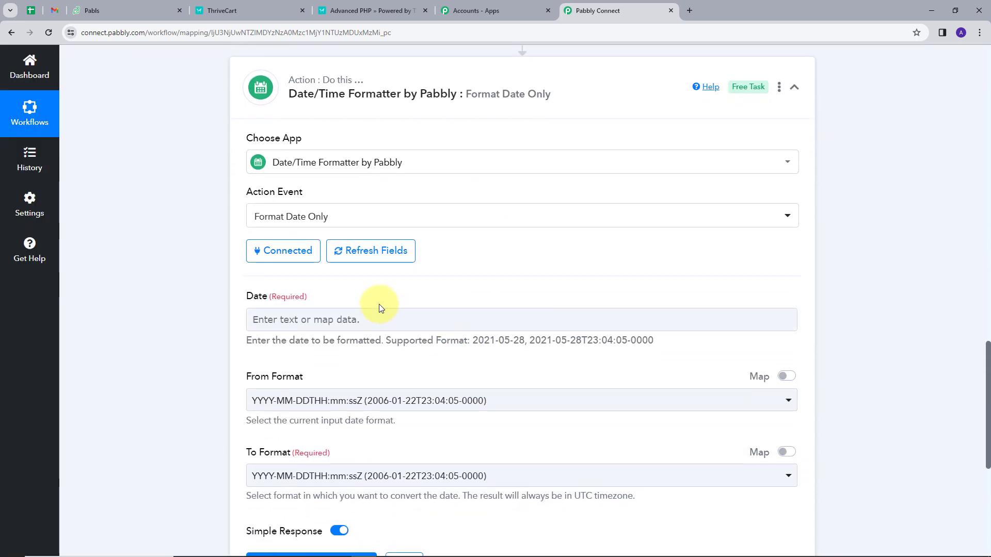
Map the ThriveCart purchase's Order Date into the formatter's Date field
left_click(373, 321)
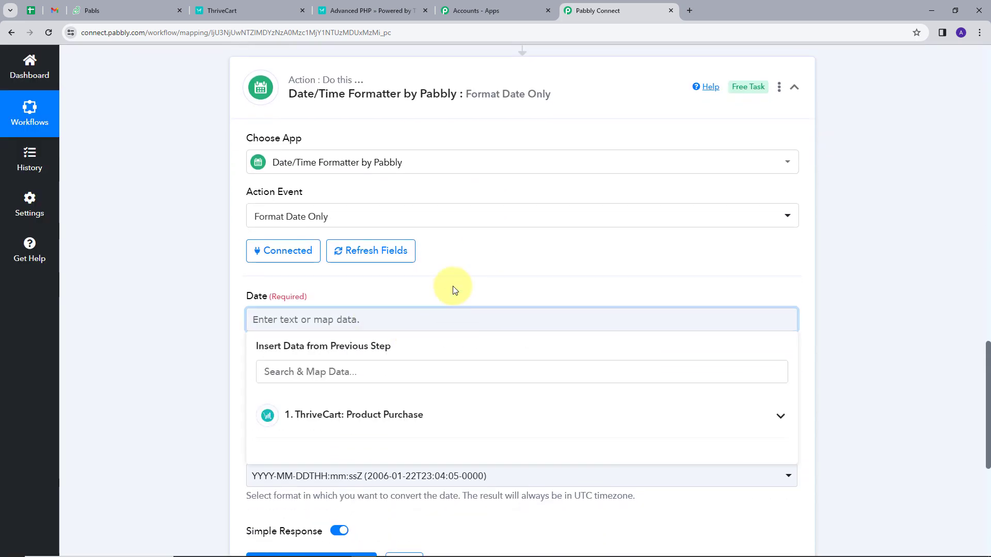
left_click(453, 286)
left_click(386, 322)
scroll(447, 365, "down", 1)
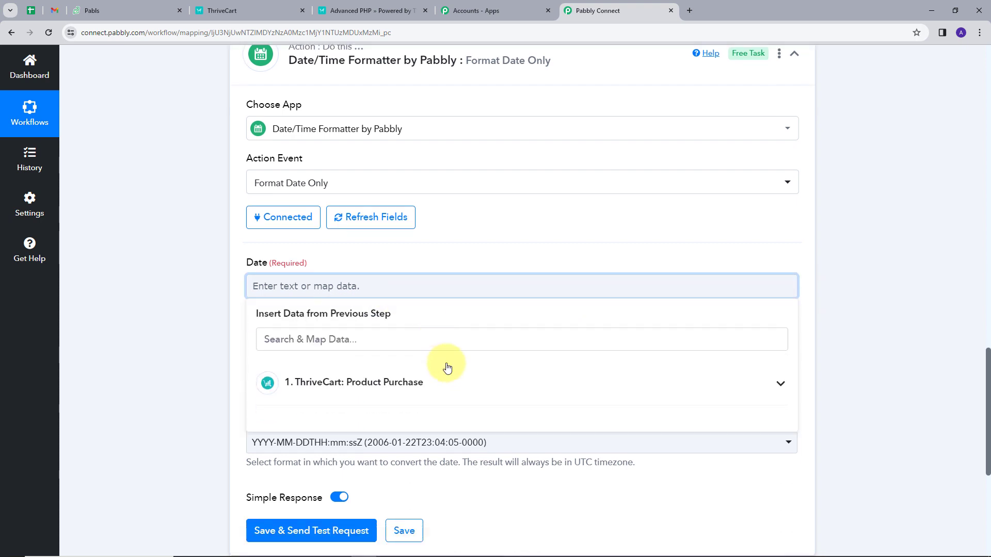
left_click(441, 357)
scroll(423, 361, "down", 6)
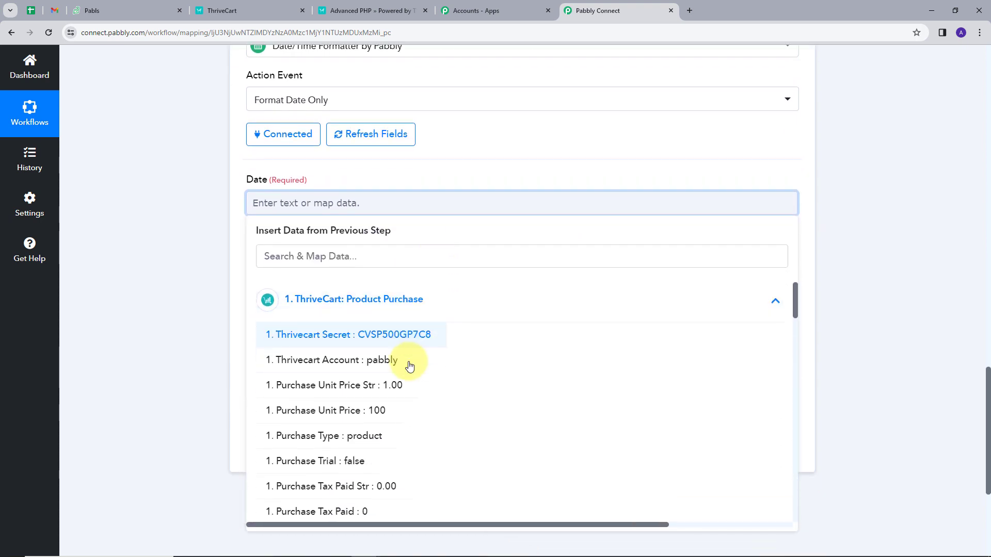
scroll(379, 389, "down", 6)
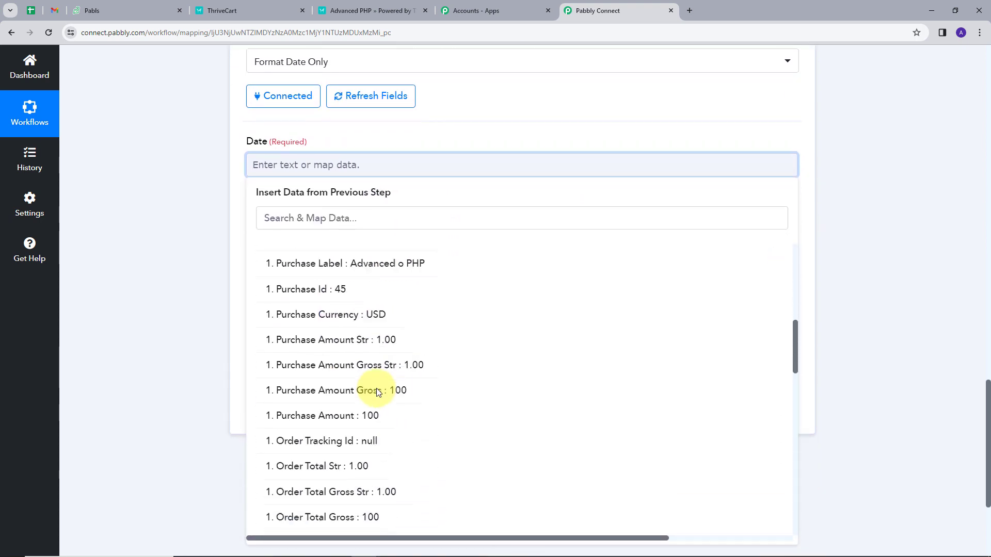
scroll(372, 397, "down", 3)
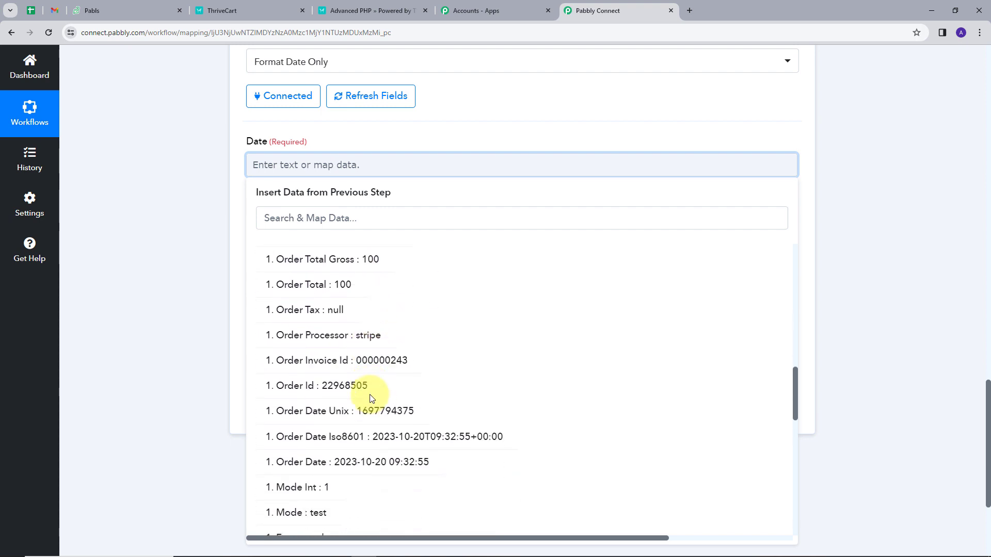
left_click(301, 469)
Set To Format to YYYY-MM-DDTHH:mm:ss[Z], save and test, returning 2023-10-20T09:32:55Z
scroll(482, 168, "down", 1)
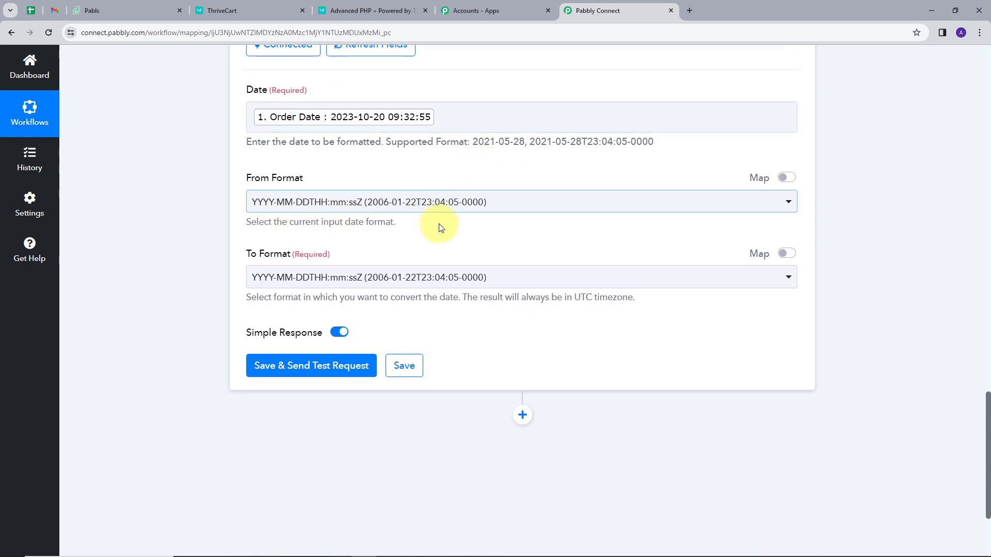
scroll(441, 227, "down", 1)
left_click(524, 230)
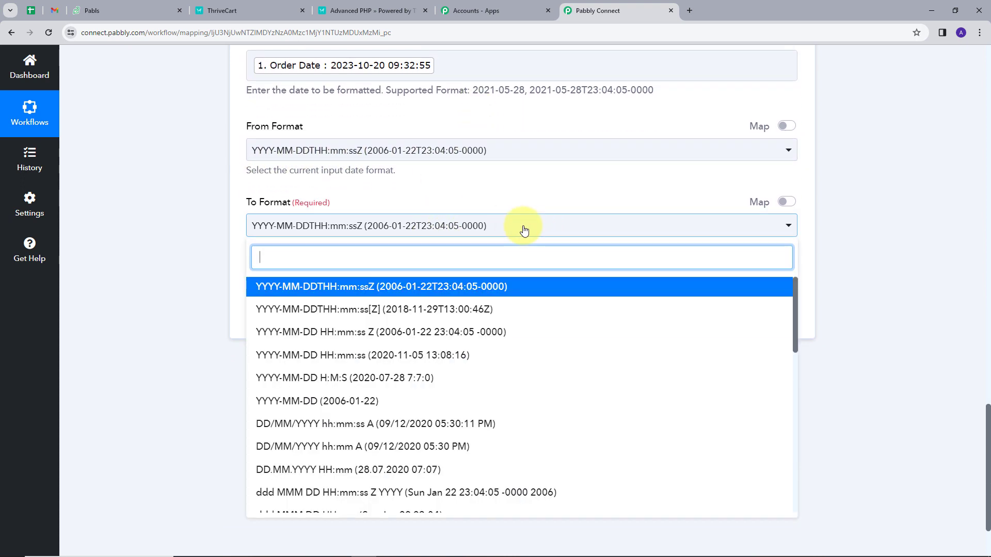
left_click(374, 311)
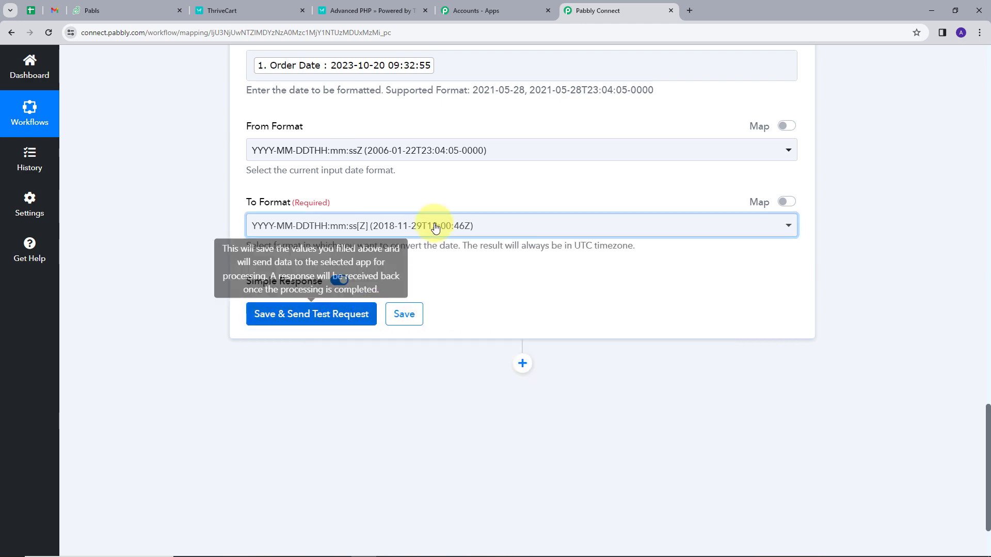
left_click(309, 320)
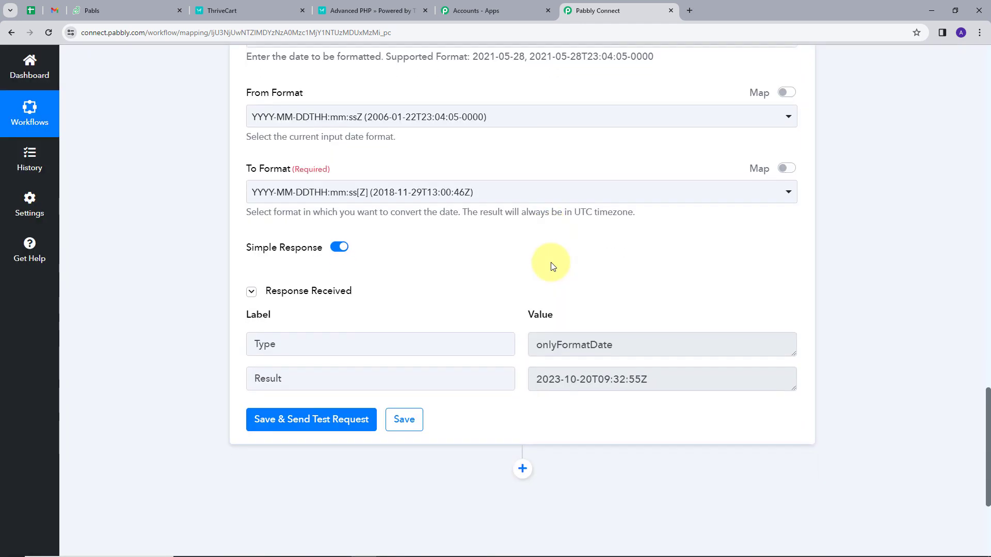
left_click_drag(531, 367, 681, 365)
Insert a new action step directly under the Date/Time Formatter card
scroll(499, 246, "down", 2)
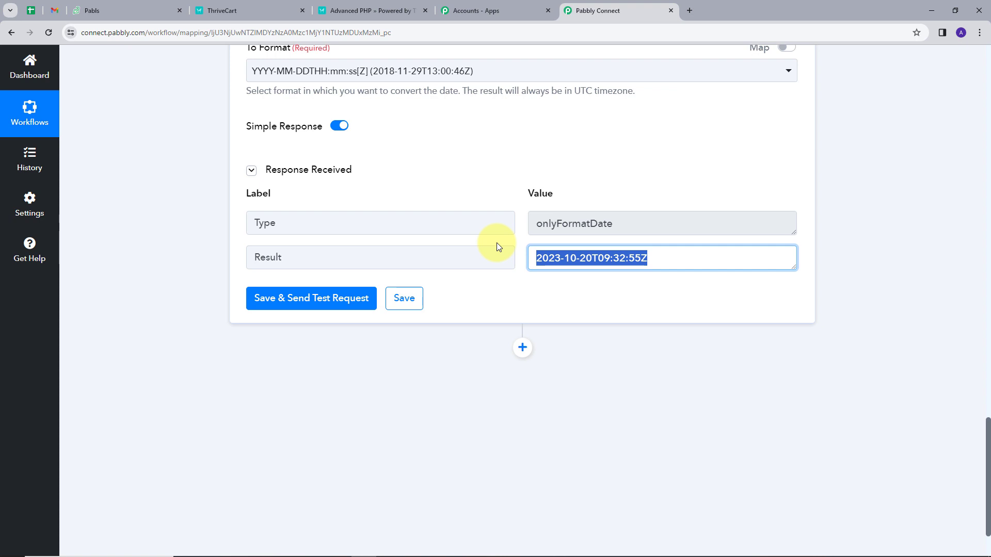
left_click(522, 347)
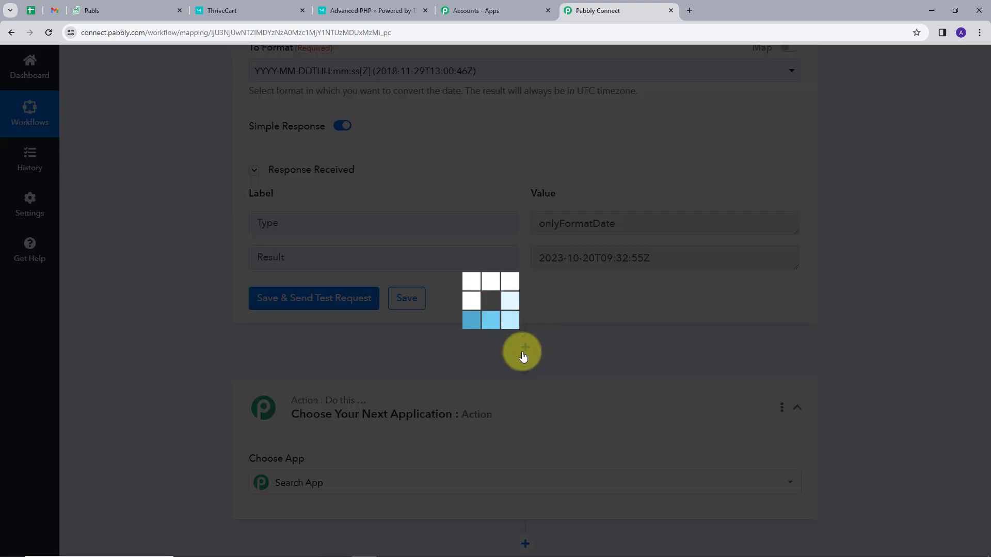
Set the new step to Zoho Desk with the Find Contact event and begin connecting the account
scroll(330, 369, "down", 1)
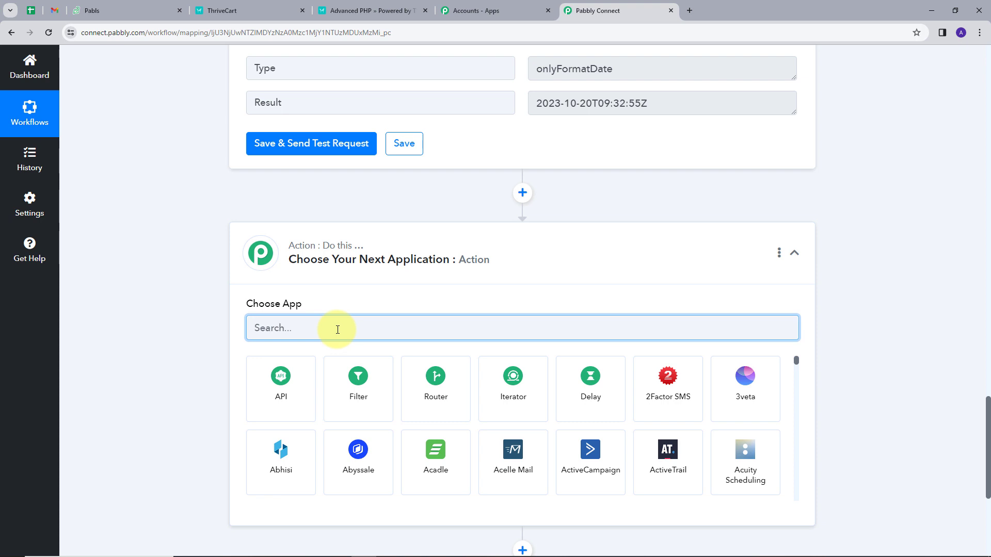
type("zoho")
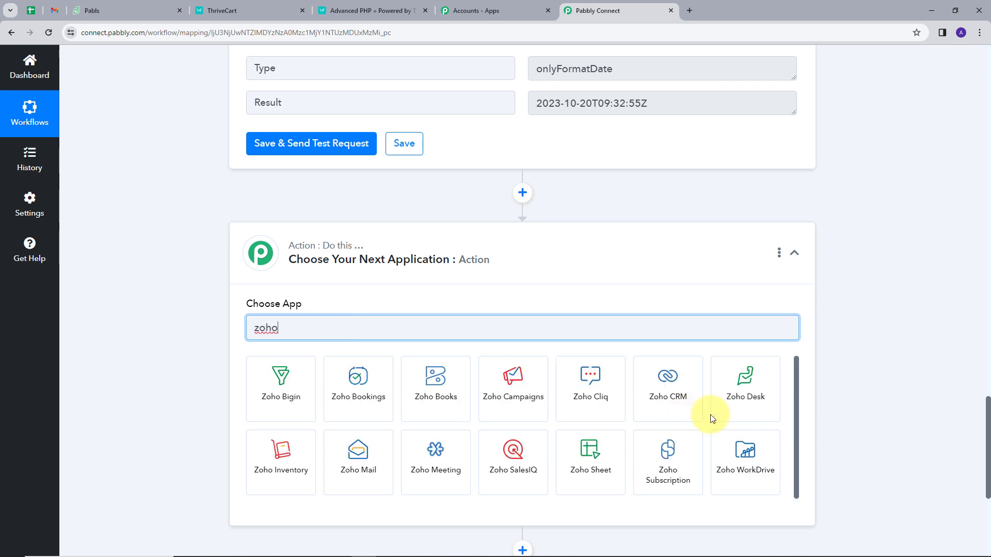
left_click(745, 393)
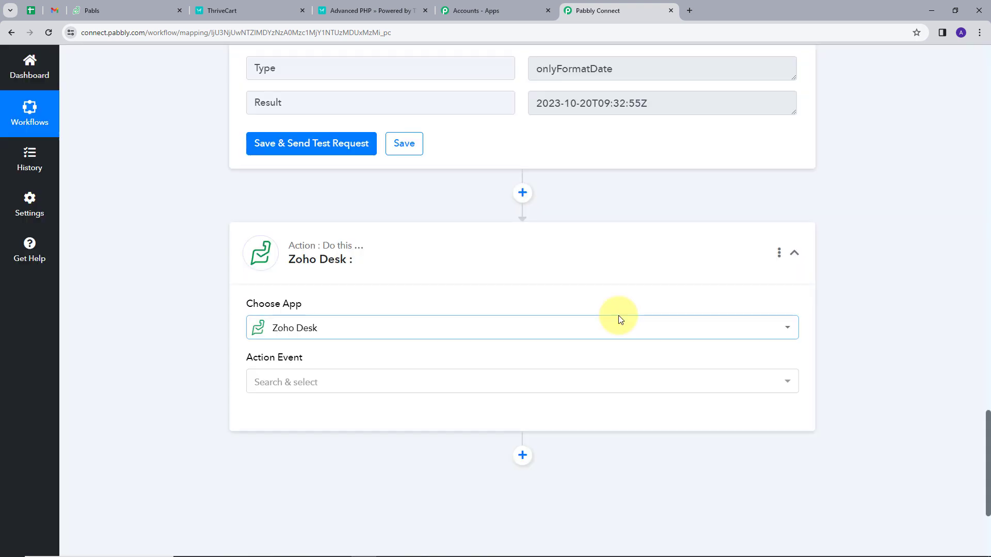
scroll(435, 295, "down", 2)
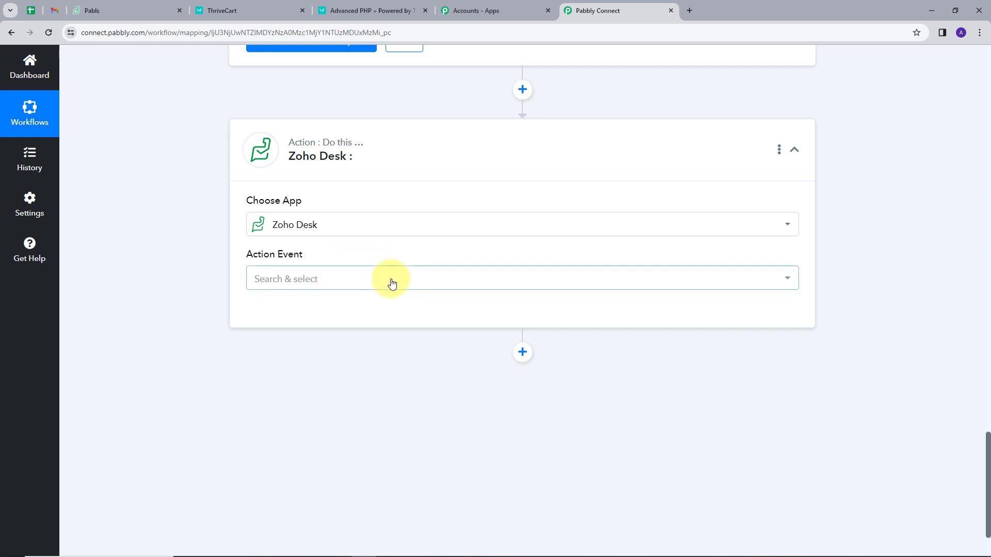
left_click(392, 281)
scroll(341, 387, "down", 3)
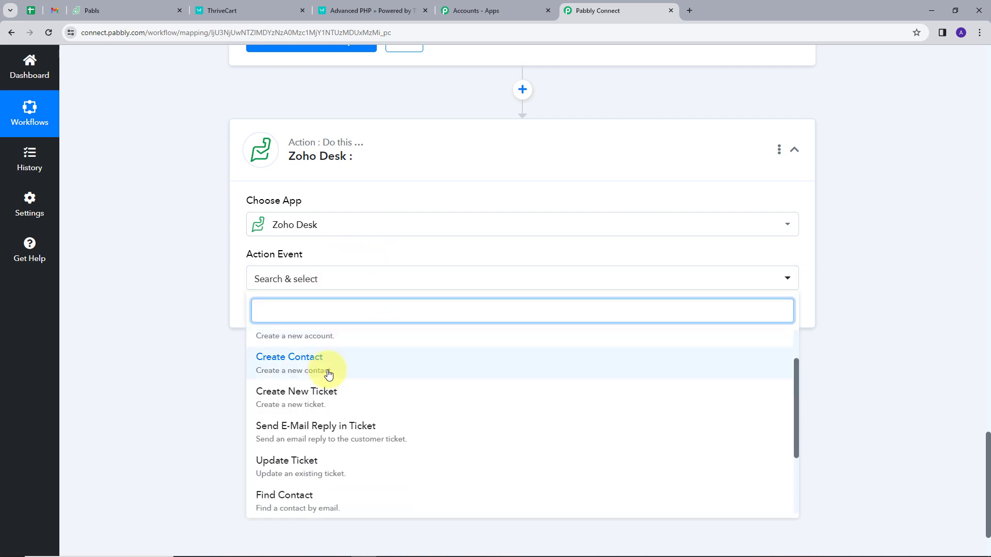
scroll(338, 431, "down", 2)
scroll(314, 405, "up", 1)
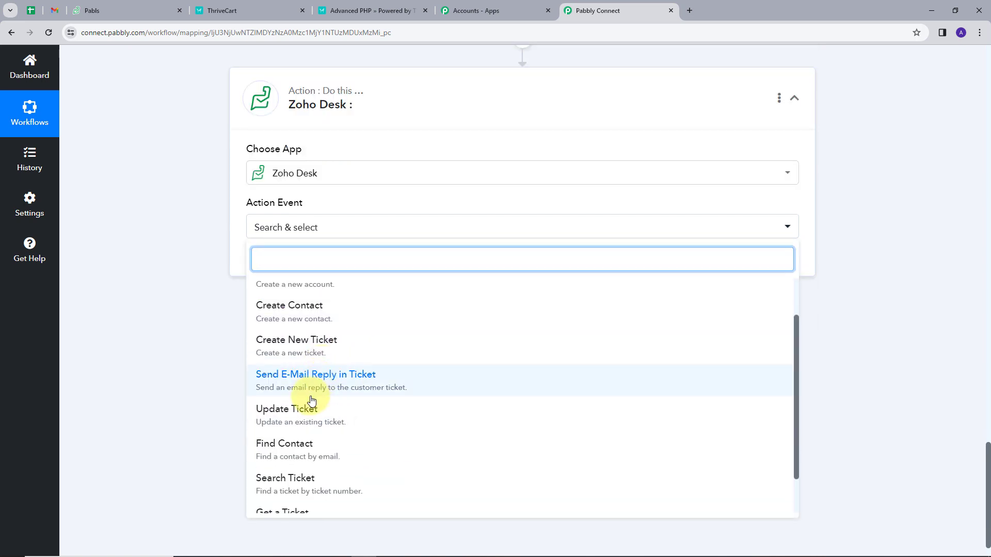
scroll(306, 412, "down", 1)
left_click(302, 411)
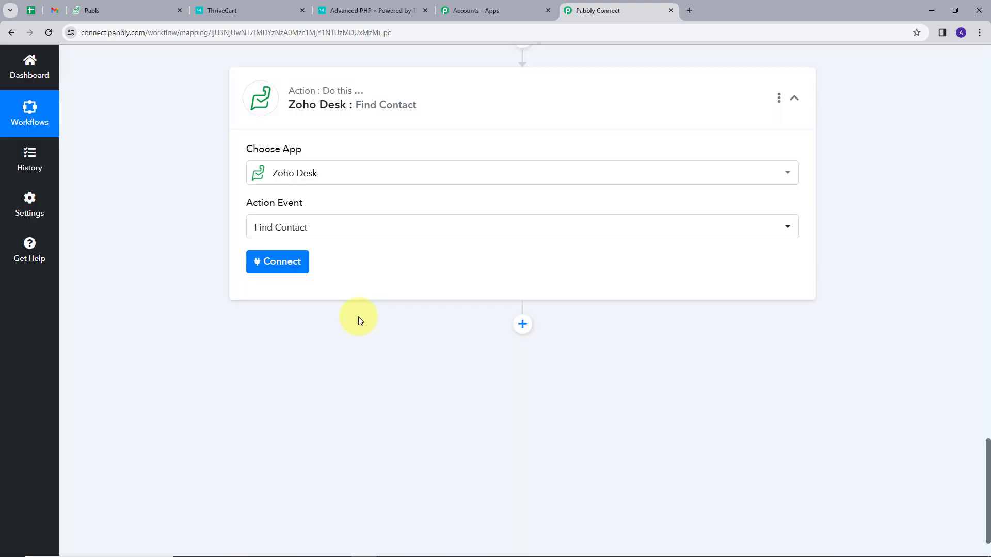
left_click(288, 264)
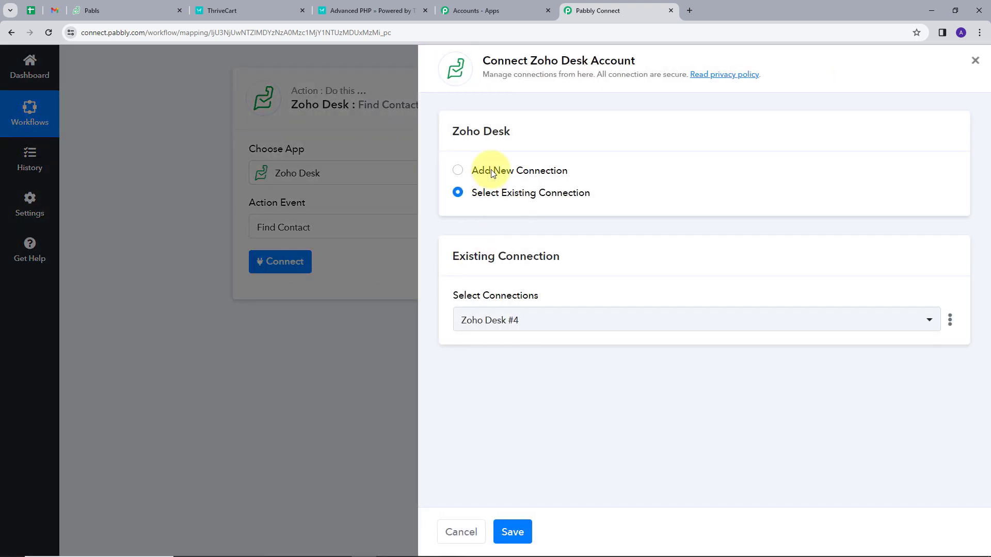
Add a new Zoho Desk connection, checking the account's Zoho domain in the Zoho Desk tab
left_click(493, 172)
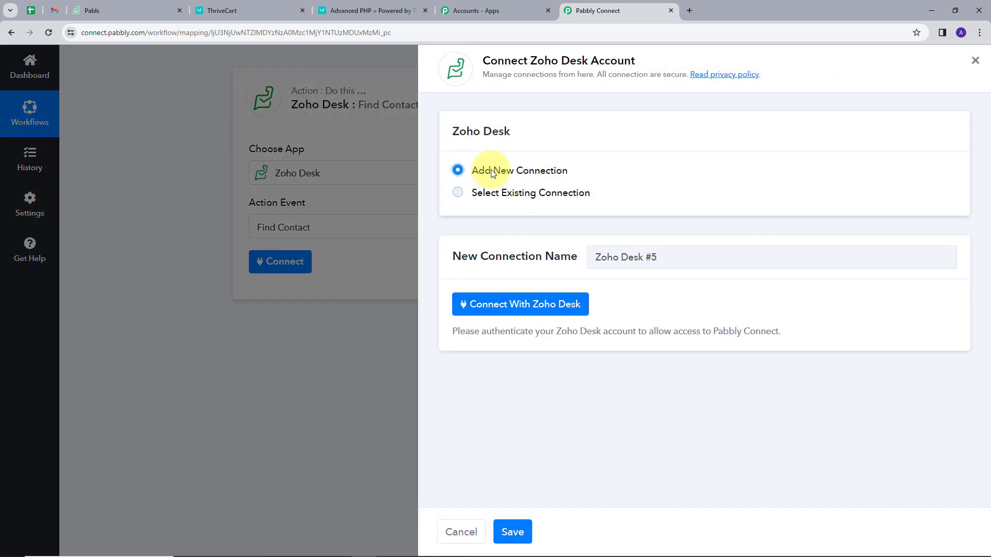
left_click(493, 306)
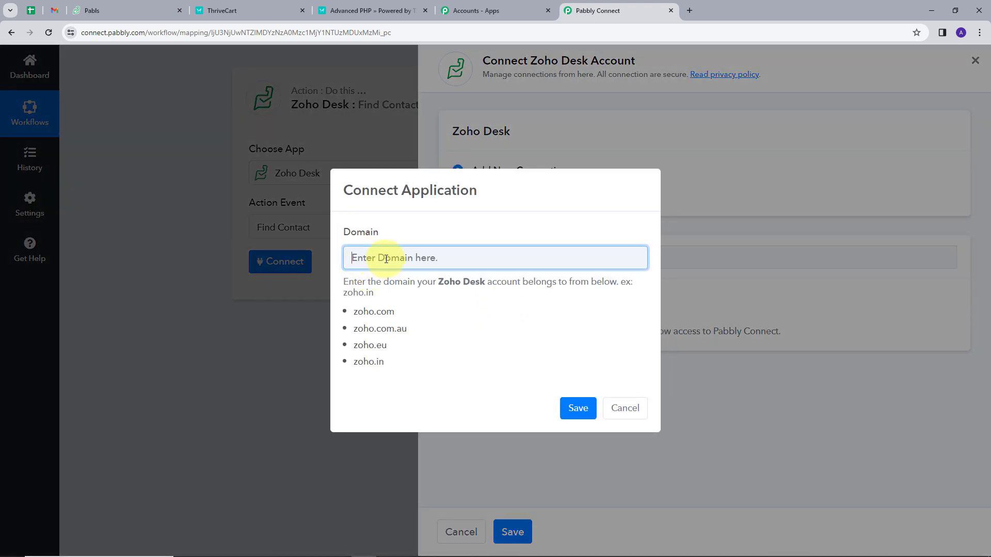
left_click(110, 11)
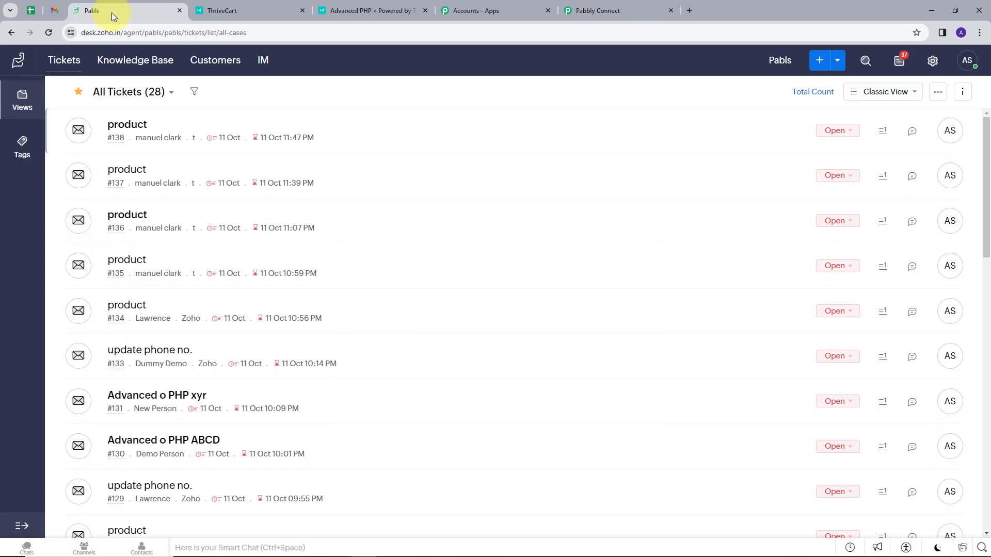
left_click(95, 32)
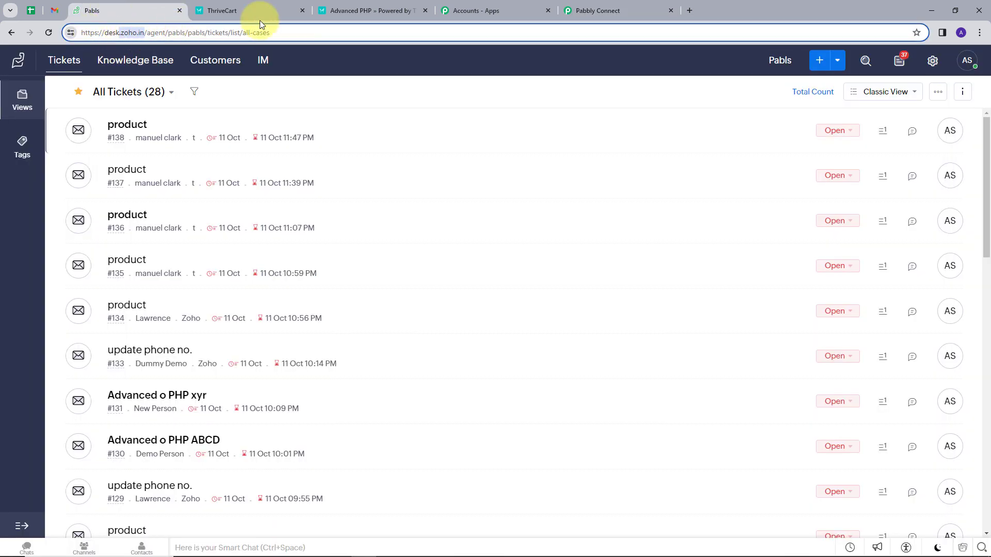
left_click(588, 10)
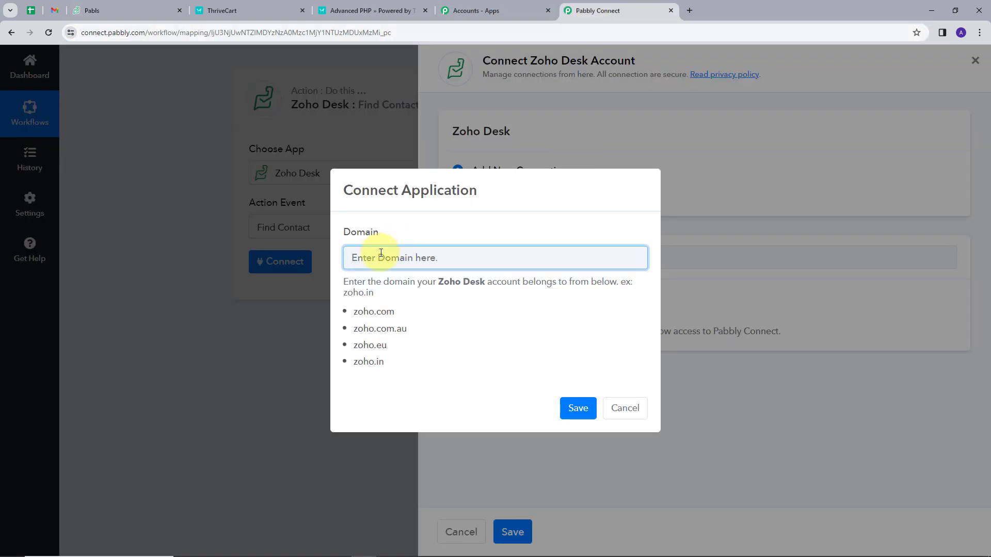
Save the zoho.in domain and accept Pabbly Connect's access to the Zoho Desk account
type("zoho.in")
left_click(578, 407)
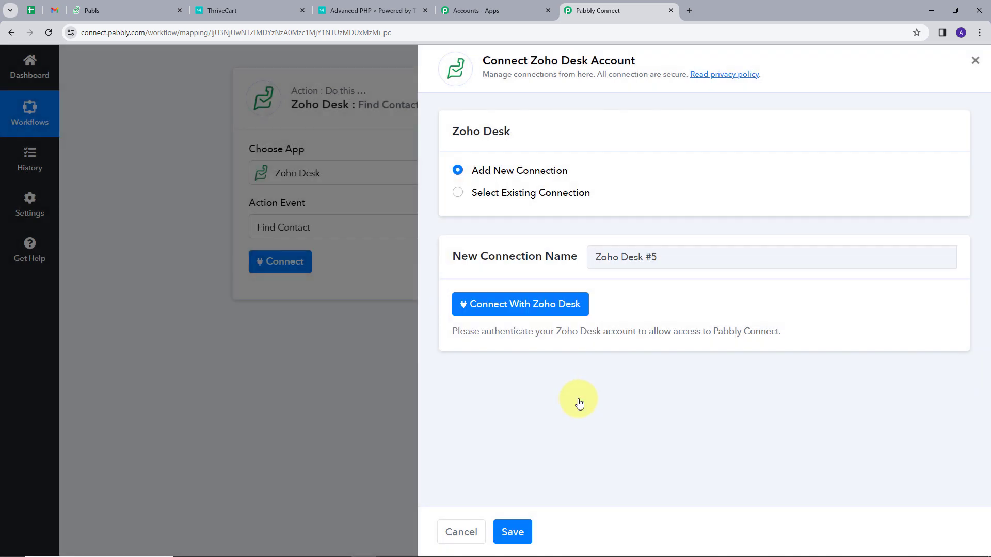
scroll(326, 242, "down", 5)
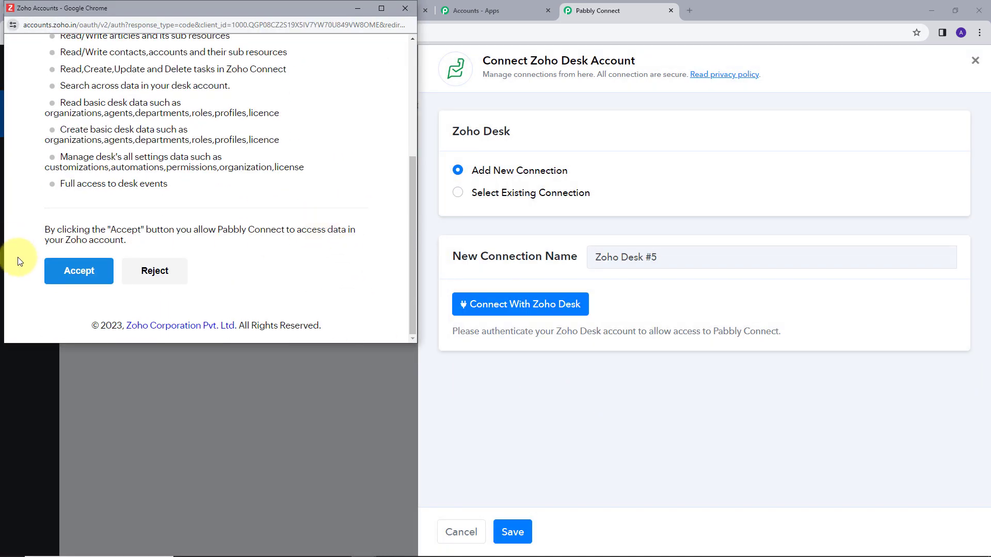
left_click(77, 270)
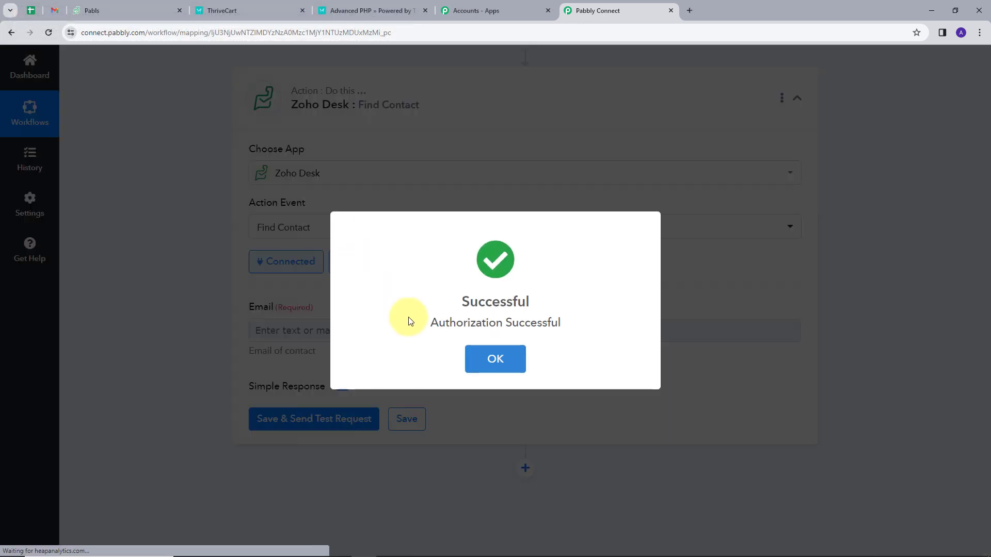
left_click(512, 351)
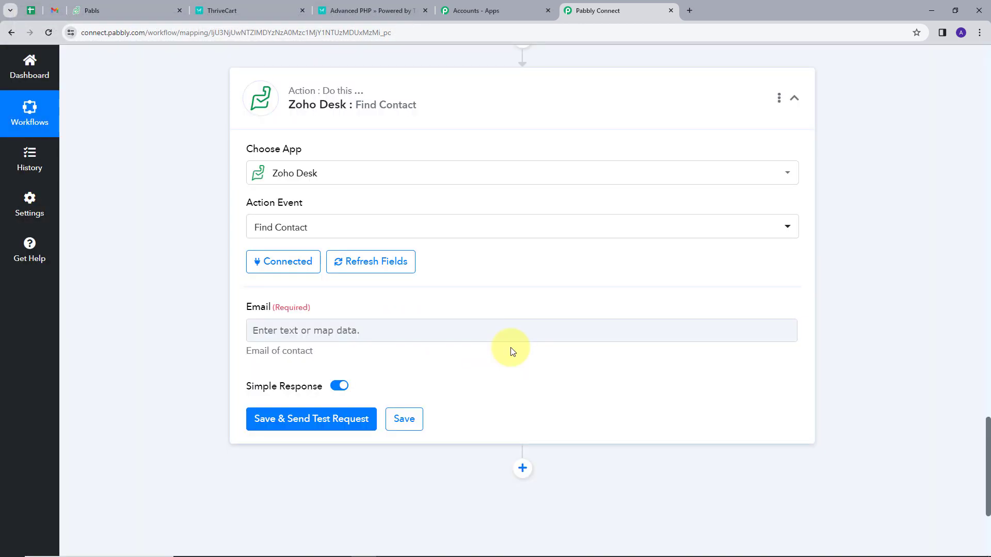
scroll(511, 352, "down", 2)
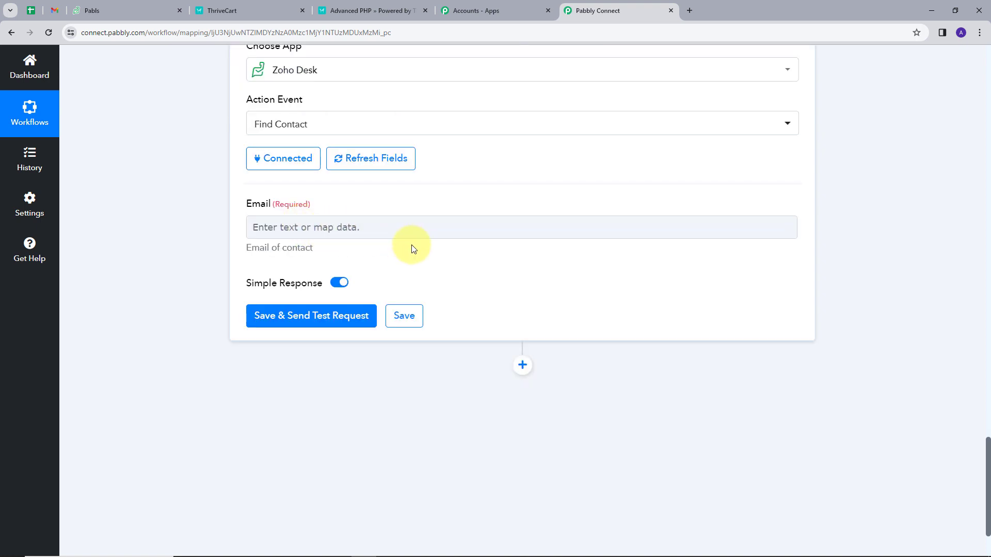
left_click(375, 232)
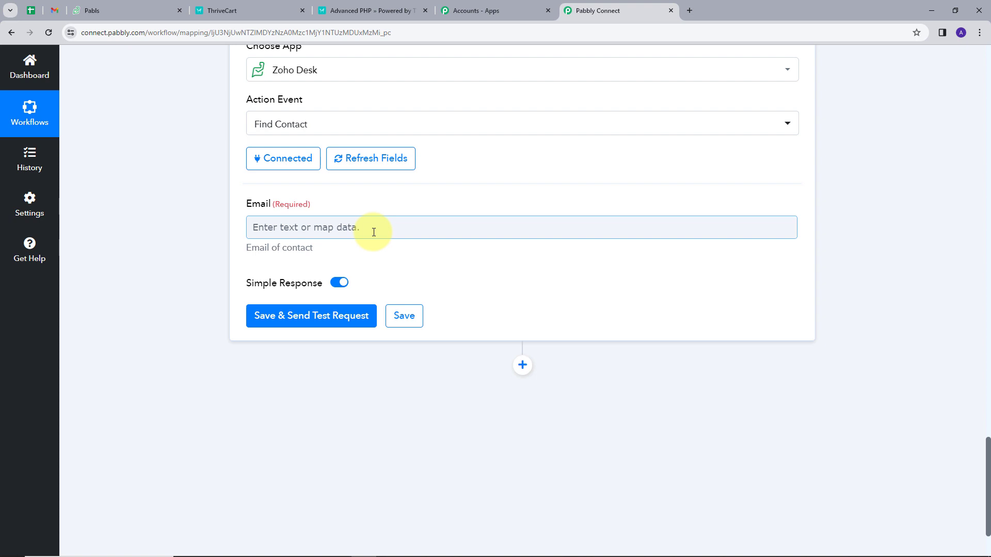
left_click(374, 232)
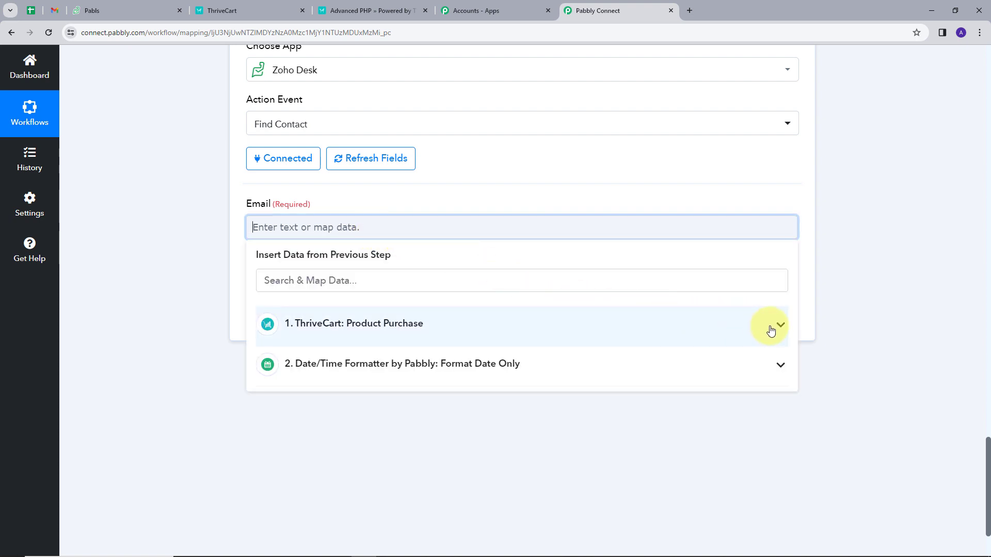
left_click(771, 330)
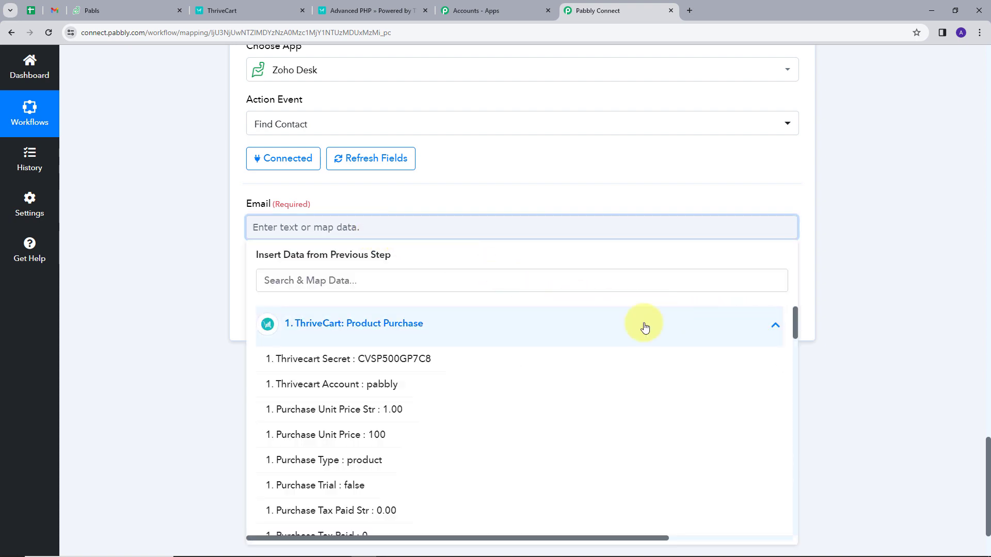
left_click(402, 278)
type("ema")
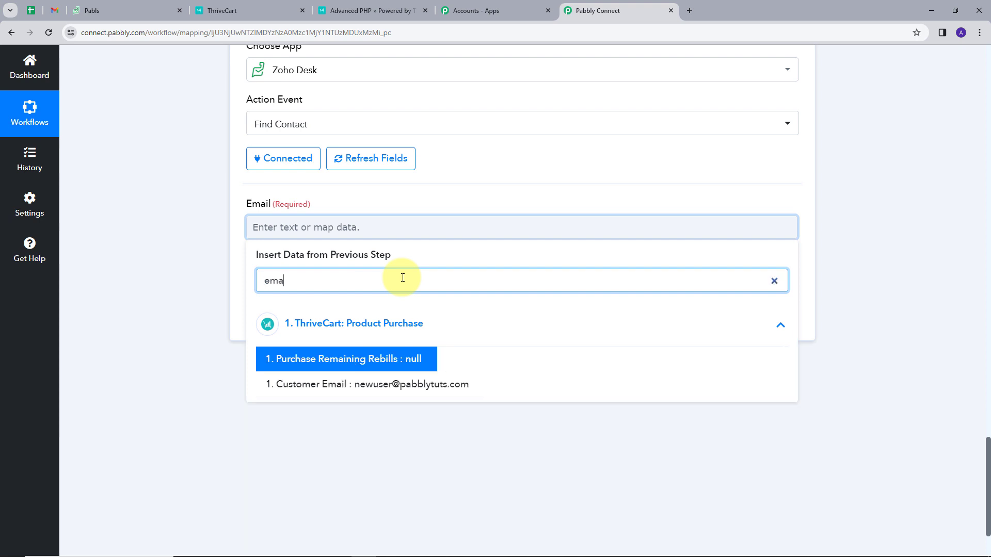
left_click(394, 387)
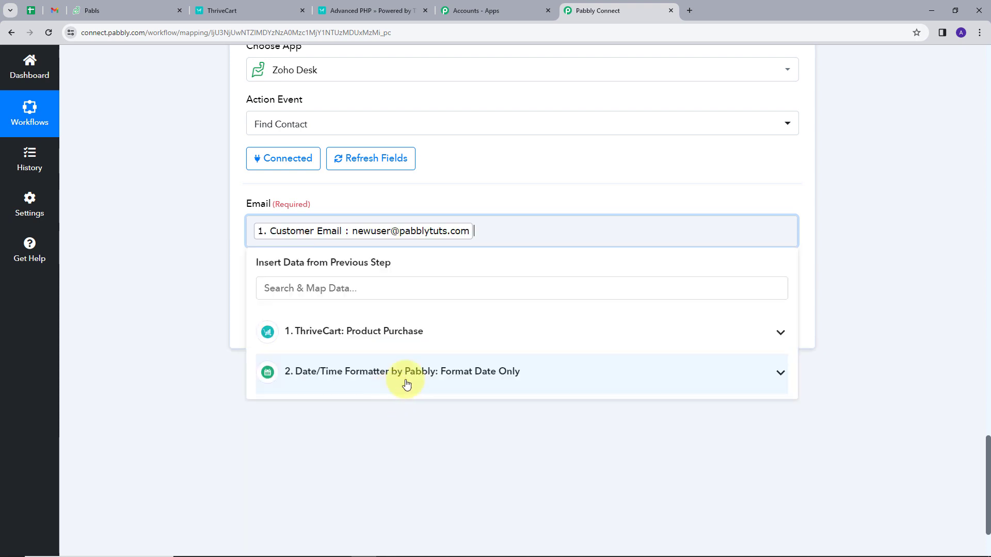
left_click(483, 186)
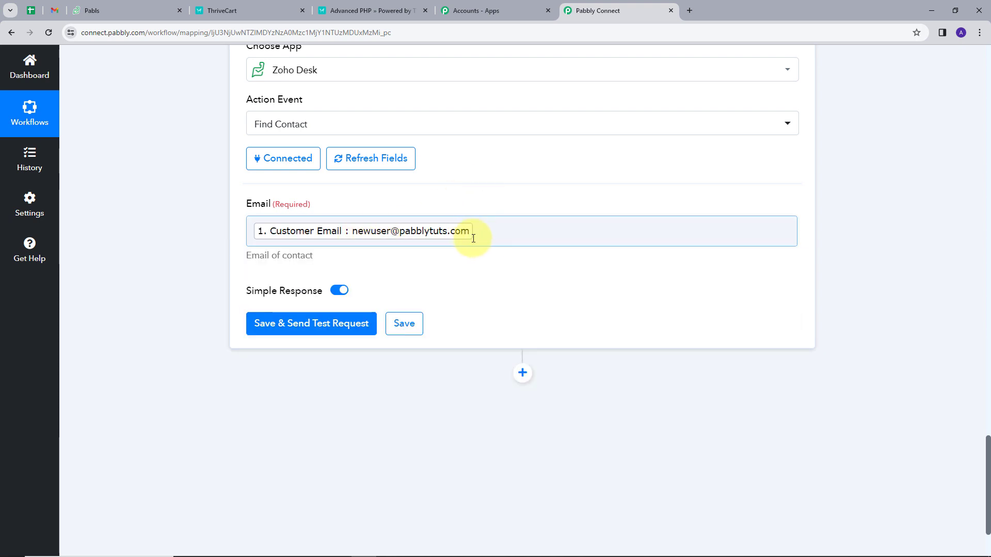
left_click(305, 324)
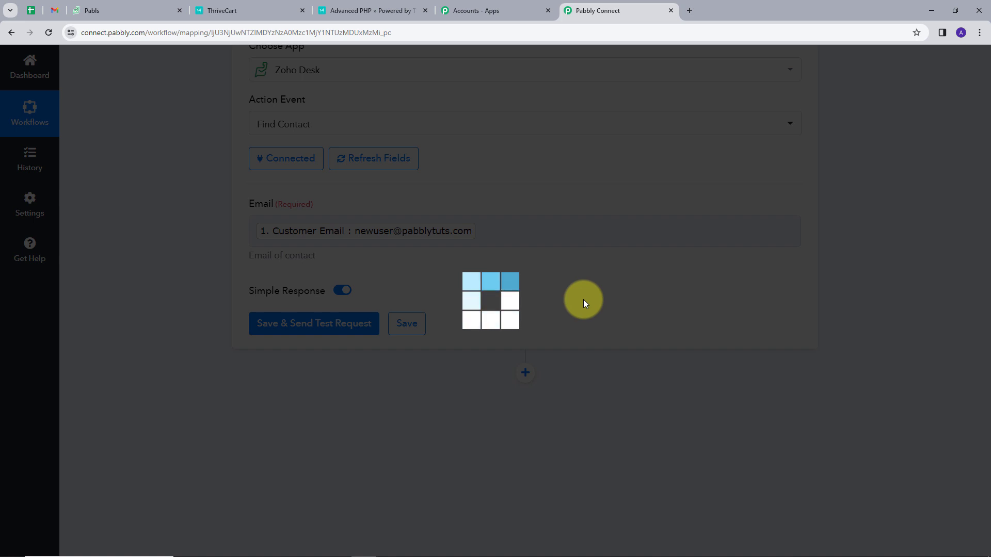
scroll(672, 274, "down", 2)
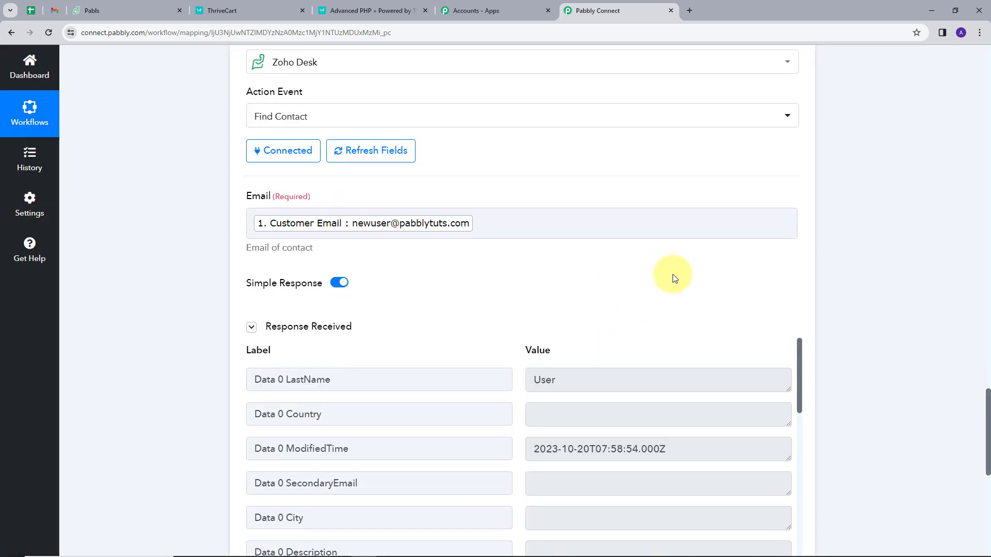
scroll(666, 318, "down", 2)
scroll(667, 318, "down", 5)
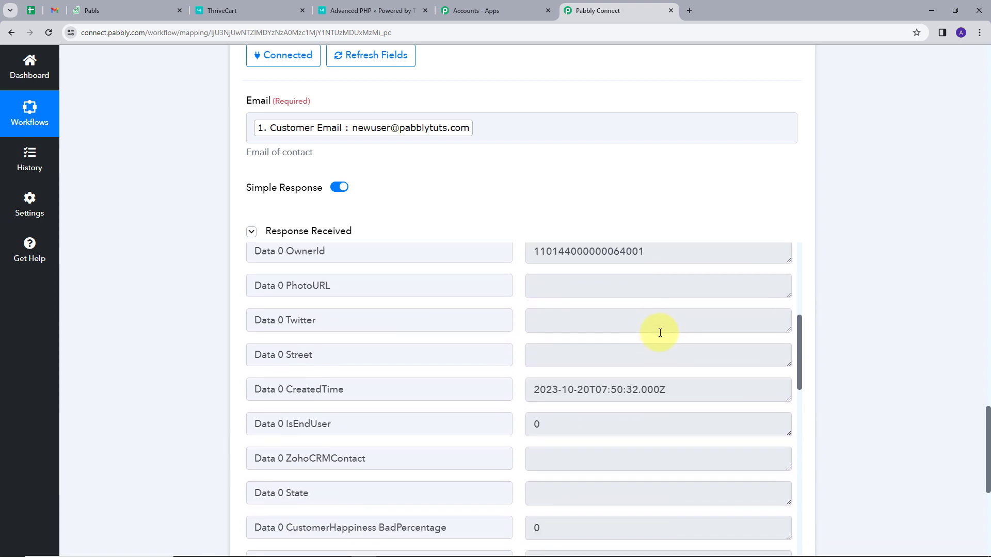
scroll(609, 169, "down", 1)
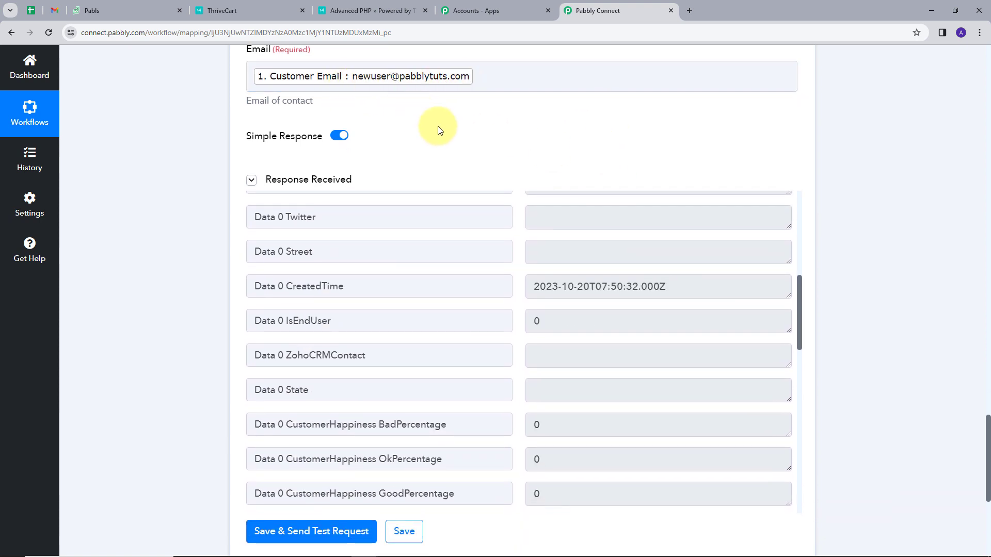
scroll(587, 407, "down", 4)
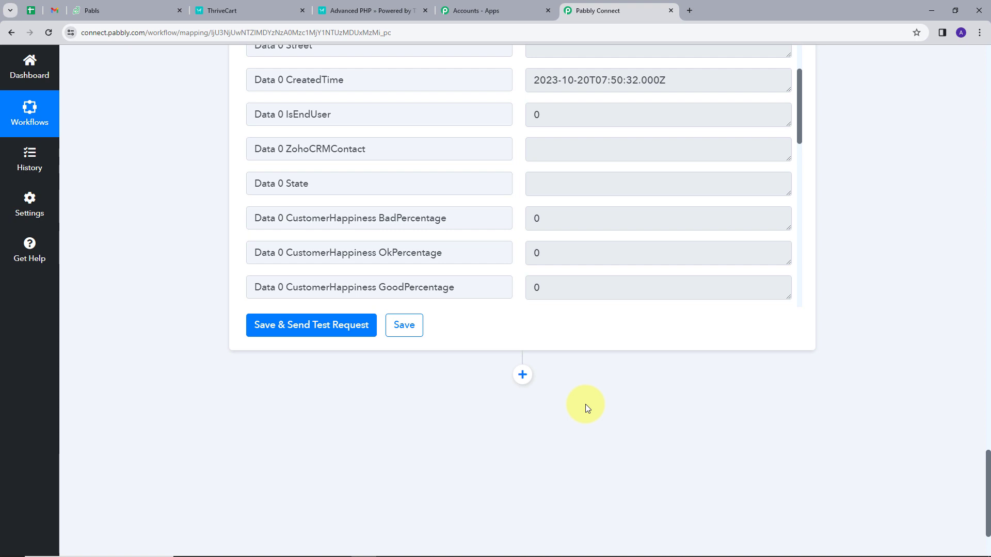
scroll(586, 408, "down", 1)
Insert a Router by Pabbly step after Find Contact, creating Route 1 and Route 2
left_click(524, 328)
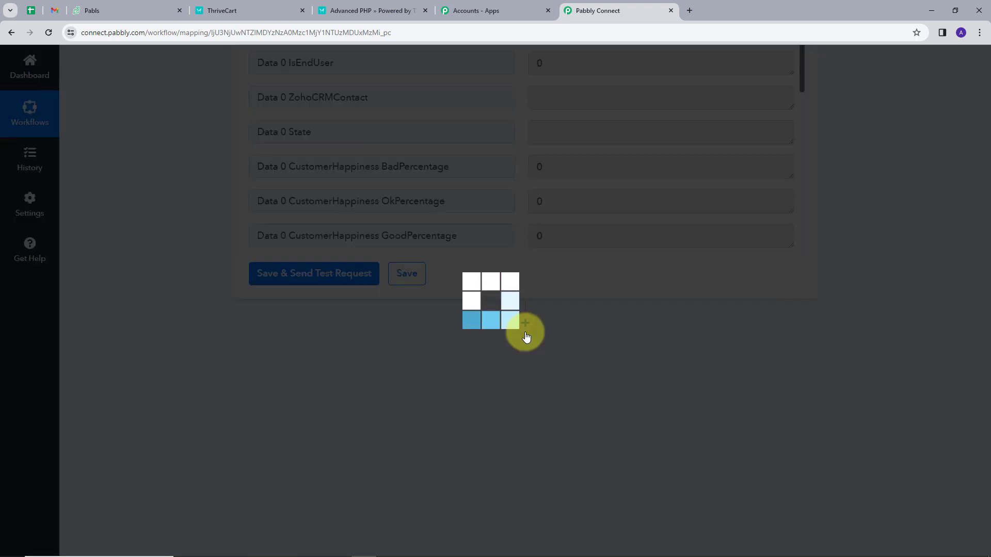
scroll(602, 326, "down", 3)
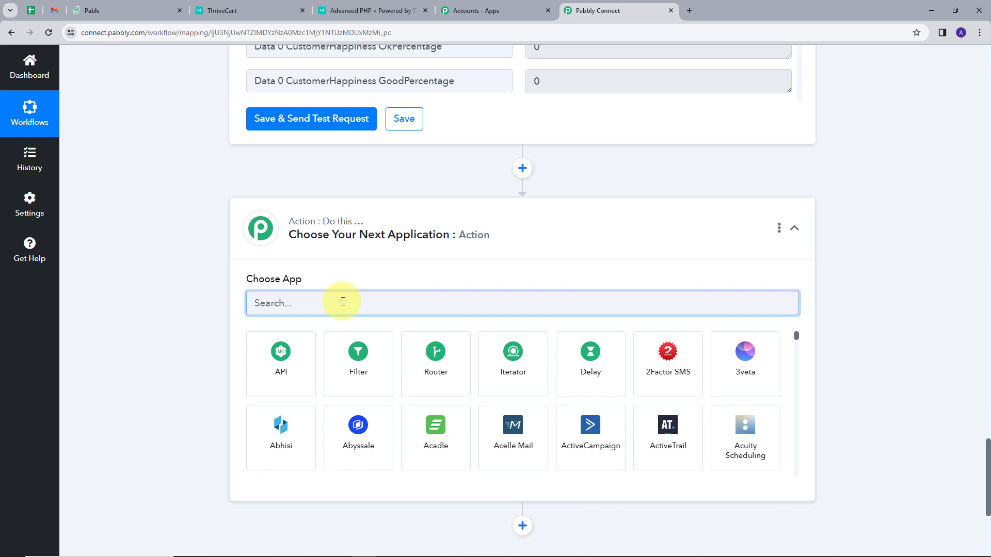
left_click(442, 374)
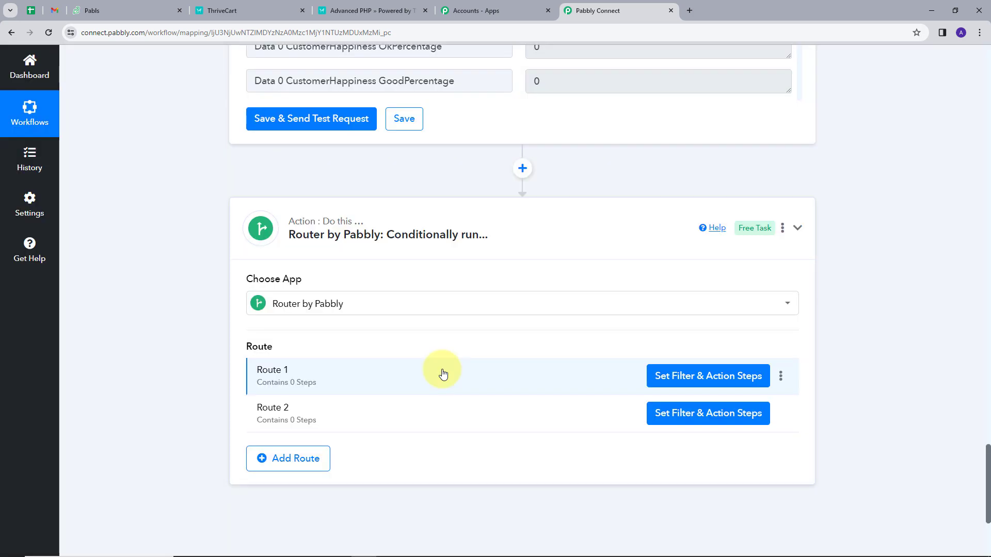
scroll(448, 303, "down", 1)
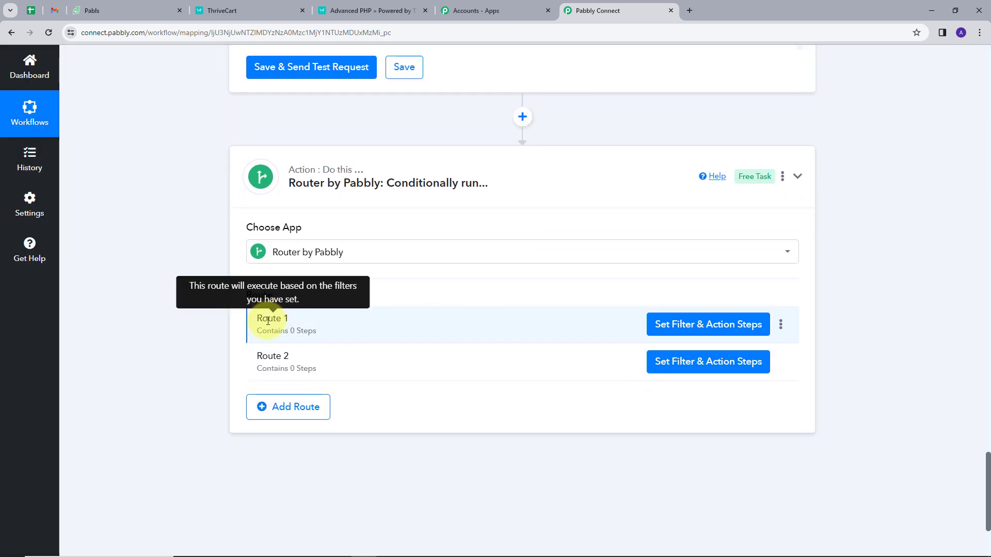
Rename Route 1 to "Exist"
left_click(781, 325)
left_click(729, 349)
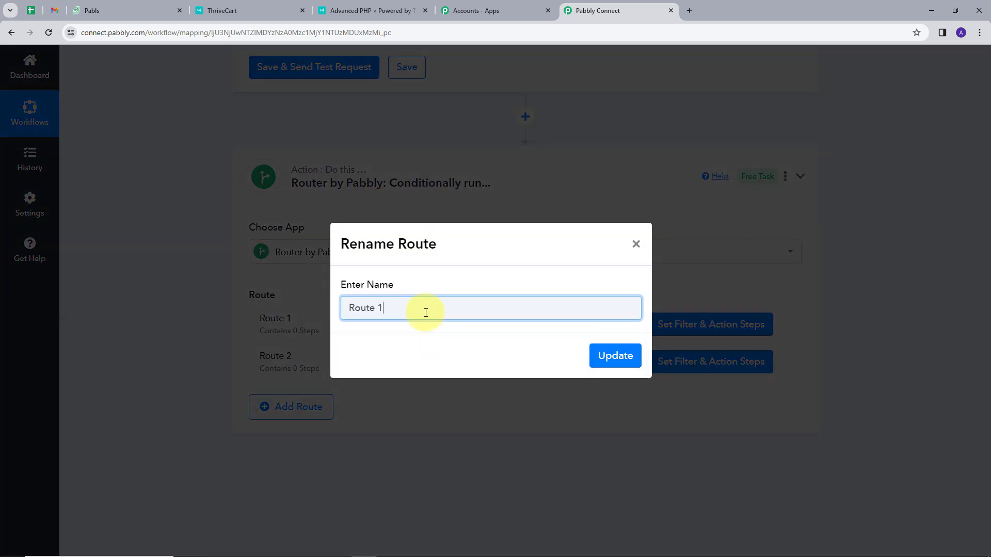
left_click_drag(425, 309, 351, 314)
key("BackSpace")
type("Exist")
left_click(606, 355)
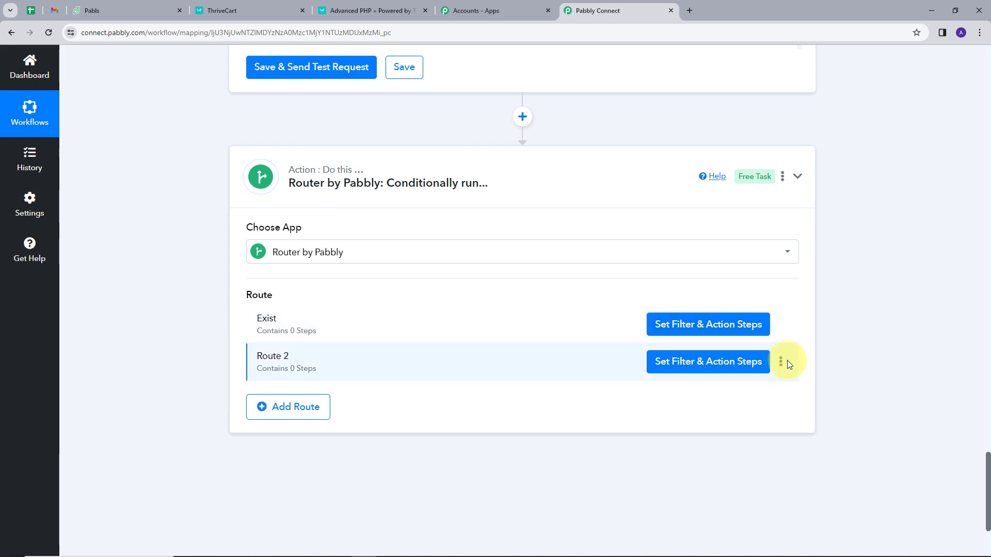
Rename Route 2 to "Does not exist"
left_click(783, 362)
left_click(710, 386)
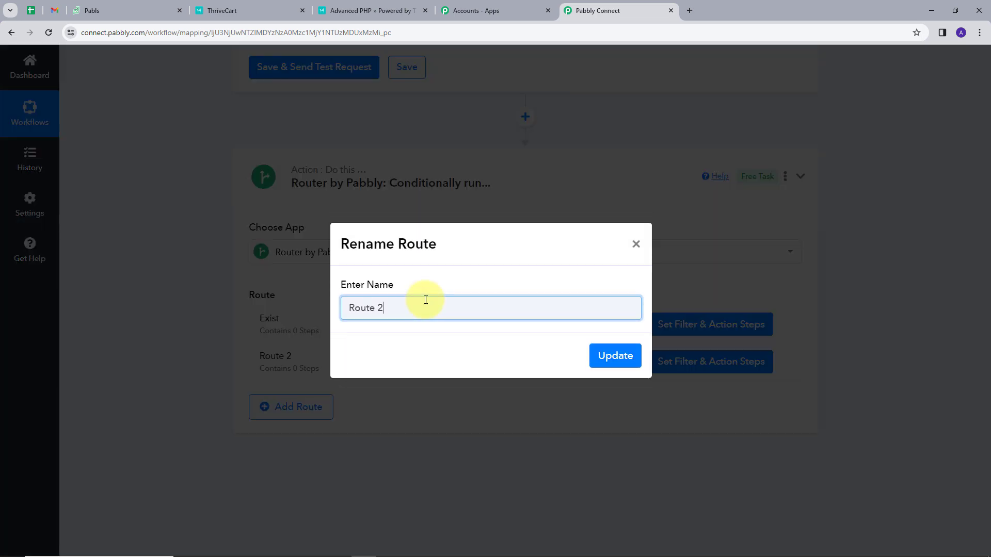
left_click_drag(426, 300, 343, 308)
type("Does not exist")
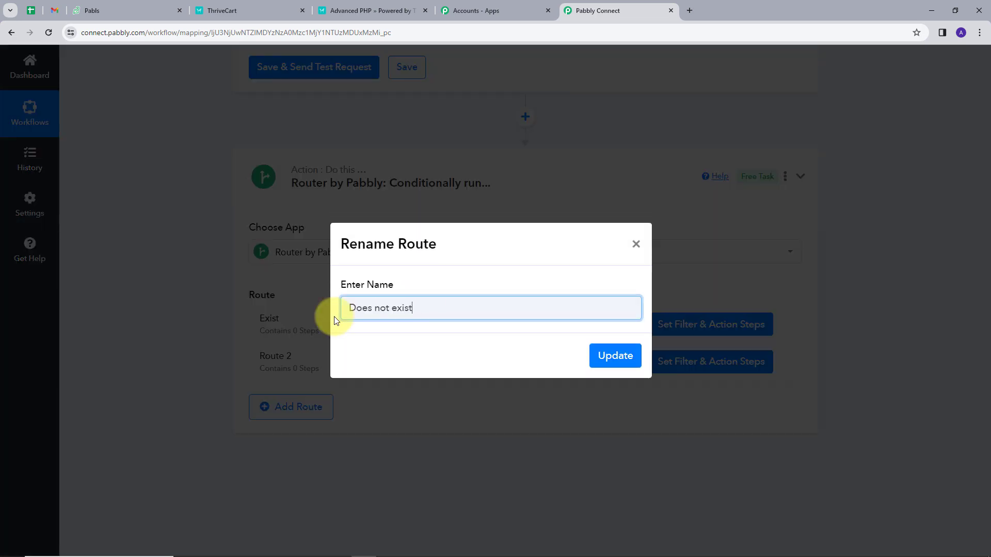
left_click(616, 357)
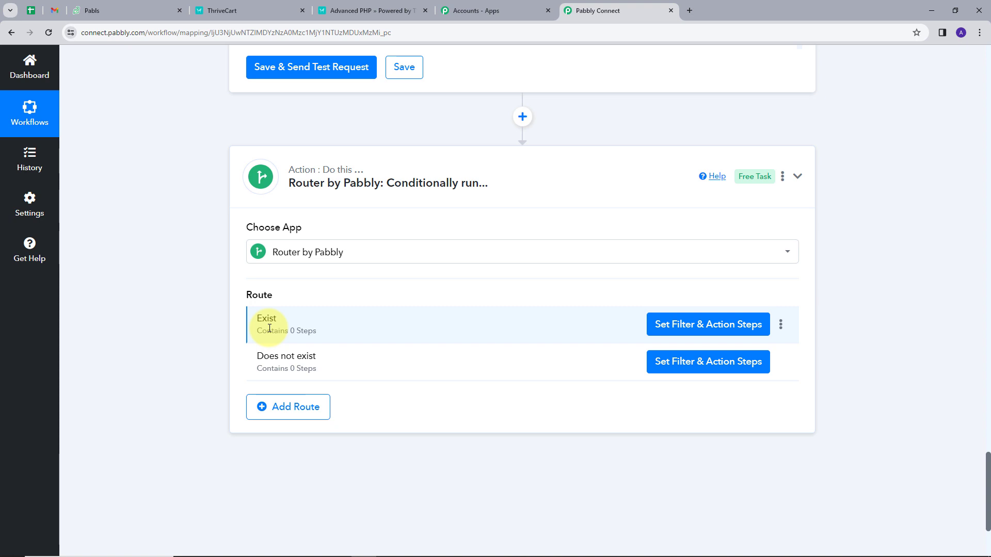
Filter the Exist route on 3. Data 0 Id with type Exists and test it: Condition is true
left_click(671, 329)
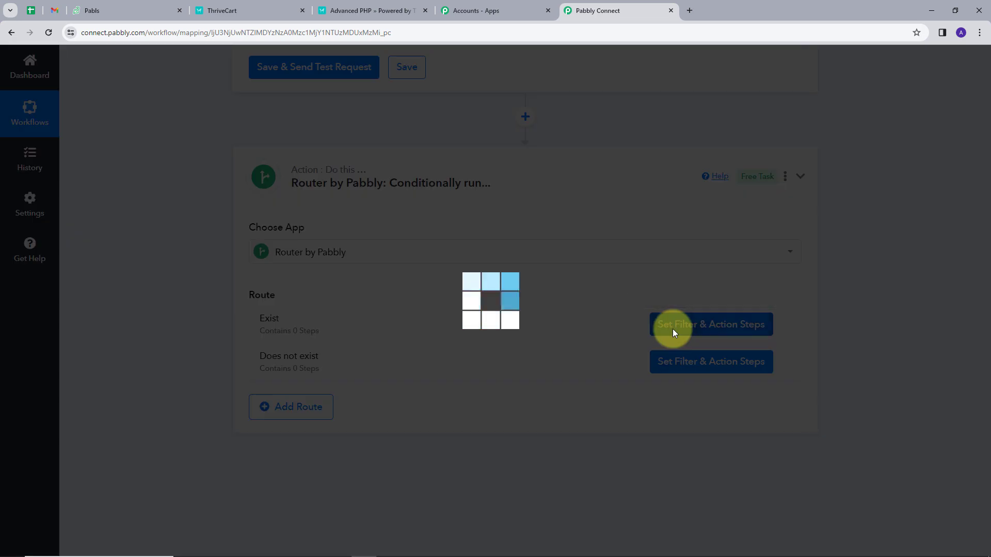
left_click(673, 398)
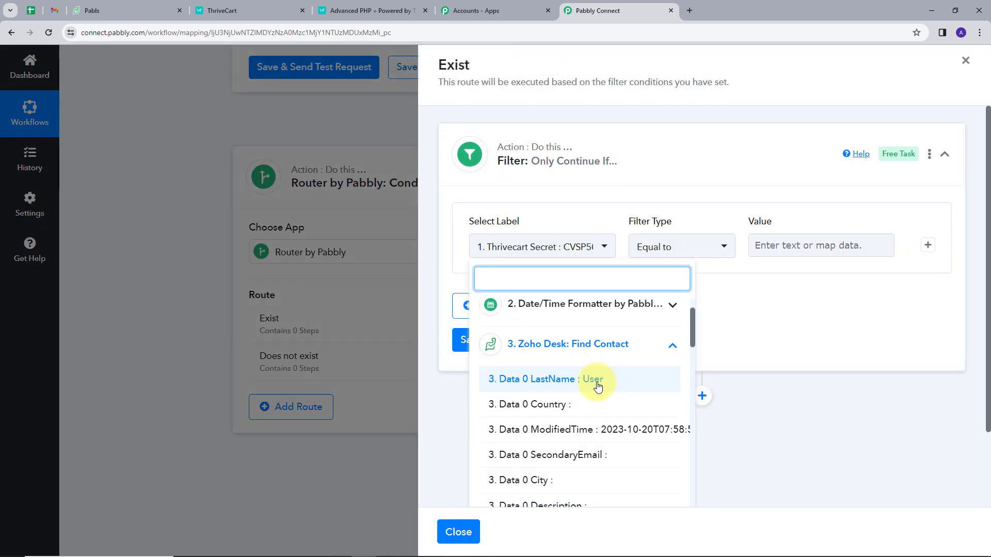
scroll(566, 407, "down", 5)
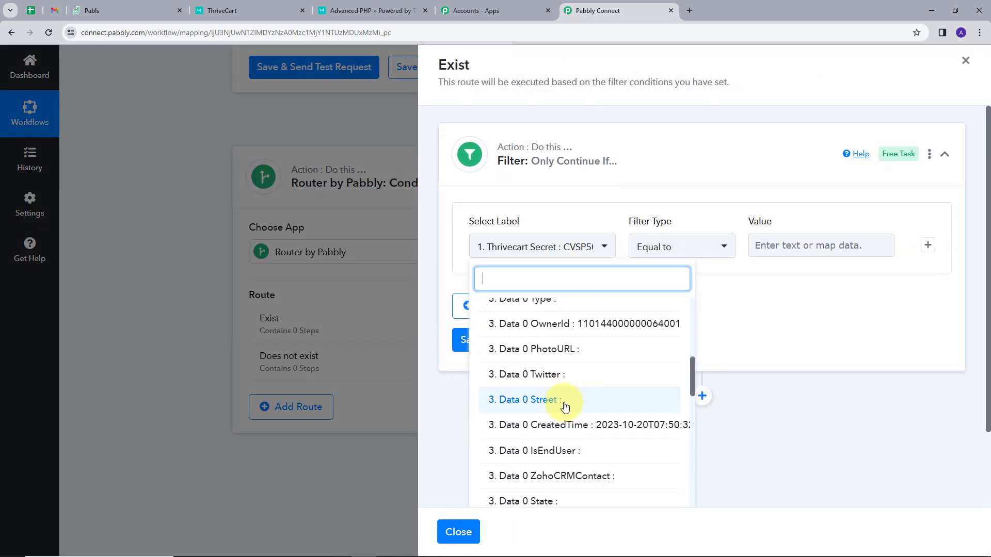
scroll(565, 407, "down", 1)
left_click(565, 407)
left_click(703, 250)
left_click(682, 250)
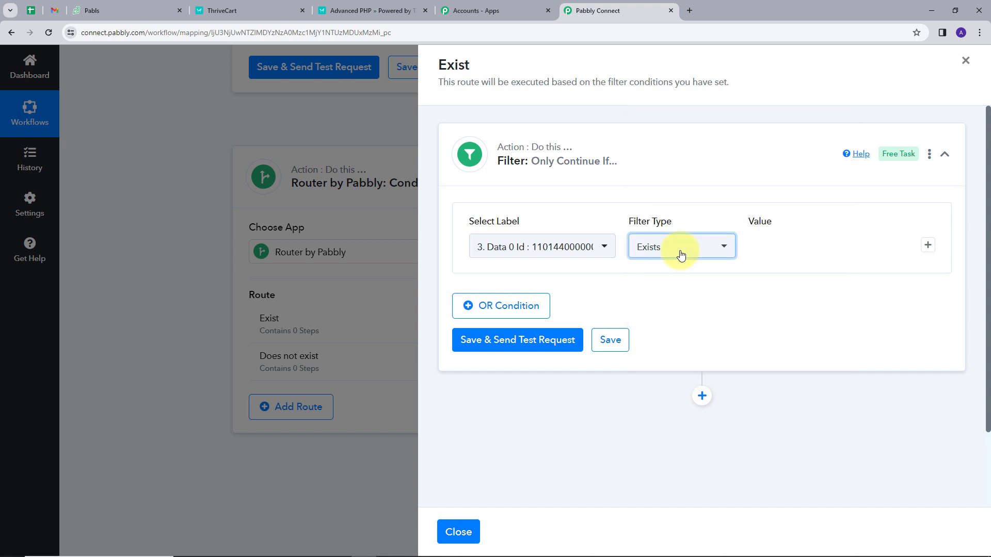
left_click(494, 343)
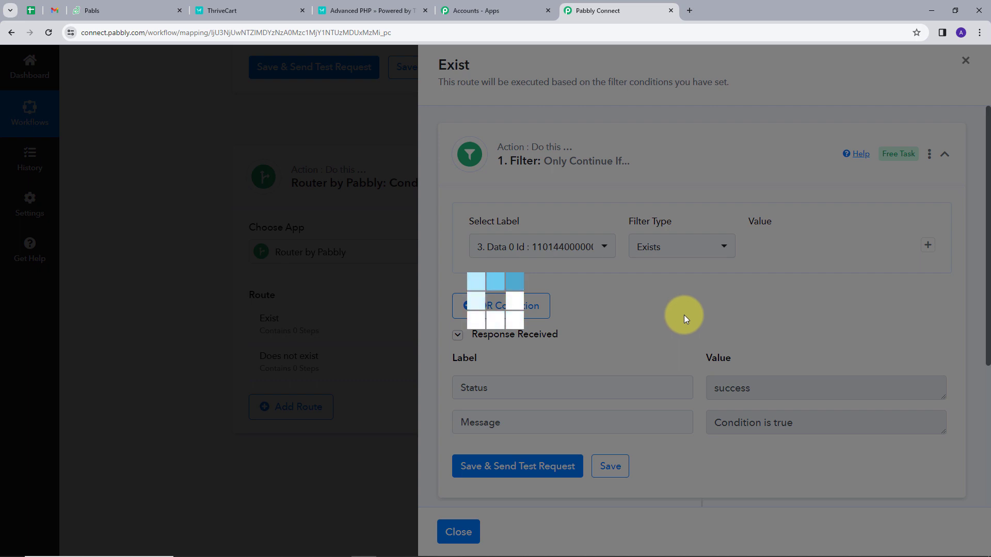
scroll(666, 336, "down", 1)
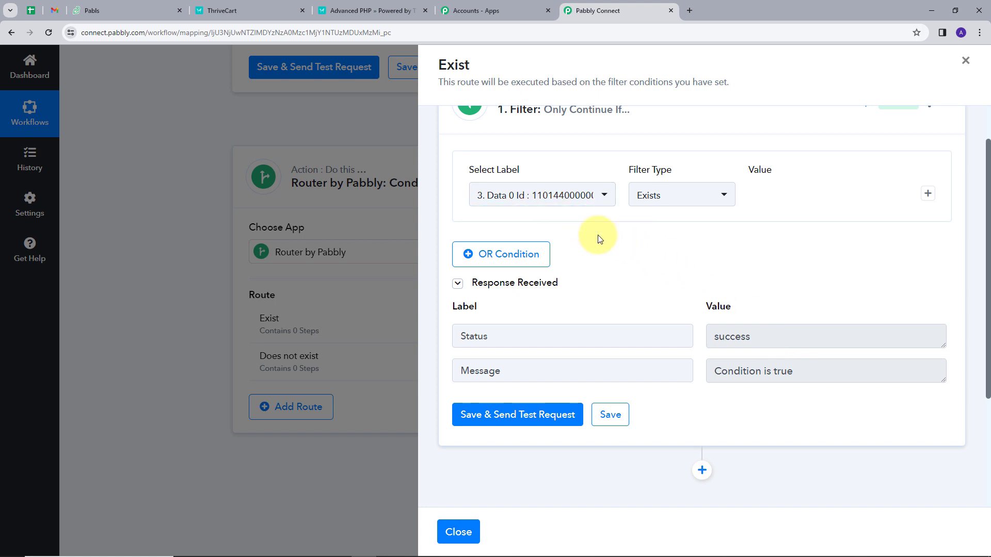
scroll(588, 227, "down", 2)
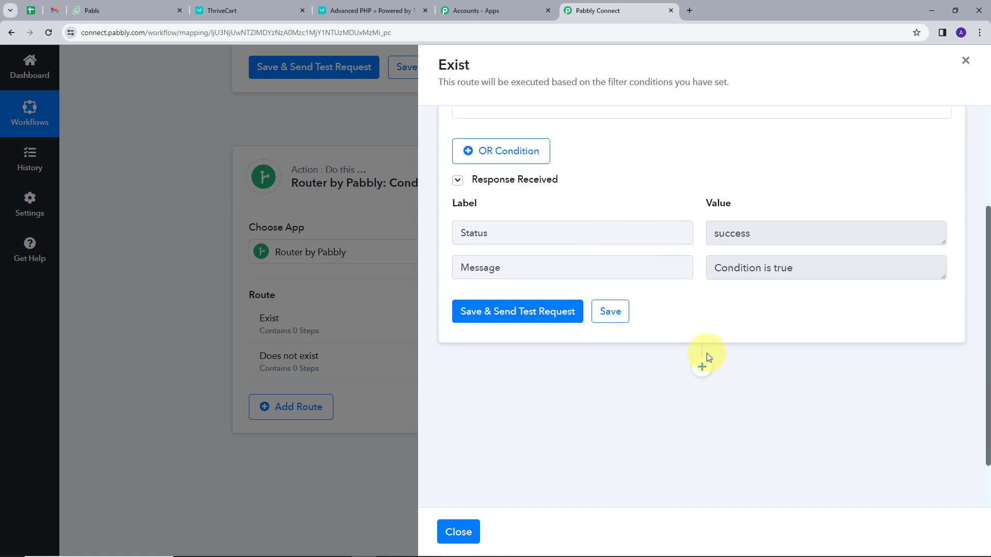
Add a Zoho Desk Create New Ticket action after the Exist filter, using the Zoho Desk #5 connection
left_click(701, 367)
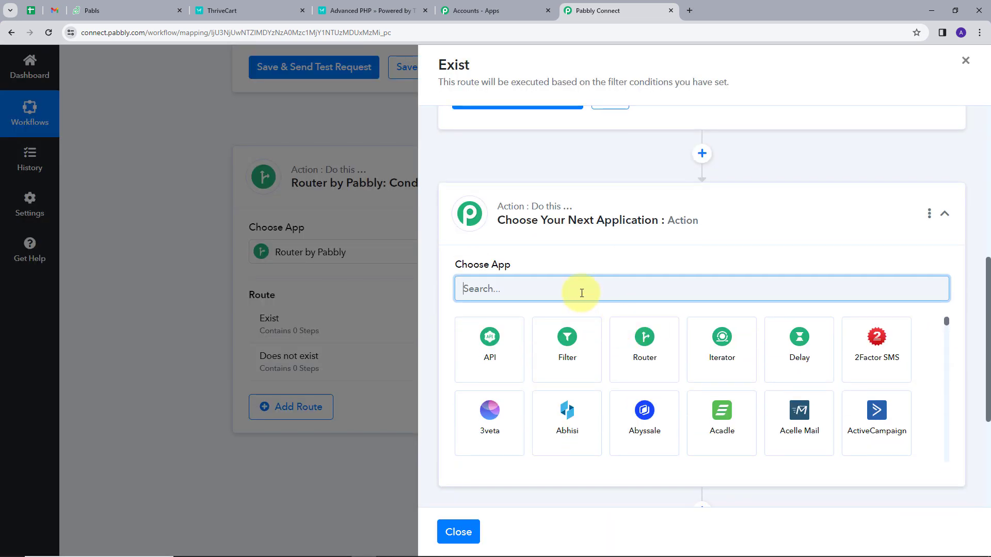
type("zoh")
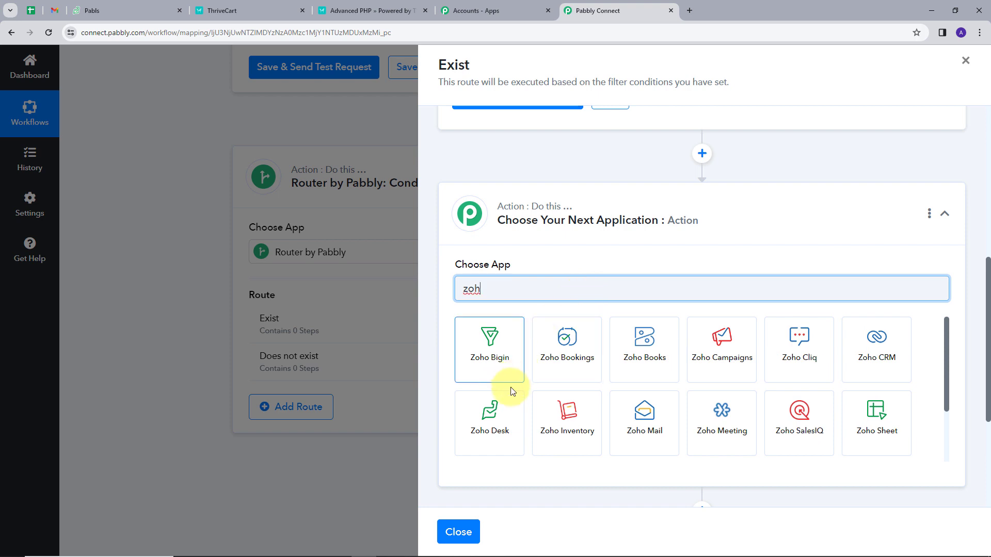
left_click(497, 419)
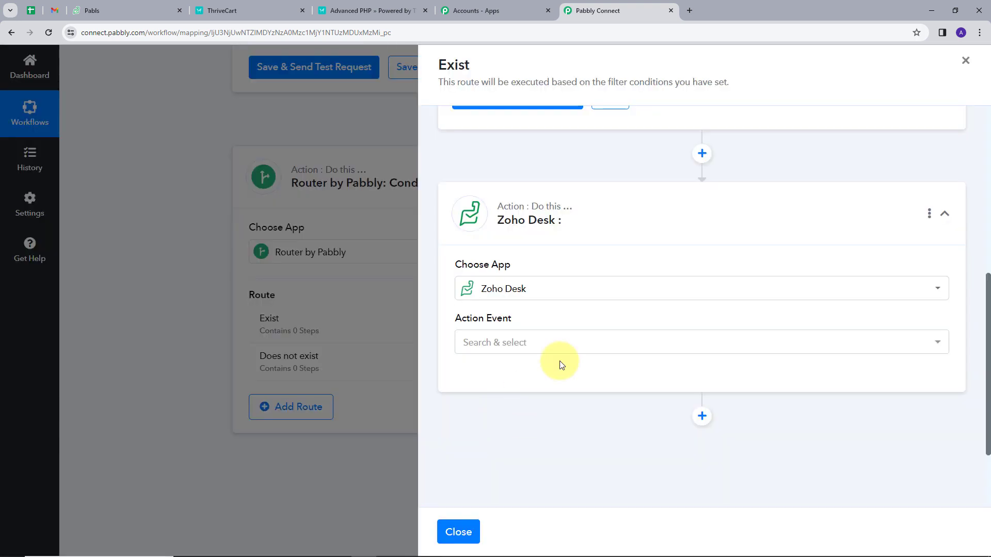
left_click(533, 342)
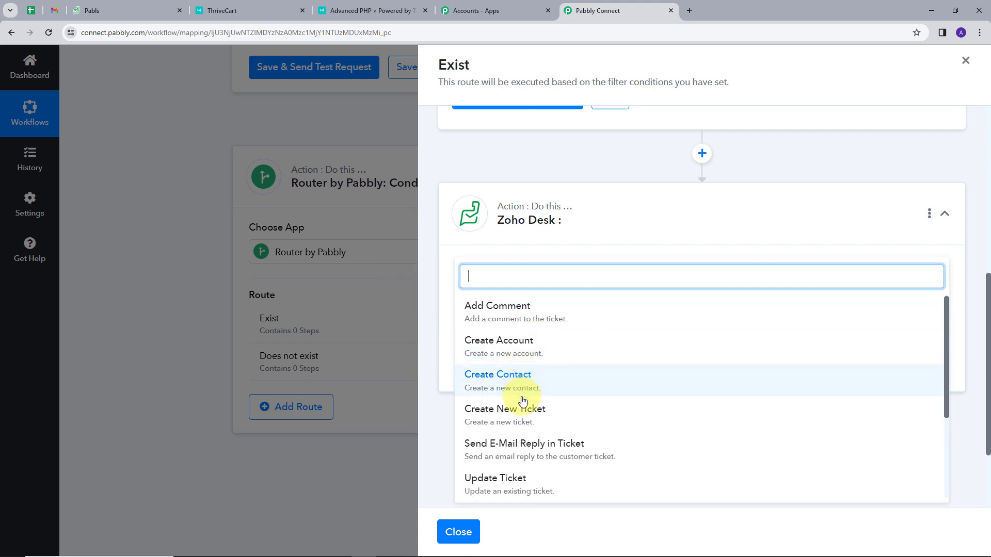
left_click(519, 416)
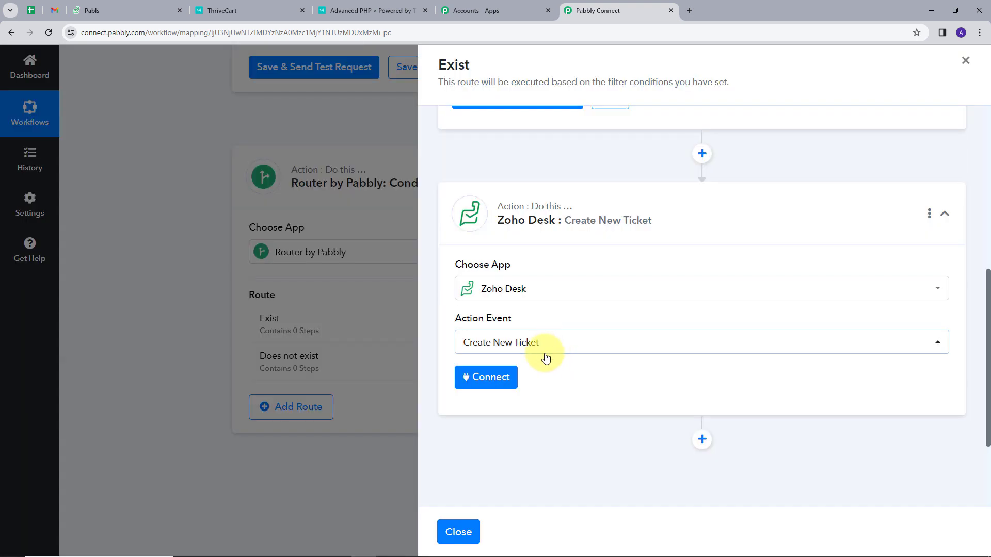
left_click(514, 377)
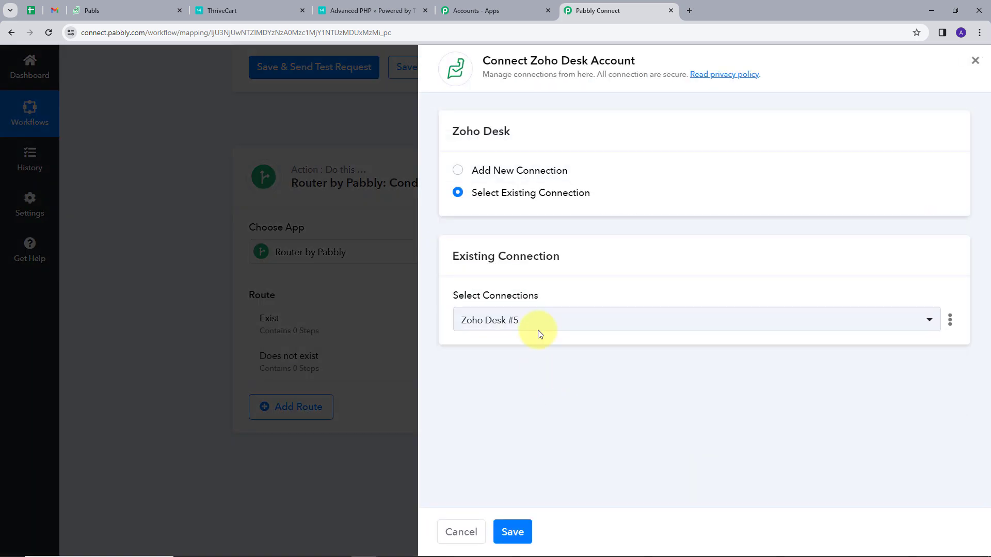
left_click(519, 532)
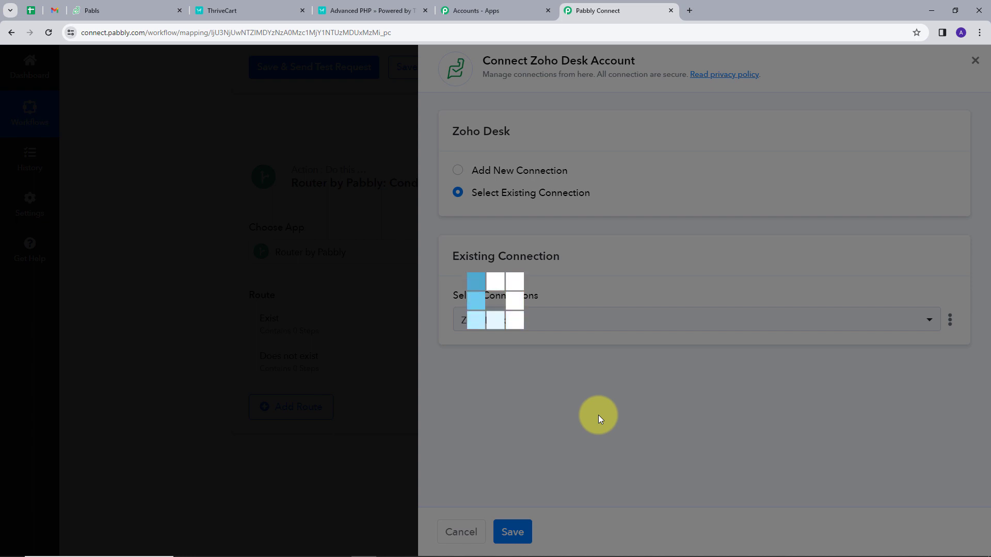
Enter 'New Student' as the ticket Subject
scroll(639, 347, "down", 1)
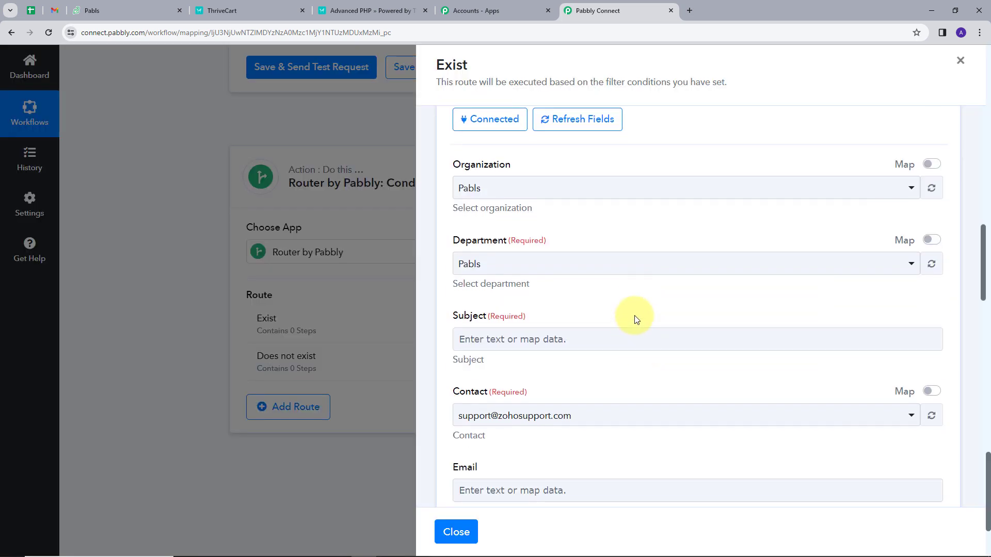
scroll(598, 418, "down", 10)
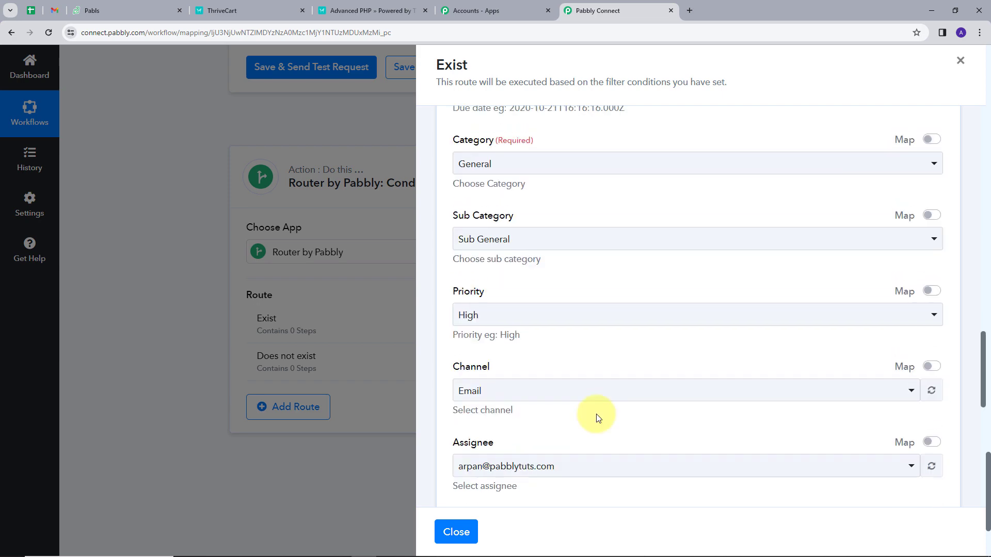
scroll(600, 361, "up", 4)
scroll(602, 339, "down", 6)
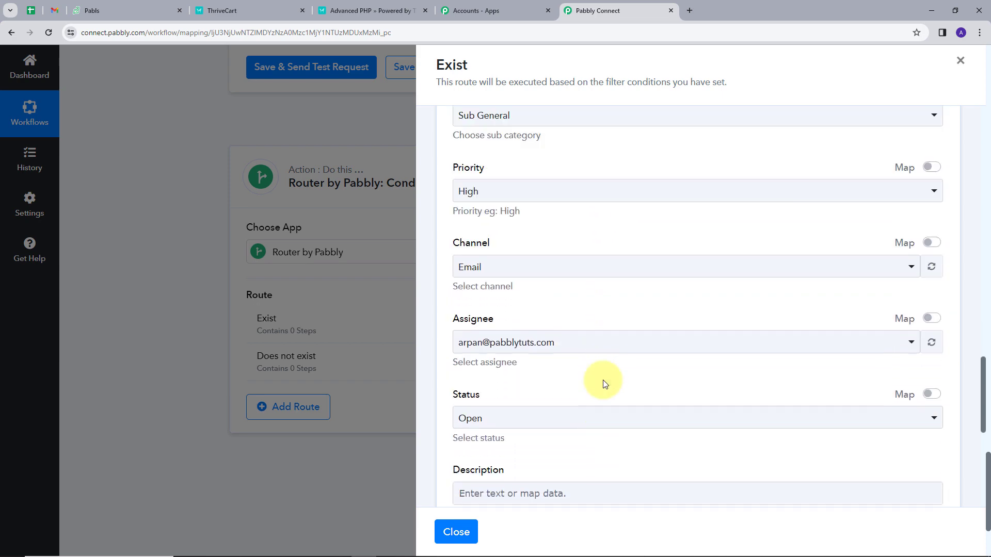
scroll(599, 382, "up", 8)
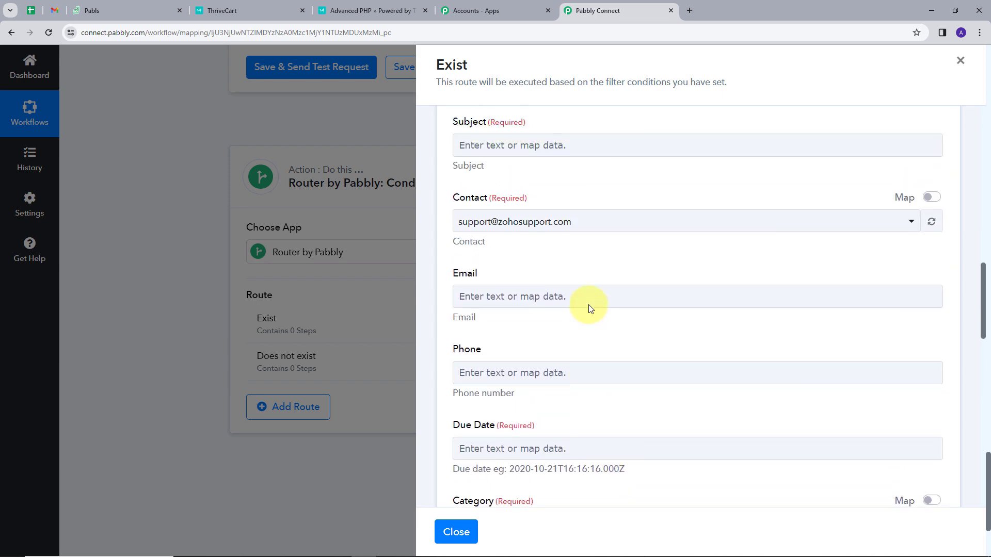
scroll(591, 308, "up", 3)
left_click(535, 283)
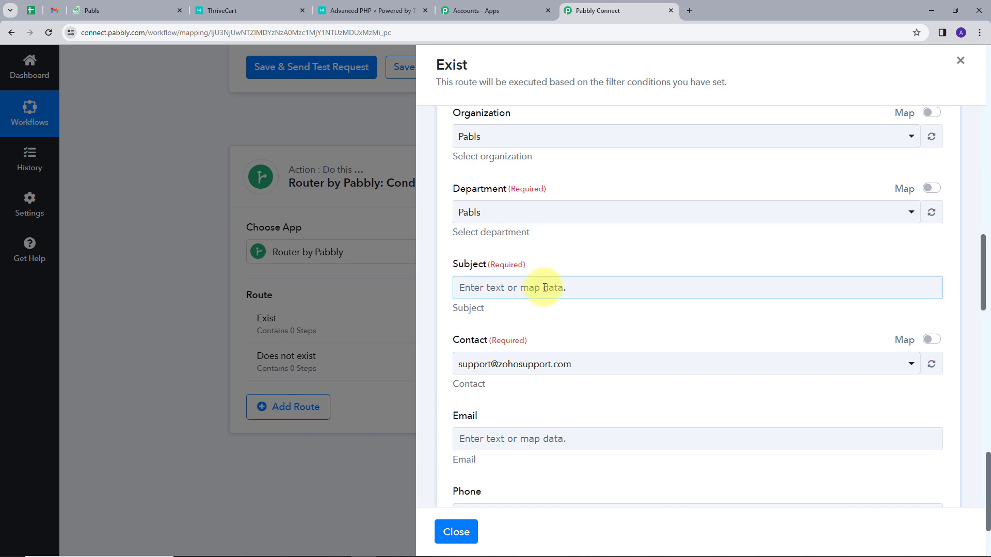
left_click(544, 287)
type("N")
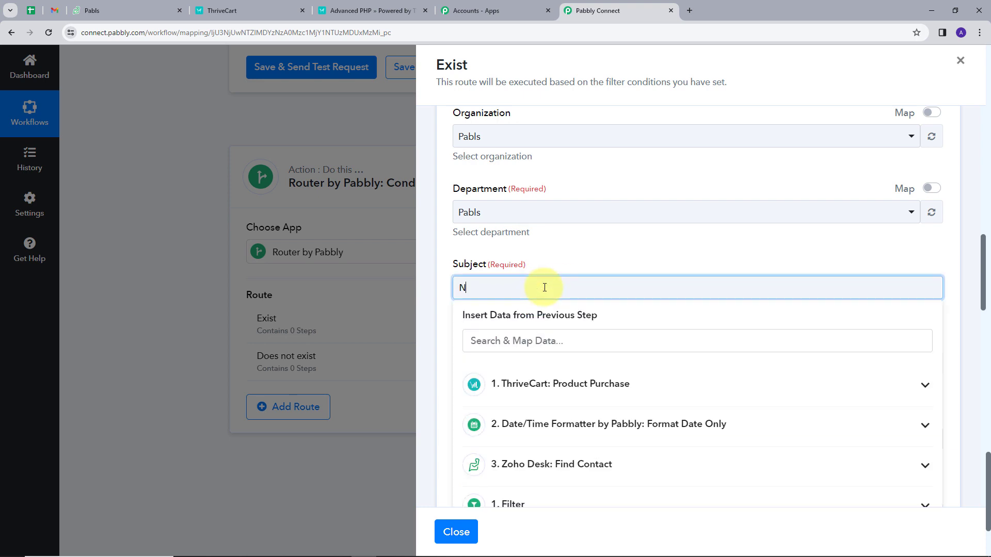
type("ew Student")
left_click(612, 243)
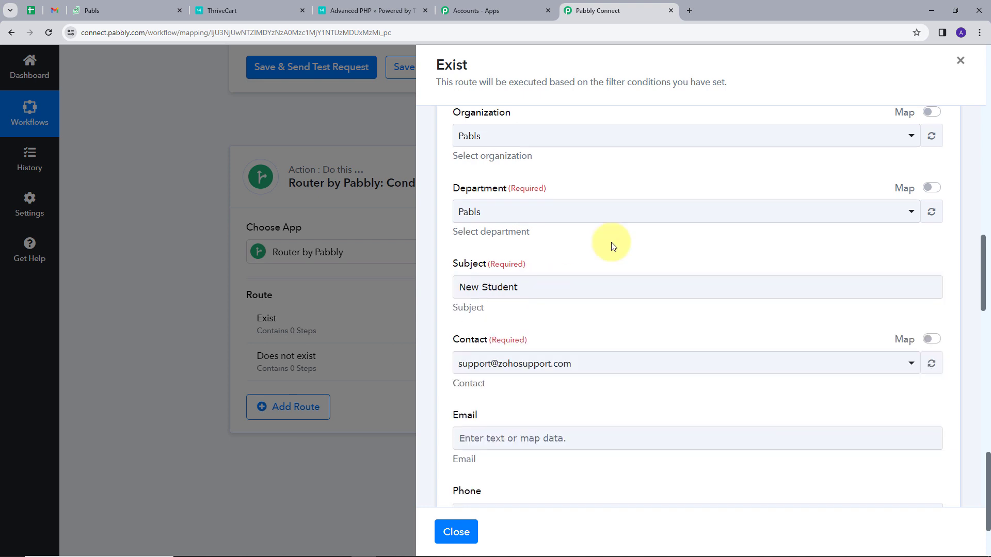
Replace the hard-coded Contact value with Find Contact's Data 0 Id
scroll(491, 305, "down", 1)
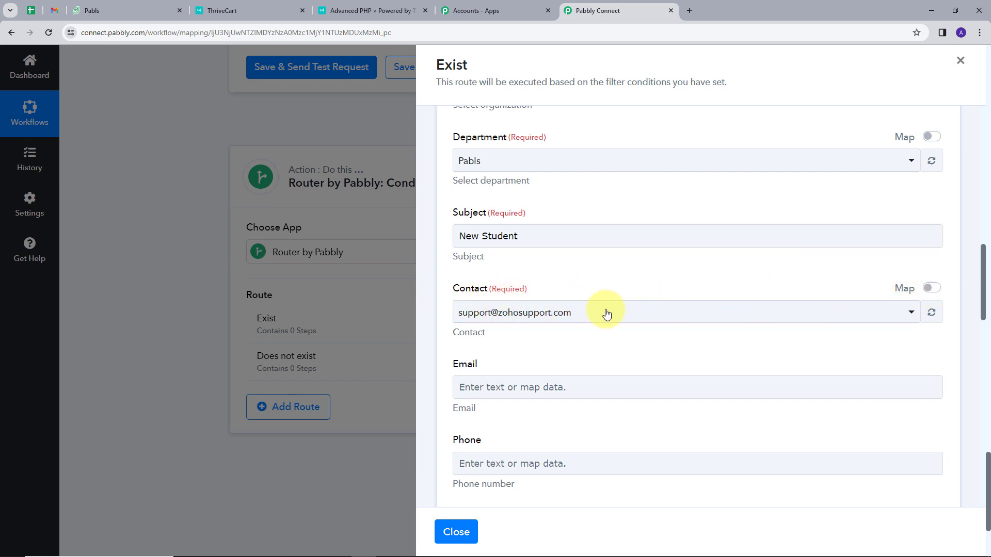
left_click(934, 289)
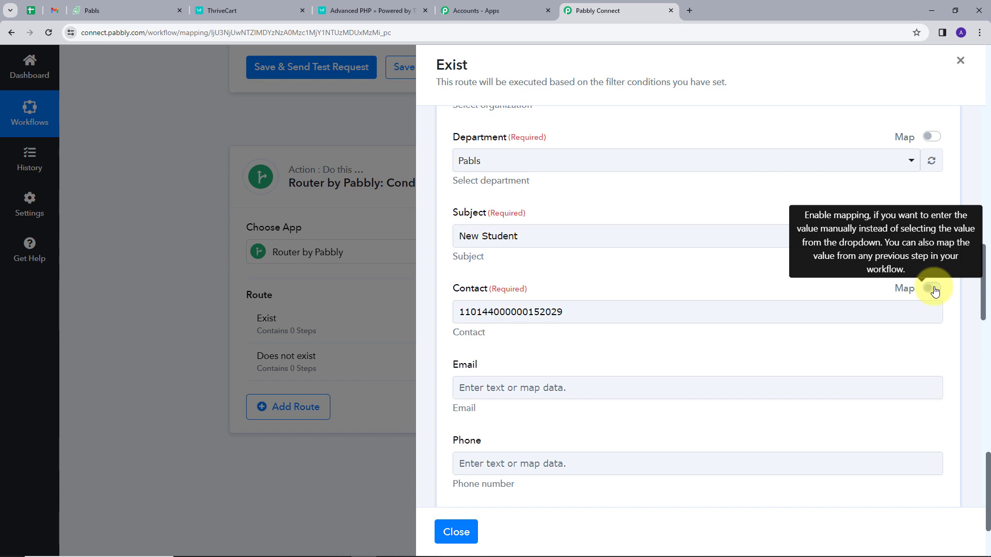
left_click(557, 323)
left_click_drag(573, 314, 452, 322)
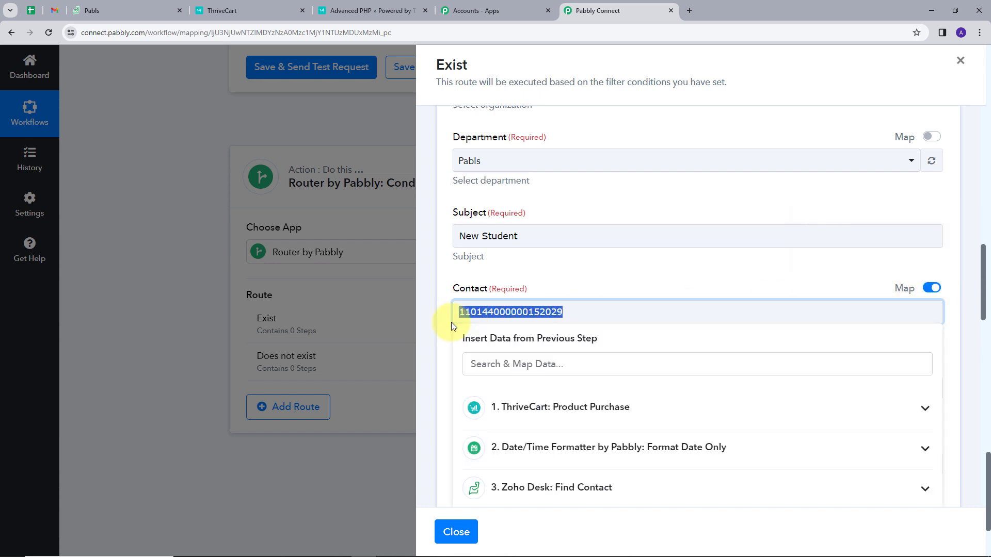
key("BackSpace")
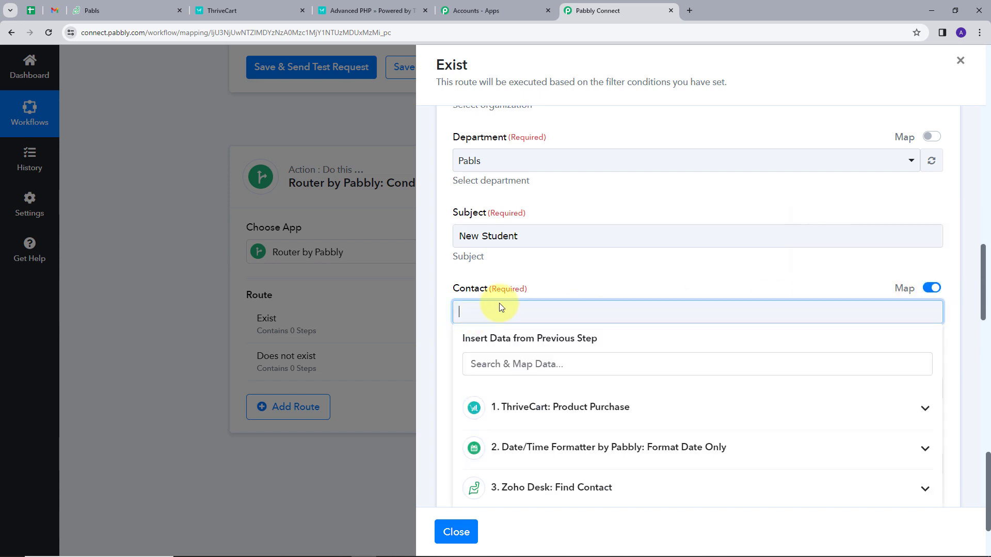
scroll(500, 305, "down", 1)
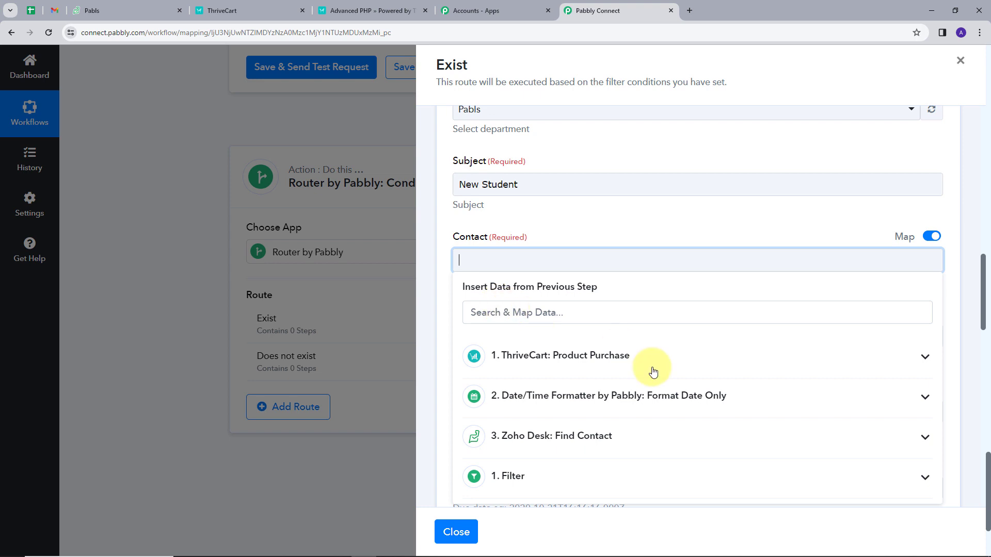
left_click(599, 441)
Map the Date/Time Formatter Result into the ticket's Due Date
scroll(600, 440, "down", 1)
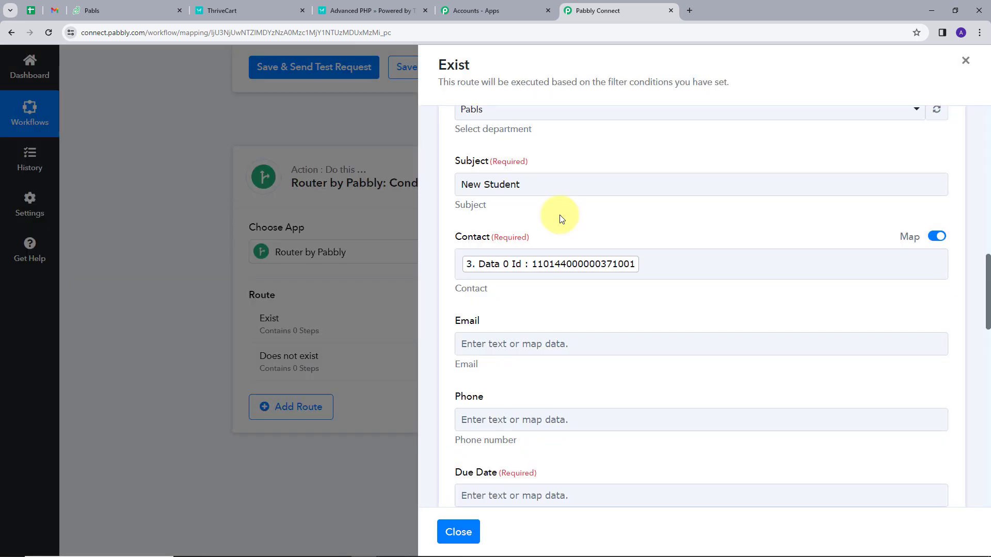
scroll(559, 214, "down", 2)
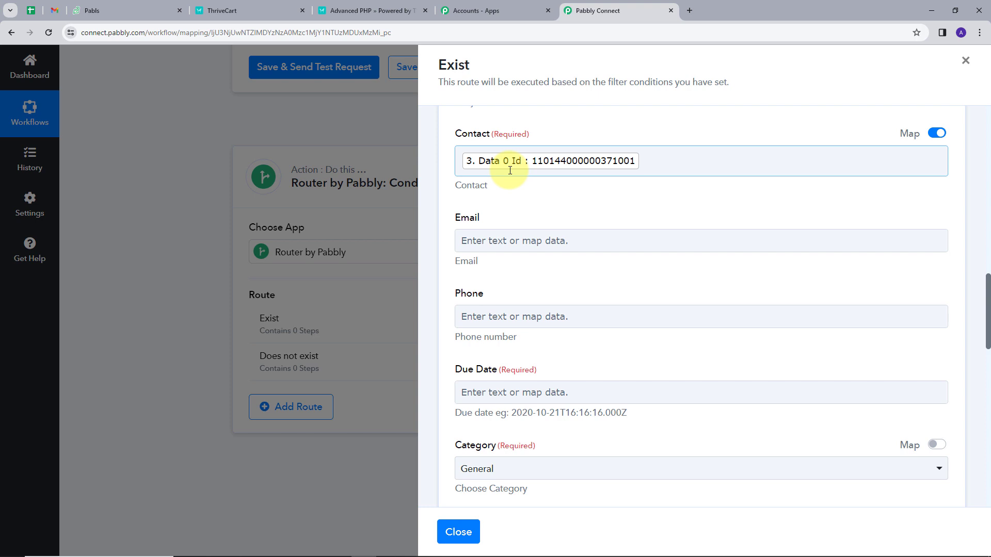
scroll(510, 171, "down", 2)
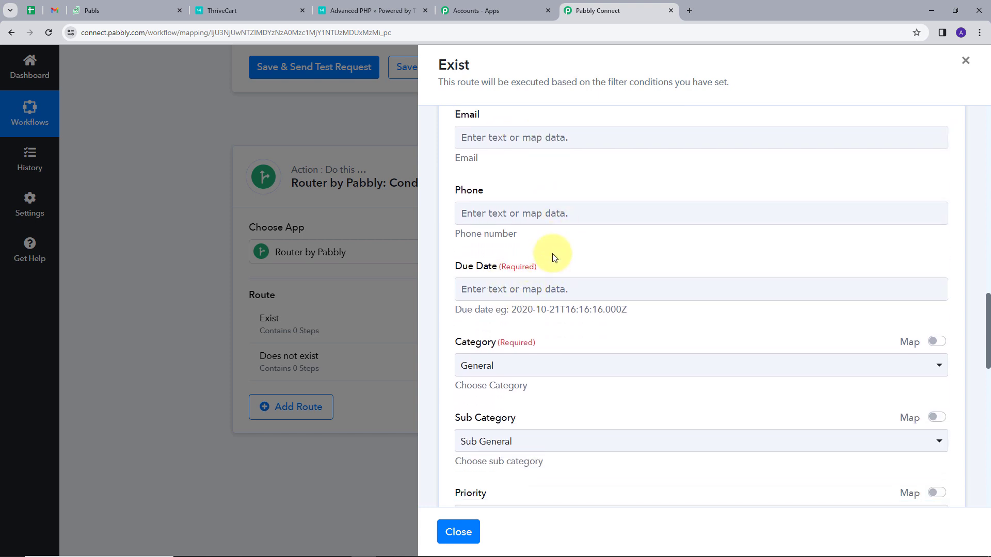
scroll(553, 253, "down", 1)
left_click(520, 238)
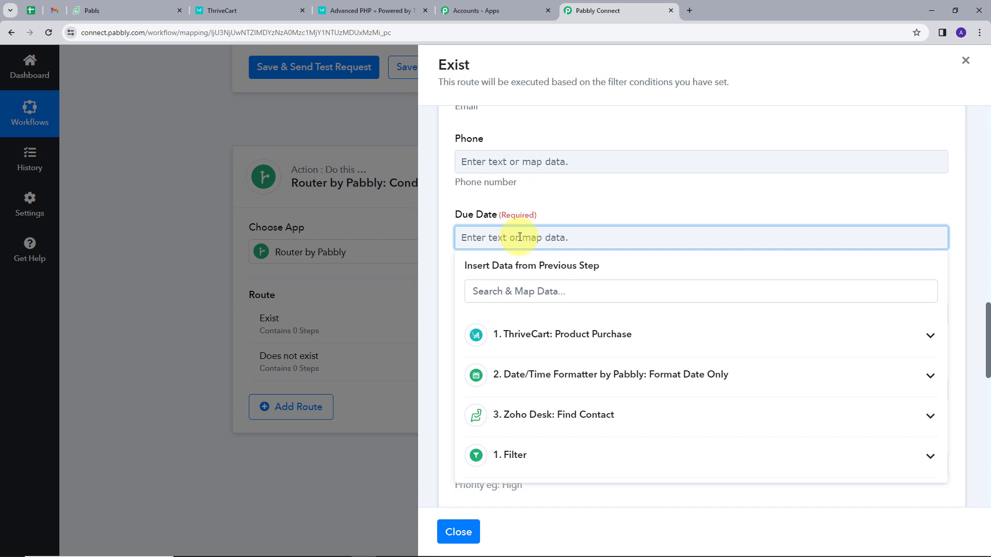
left_click(930, 376)
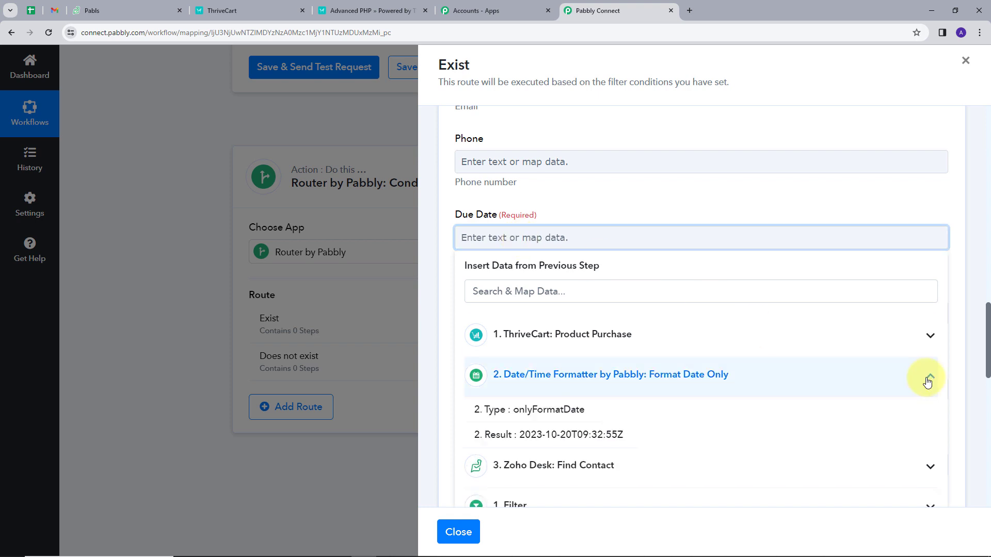
scroll(588, 465, "down", 1)
left_click(574, 386)
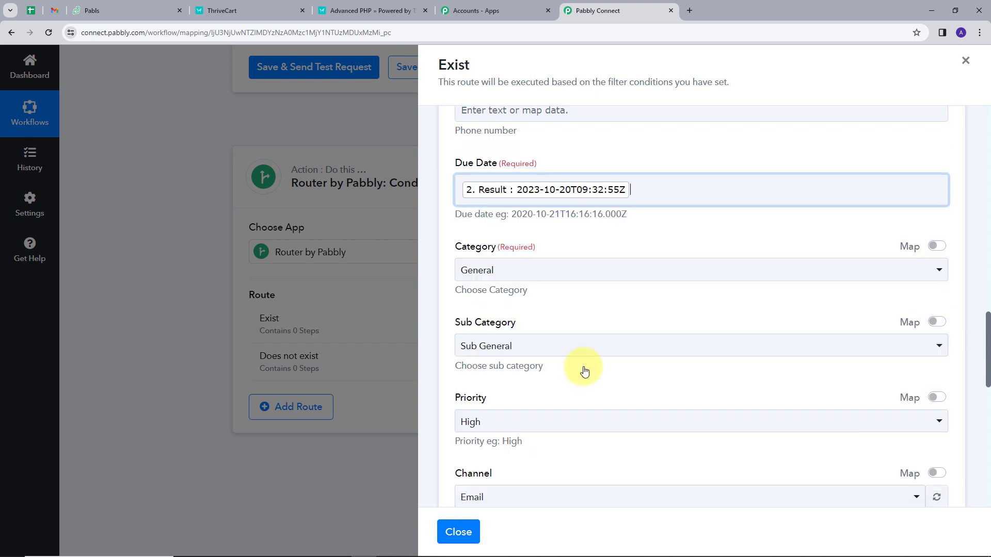
left_click(627, 142)
Assign the ticket to a different agent
scroll(638, 231, "down", 2)
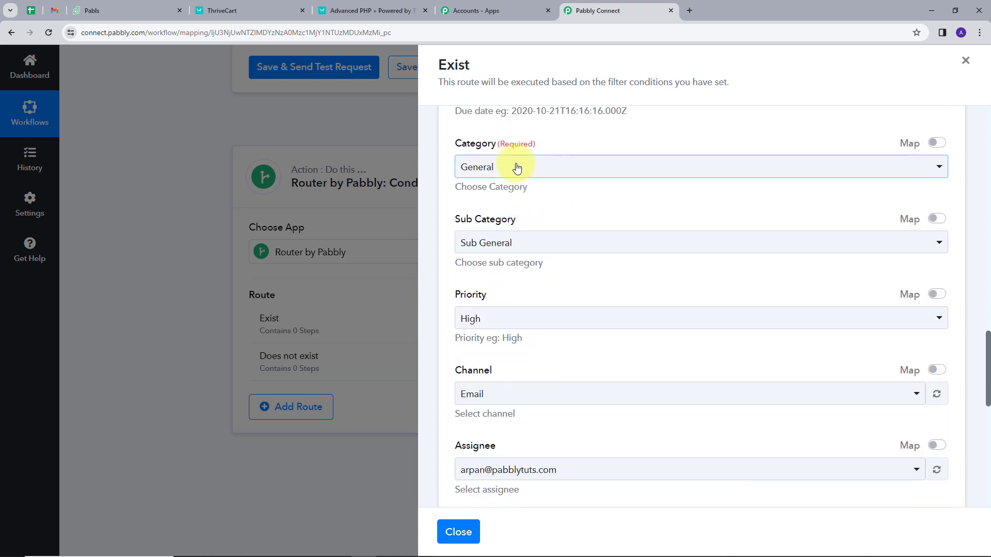
scroll(599, 319, "down", 3)
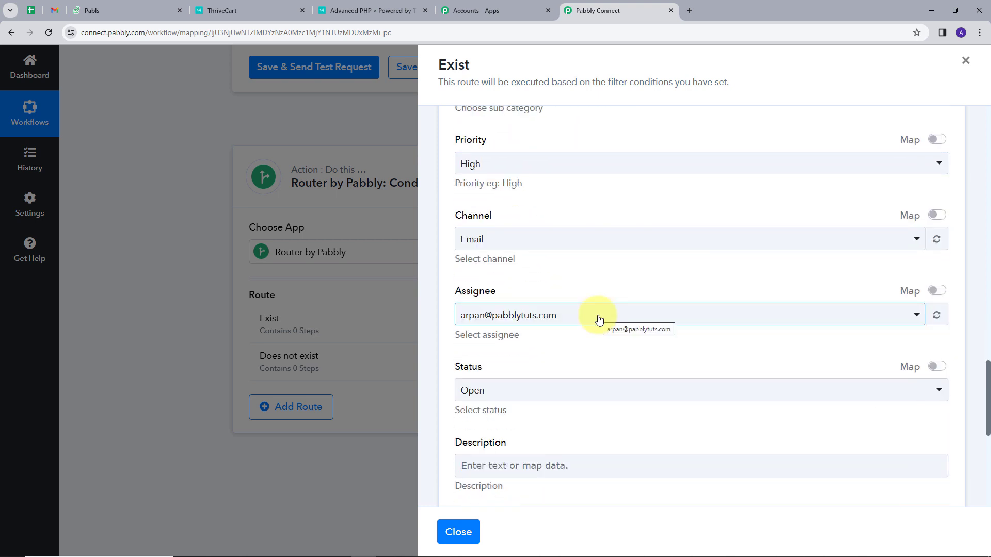
left_click(599, 319)
left_click(538, 400)
scroll(551, 362, "down", 2)
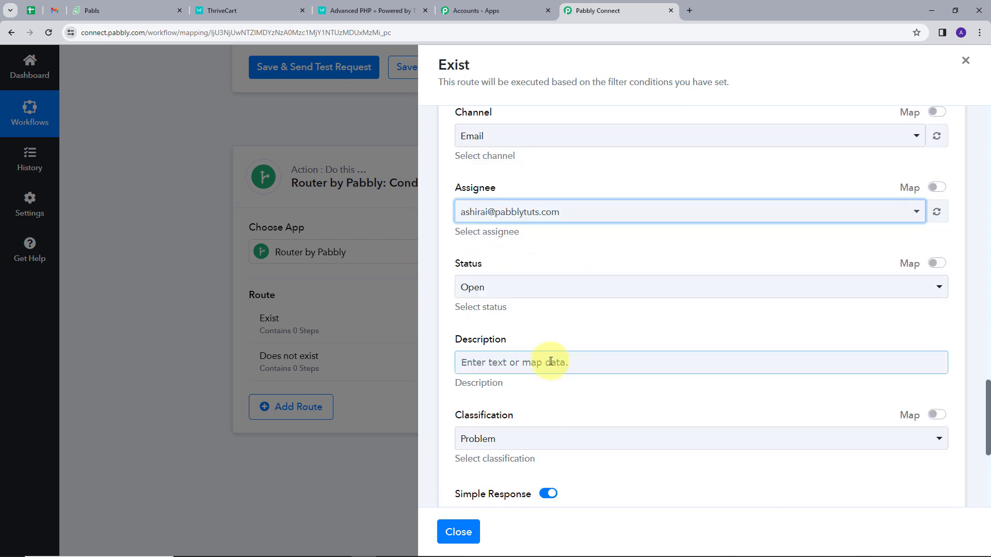
Write a ticket Description that includes the mapped Customer Name
left_click(551, 362)
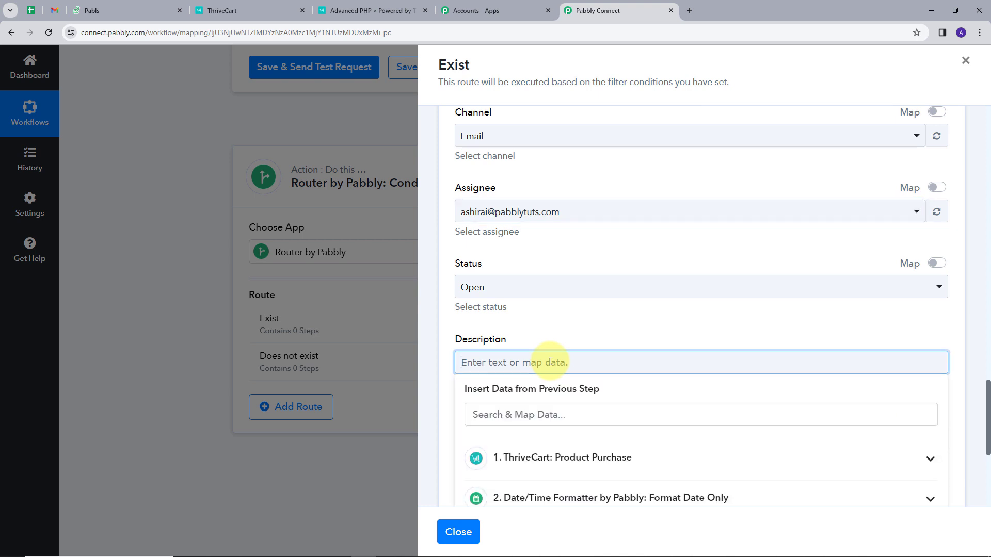
type("Hello")
scroll(643, 395, "down", 1)
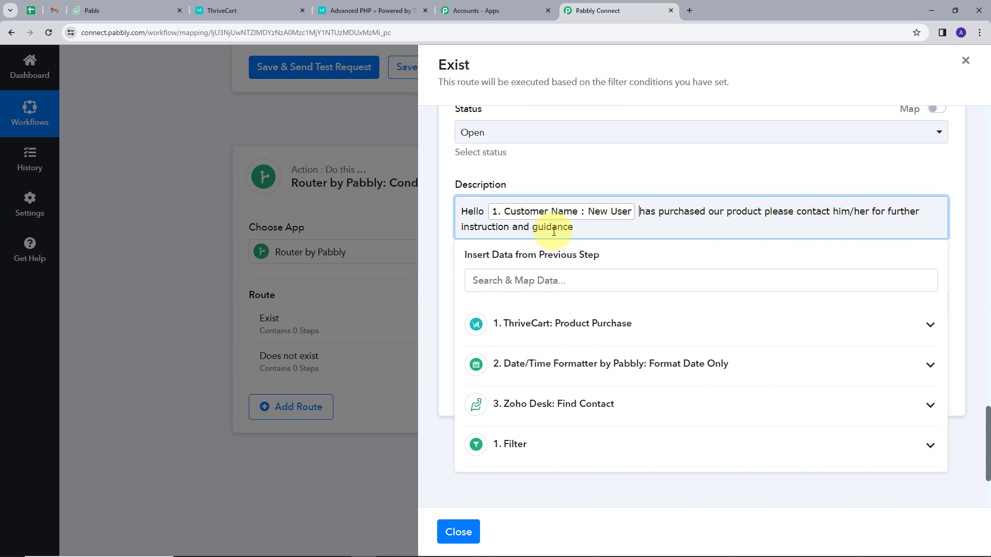
left_click(577, 173)
scroll(573, 171, "down", 2)
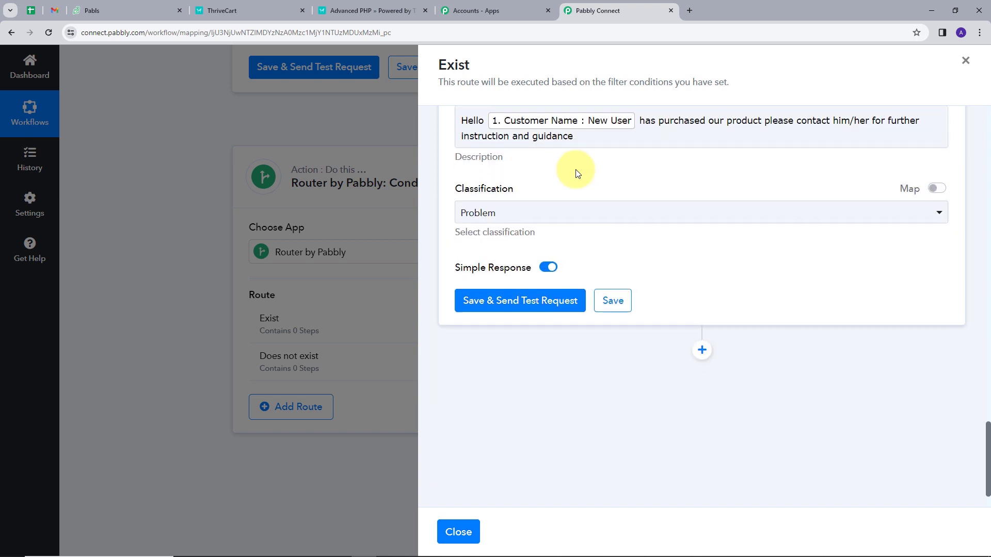
Set the ticket Classification to Request
left_click(523, 202)
left_click(507, 262)
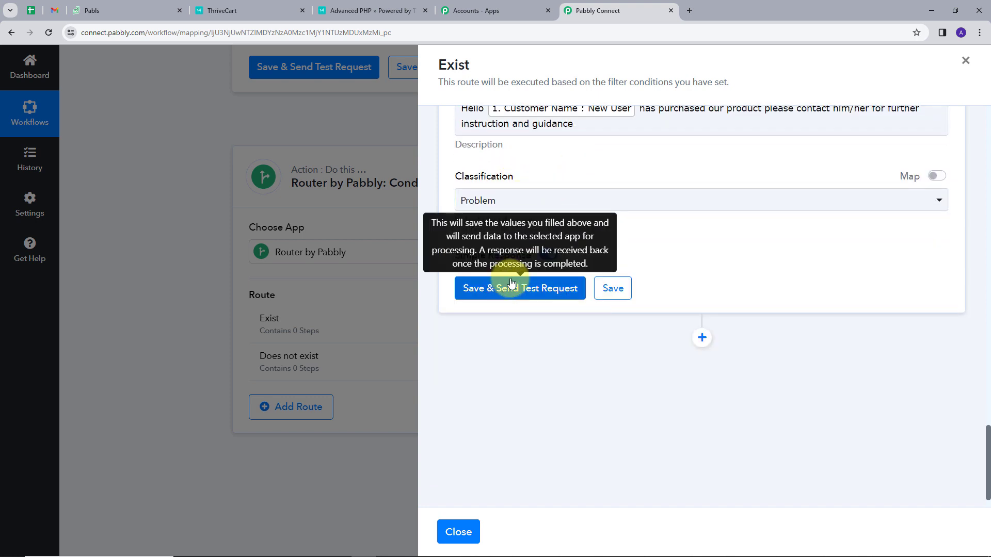
left_click(525, 197)
left_click(488, 283)
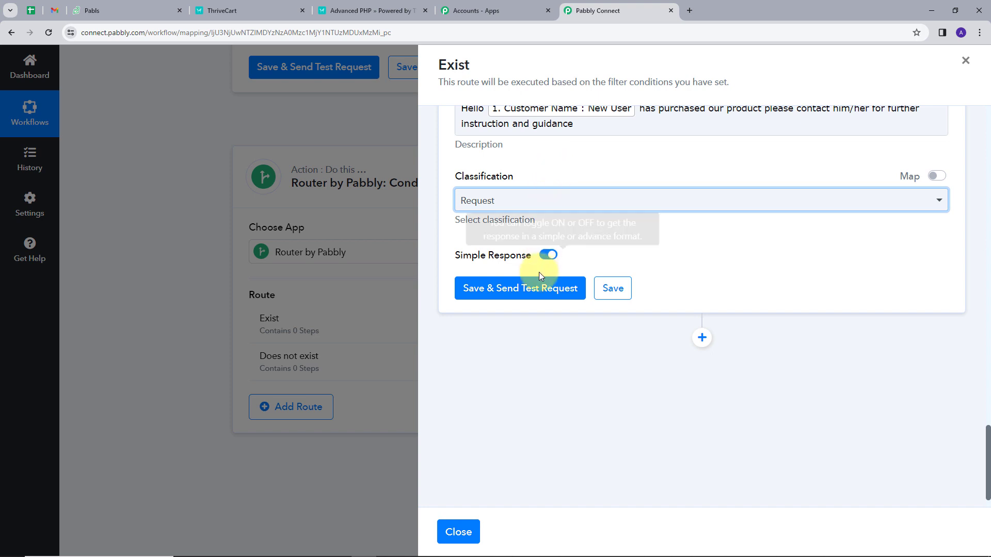
Send a test ticket, then view Zoho Desk's All Tickets list
left_click(522, 289)
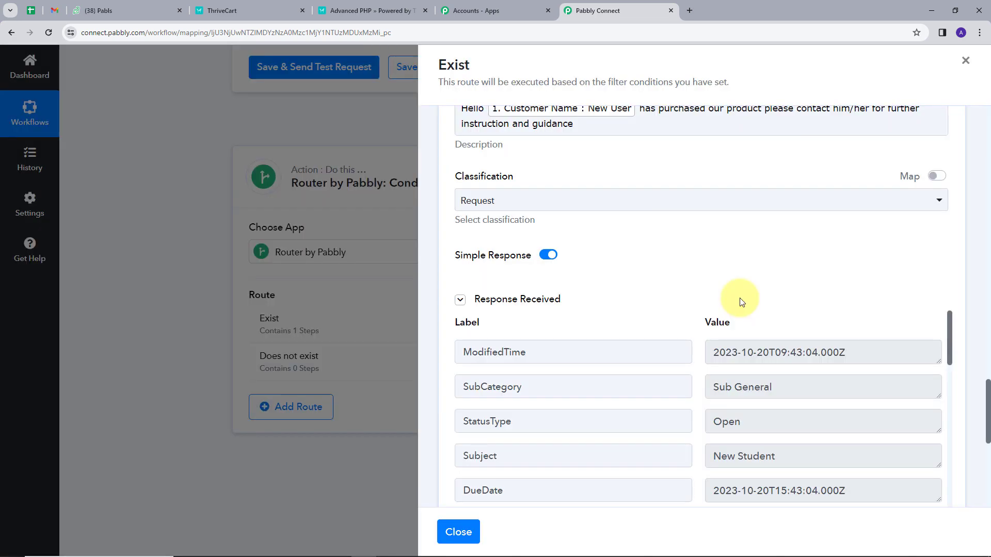
scroll(762, 356, "down", 2)
scroll(761, 356, "down", 2)
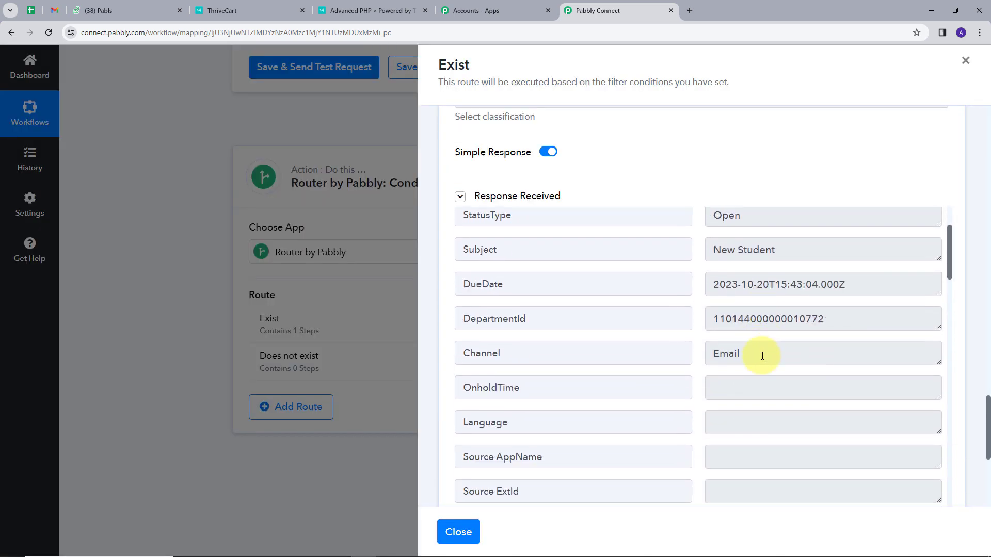
scroll(762, 351, "up", 2)
scroll(757, 231, "up", 2)
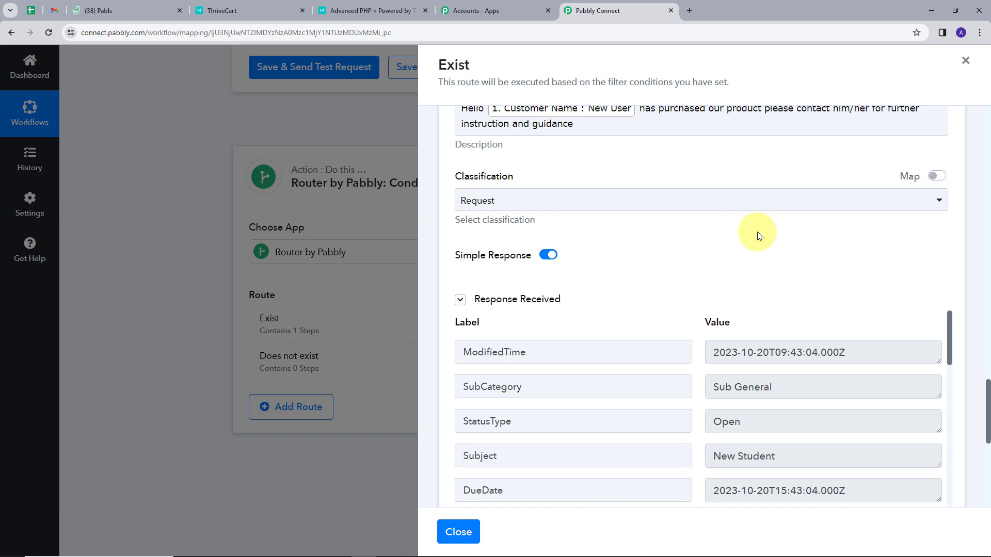
left_click(104, 9)
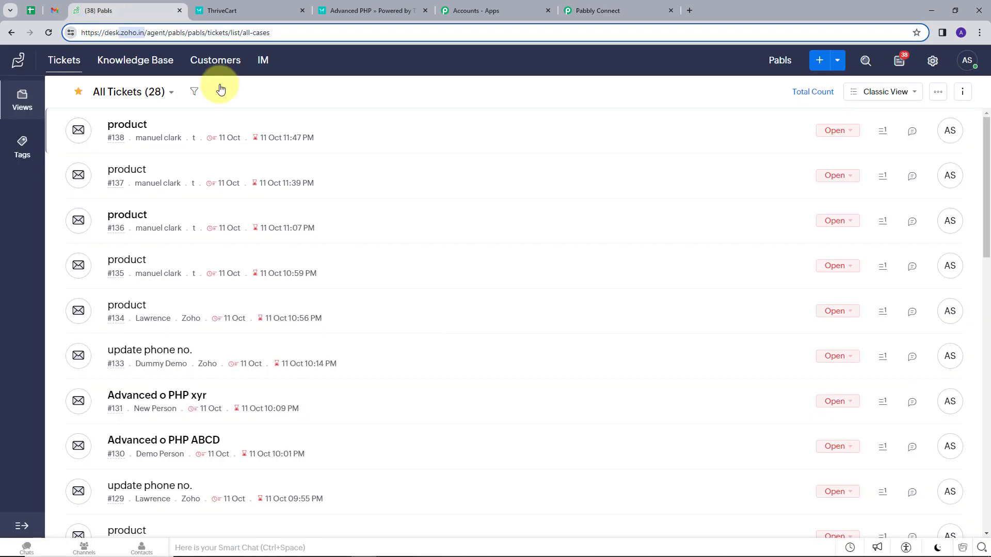
Refresh Zoho Desk tickets, open the New Student ticket #141, then return to Pabbly Connect
left_click(48, 34)
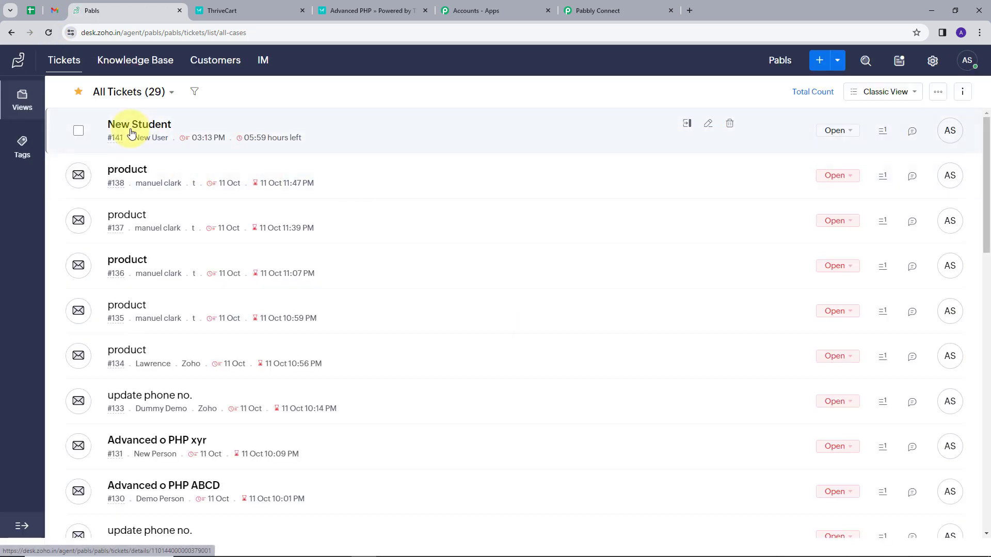
left_click(144, 128)
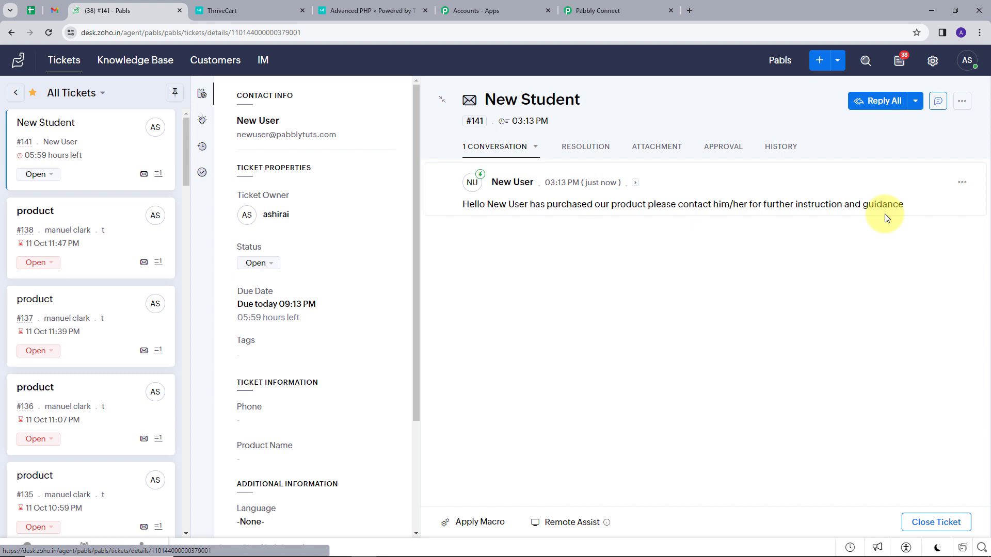
left_click(606, 11)
Filter the Does not exist route on 3. Data 0 Id with type Does not exist and test it
scroll(485, 281, "up", 10)
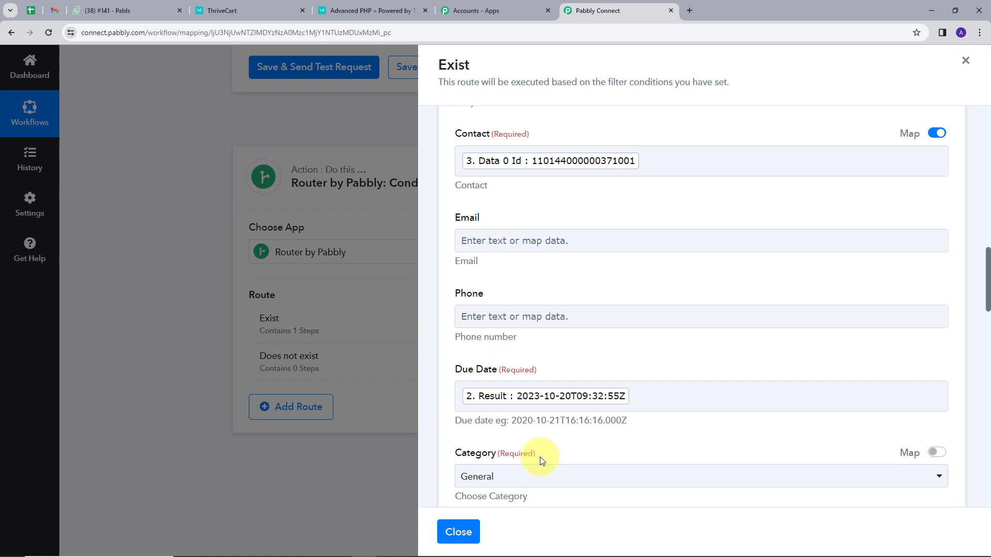
left_click(472, 537)
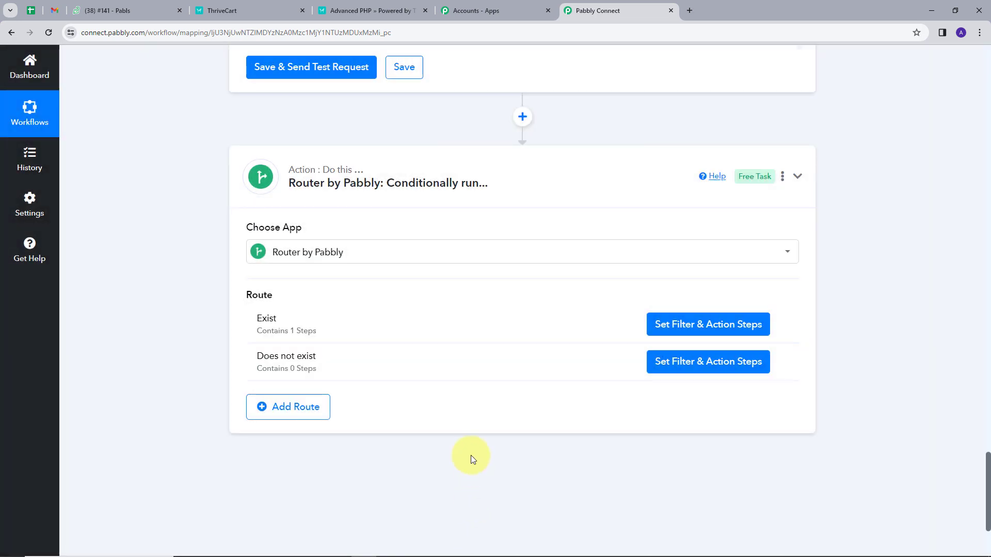
left_click(695, 364)
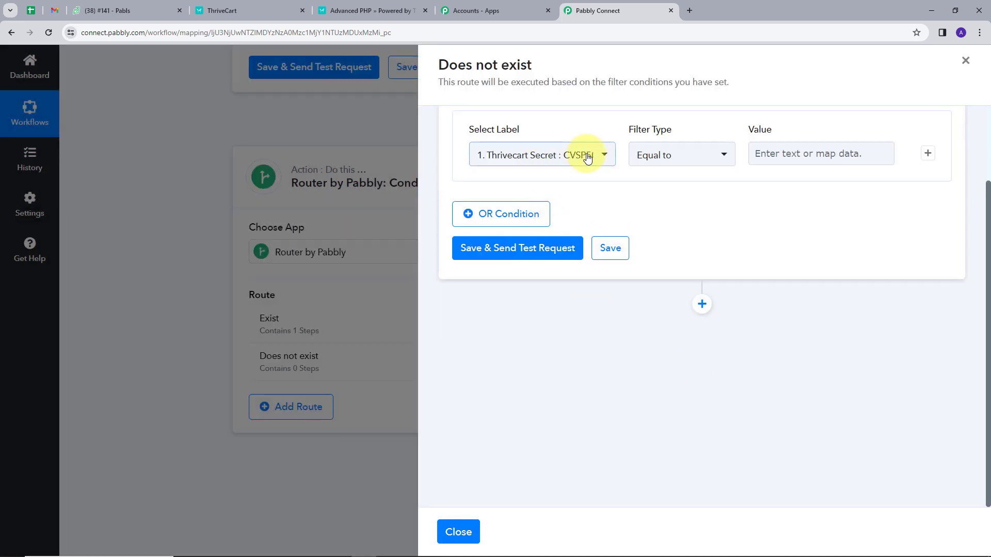
left_click(601, 155)
left_click(588, 217)
scroll(586, 291, "down", 4)
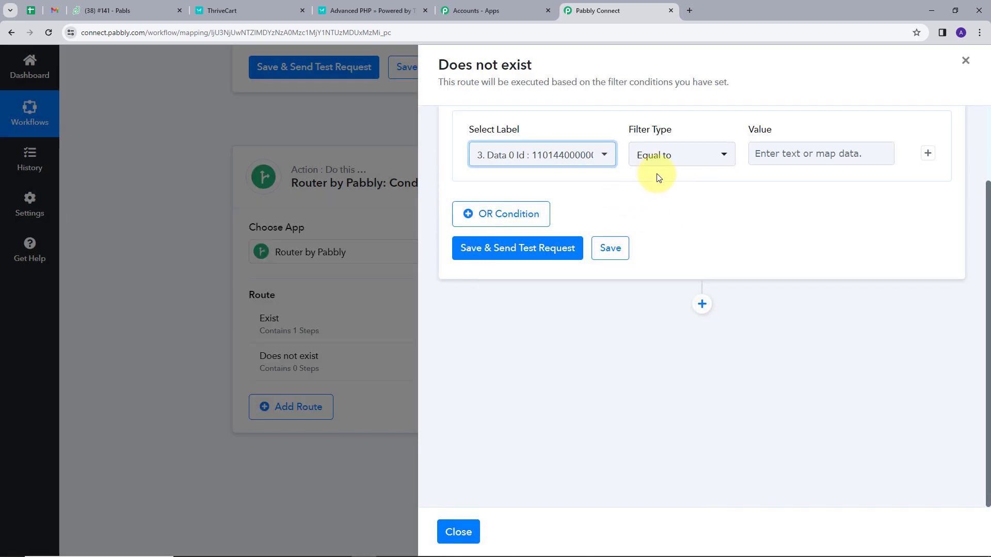
left_click(690, 155)
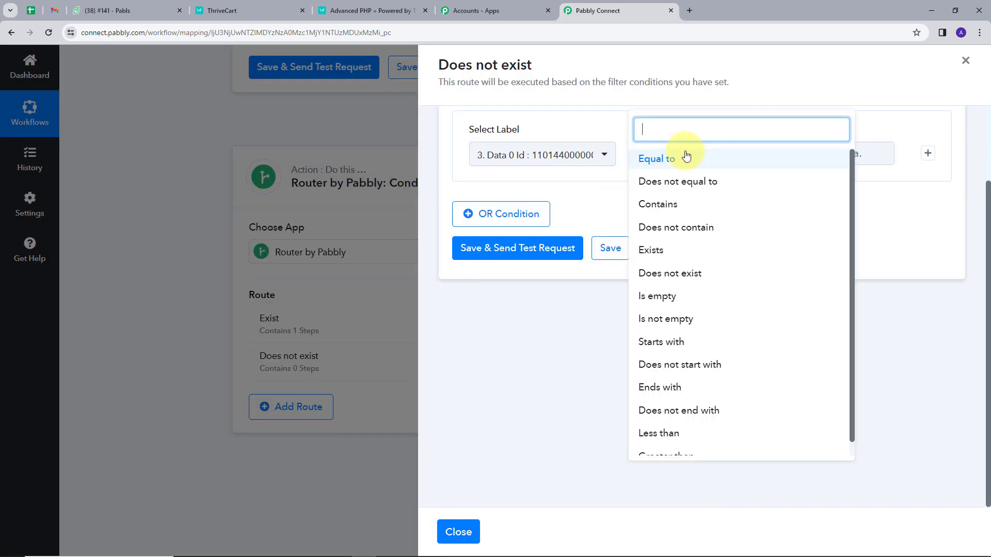
left_click(689, 273)
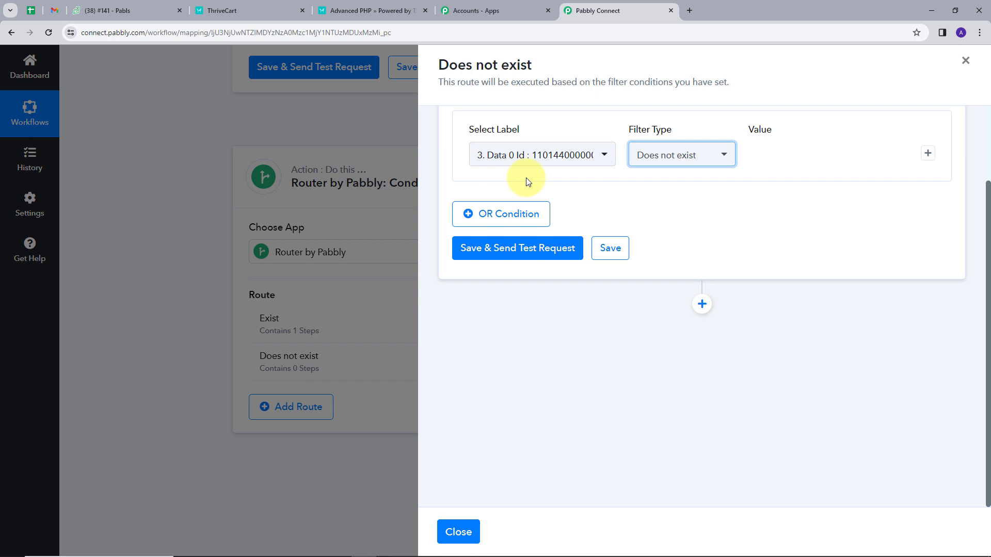
left_click(523, 252)
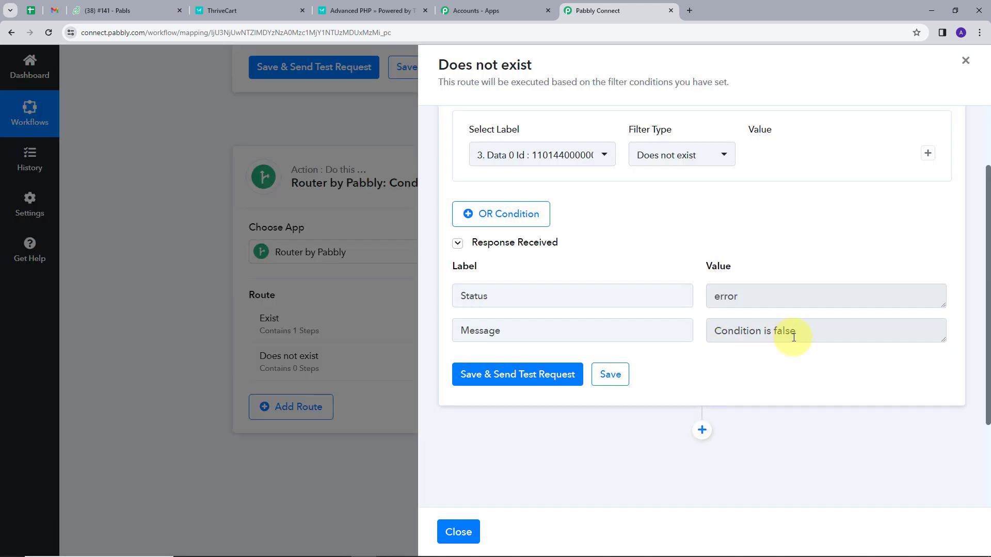
scroll(613, 213, "down", 1)
scroll(571, 188, "up", 1)
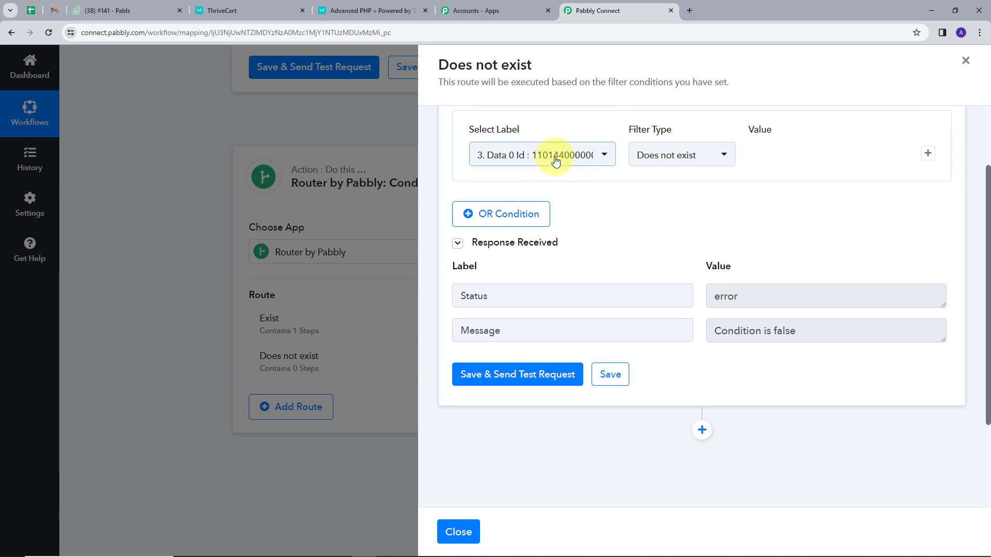
scroll(666, 209, "down", 3)
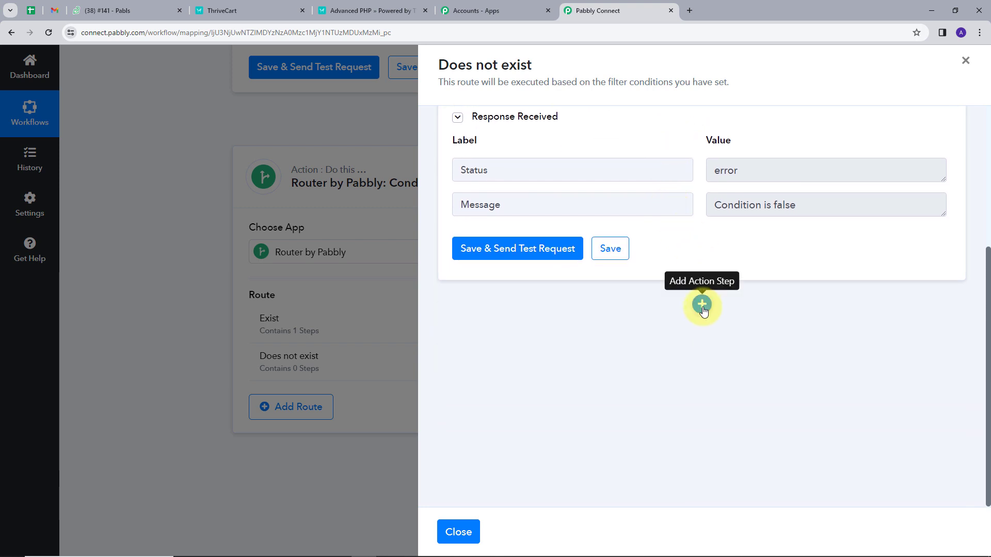
Add a Zoho Desk Create Contact action to the Does not exist route using Zoho Desk #5
left_click(702, 305)
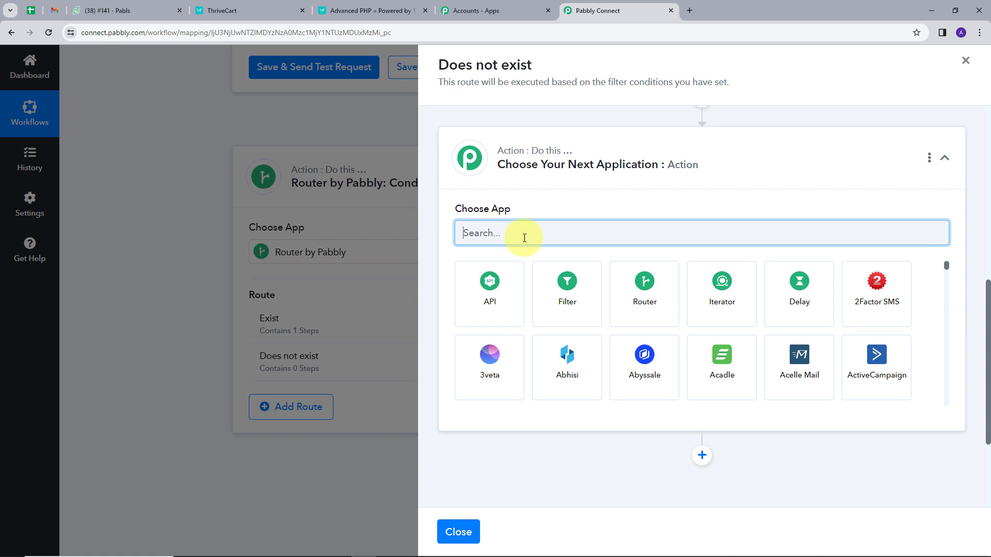
type("zoho")
left_click(489, 368)
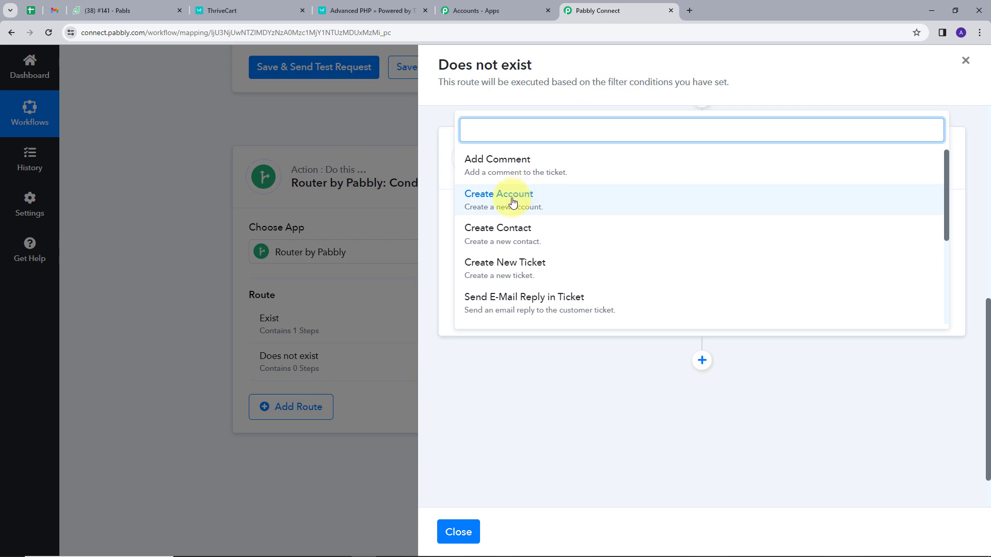
left_click(484, 229)
scroll(552, 218, "up", 5)
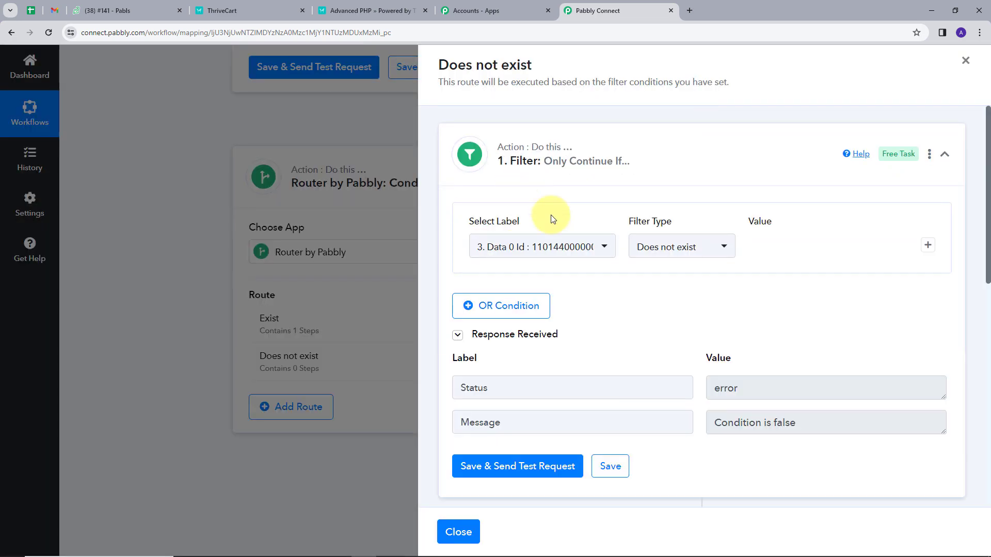
scroll(646, 274, "down", 8)
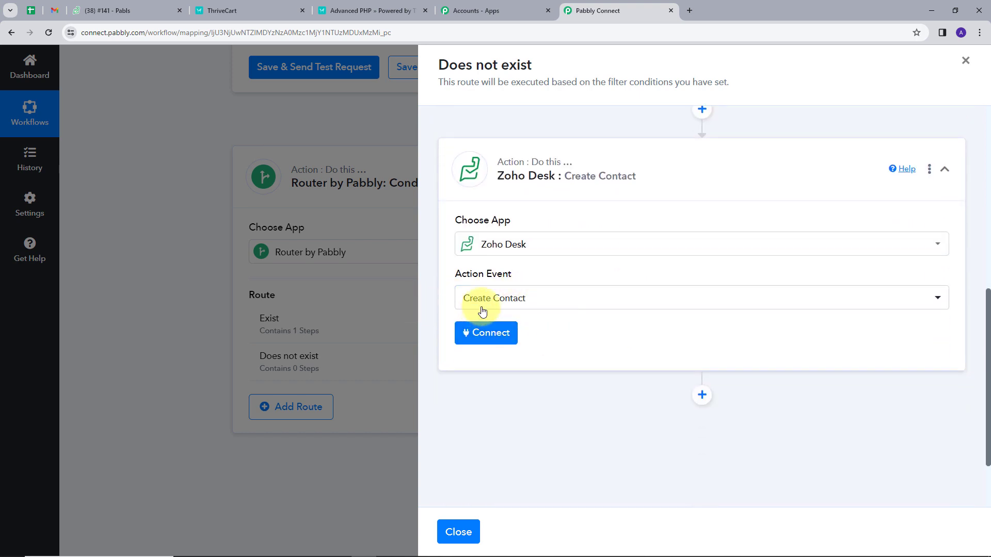
left_click(488, 334)
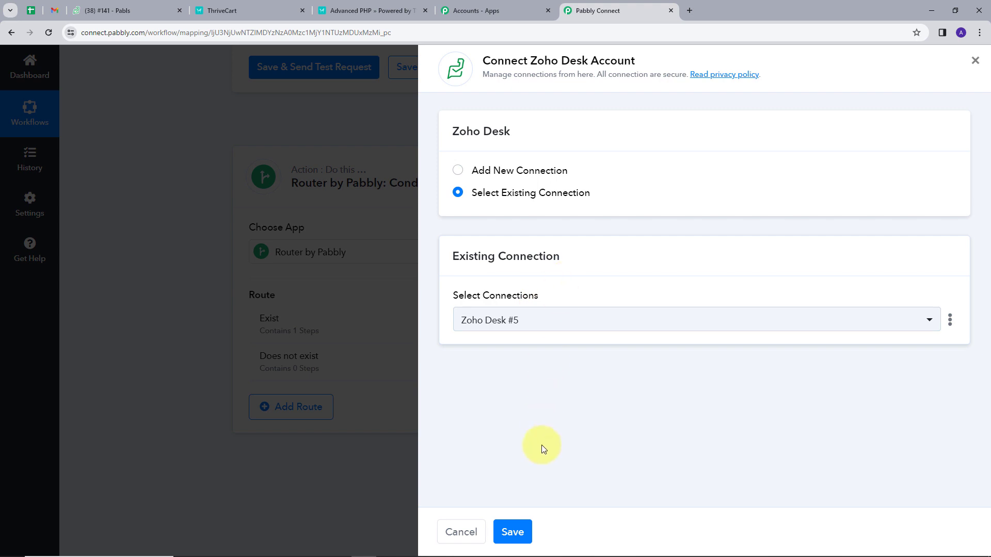
left_click(512, 532)
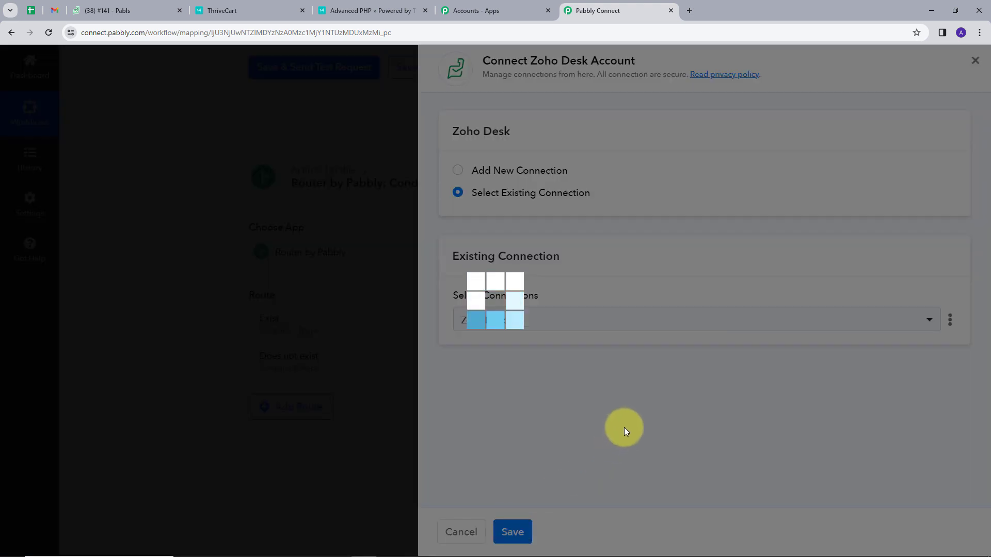
Map the ThriveCart customer's first name into the contact's First Name
scroll(585, 352, "down", 3)
scroll(586, 352, "down", 2)
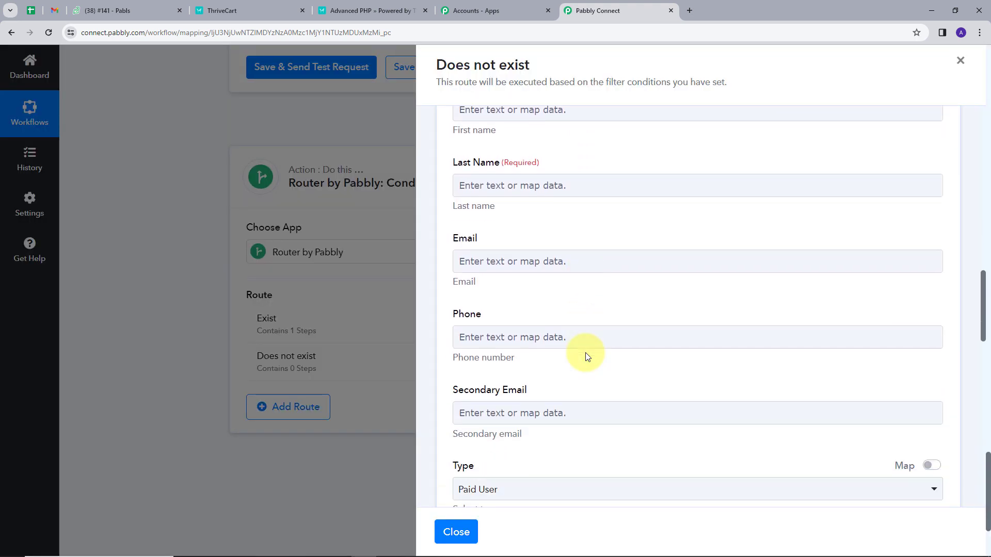
scroll(585, 352, "up", 3)
scroll(582, 322, "up", 1)
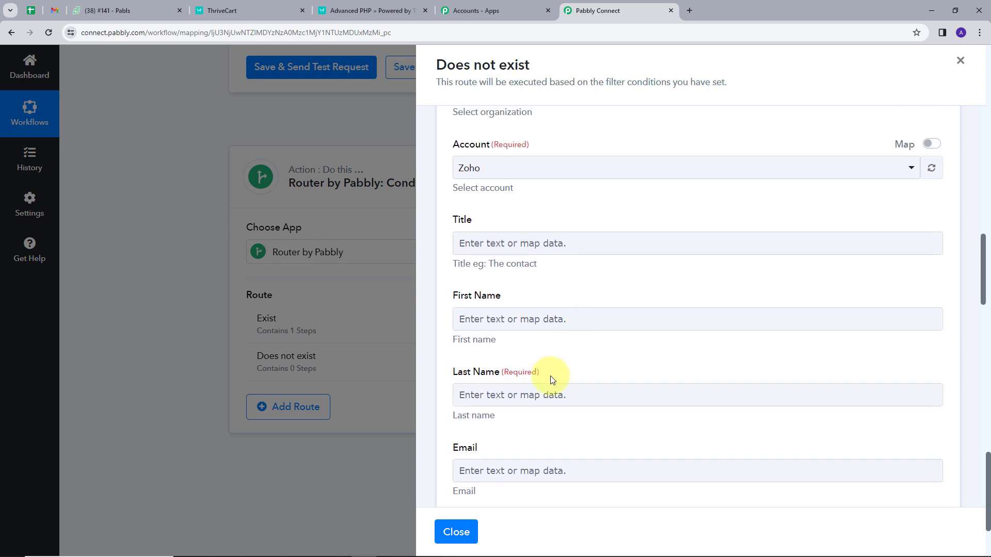
left_click(507, 322)
scroll(513, 321, "up", 1)
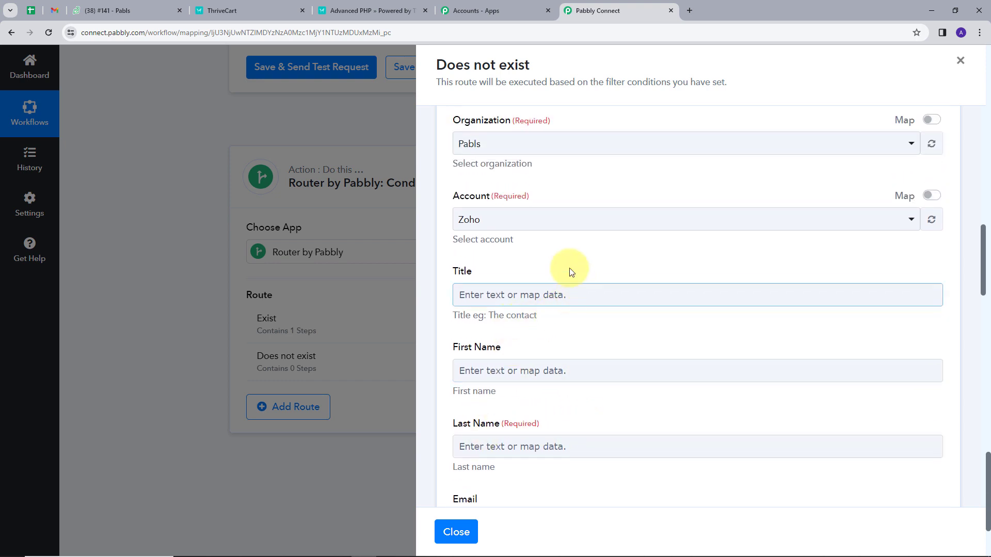
left_click(513, 371)
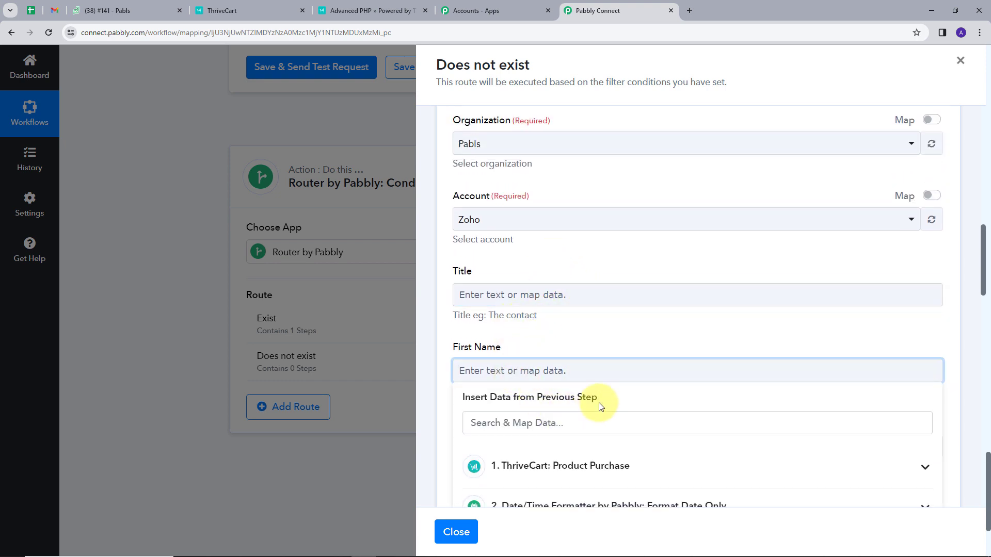
scroll(600, 406, "down", 1)
left_click(608, 417)
left_click(516, 300)
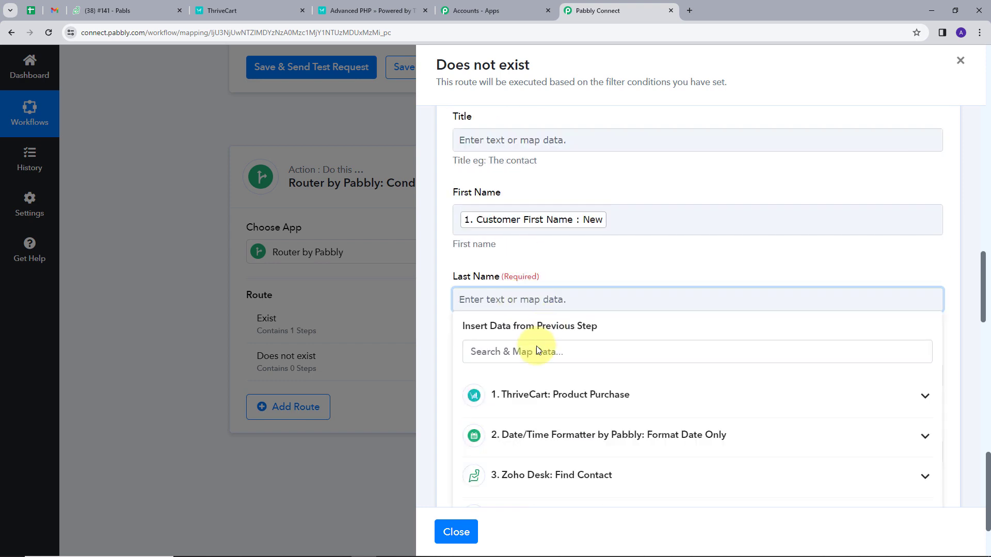
Map the customer's last name and email into Last Name and Email
left_click(540, 228)
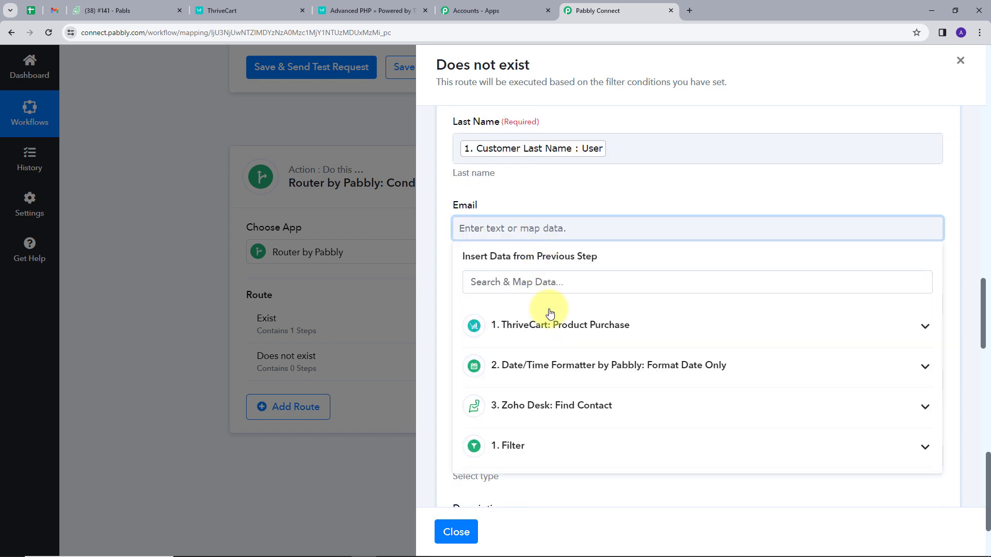
left_click(555, 324)
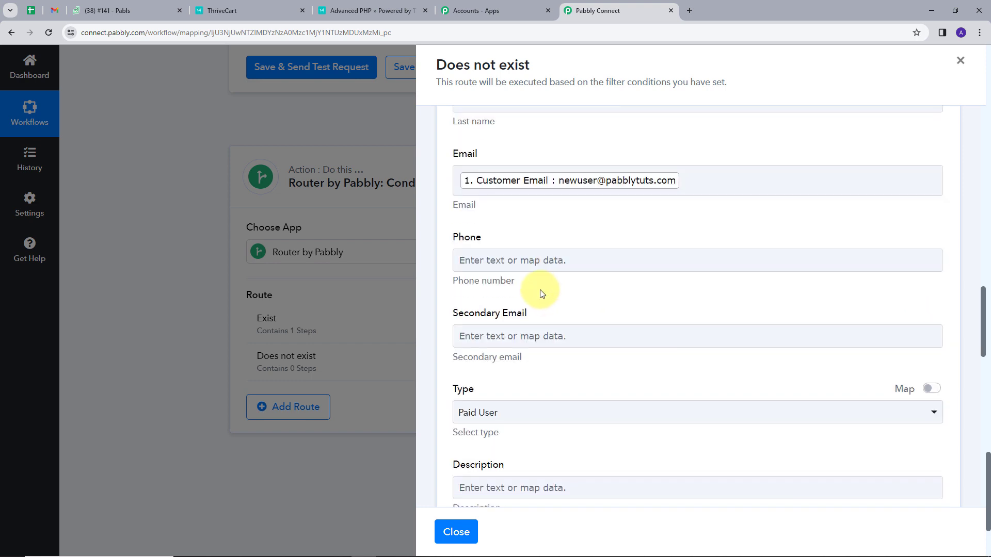
left_click(551, 259)
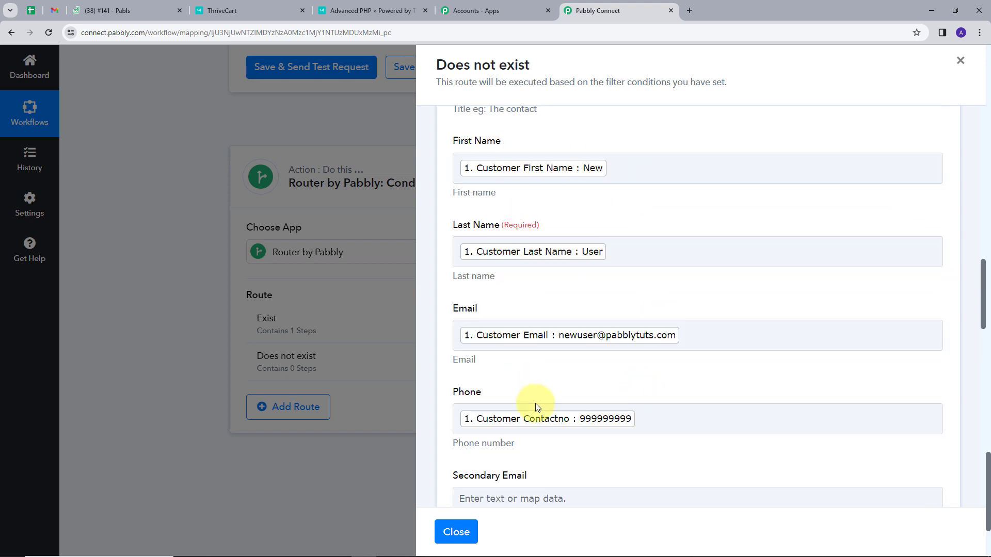
scroll(626, 367, "down", 2)
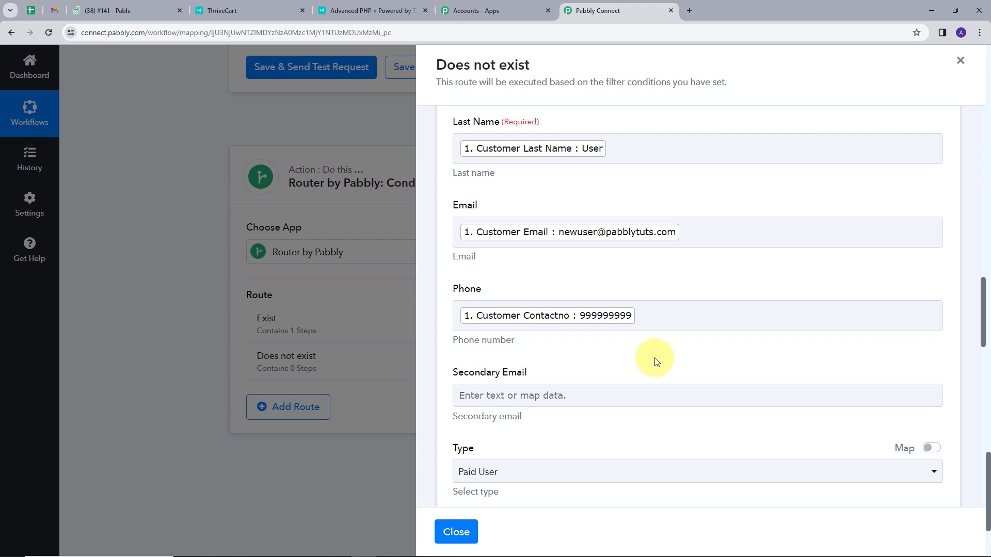
scroll(664, 270, "down", 15)
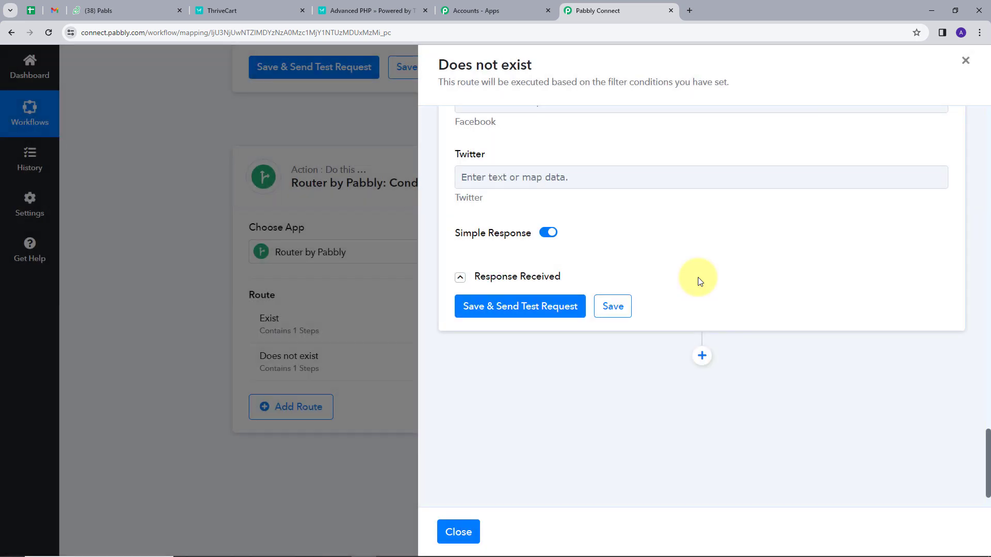
scroll(697, 280, "down", 1)
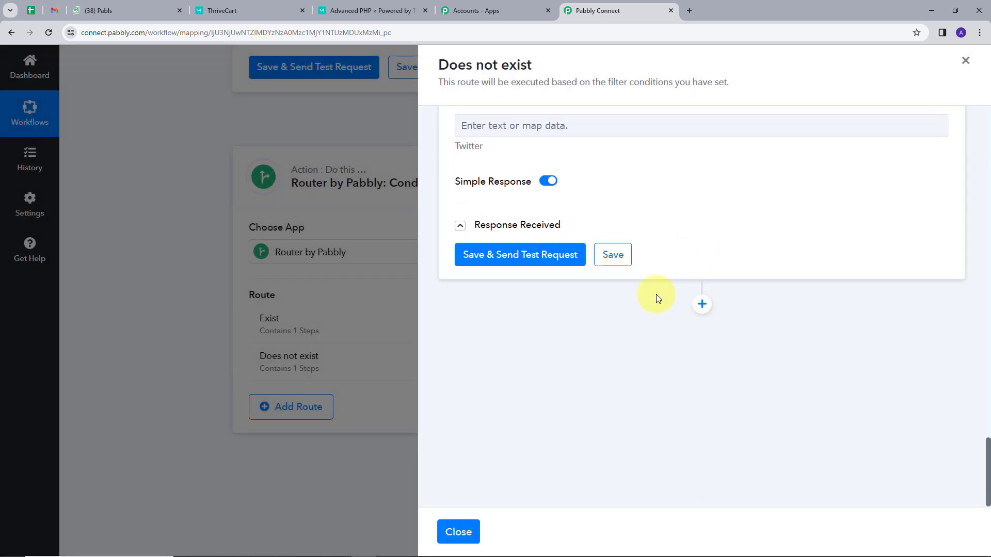
Add a Zoho Desk Create New Ticket step after Create Contact, connected to Zoho Desk #5
left_click(702, 305)
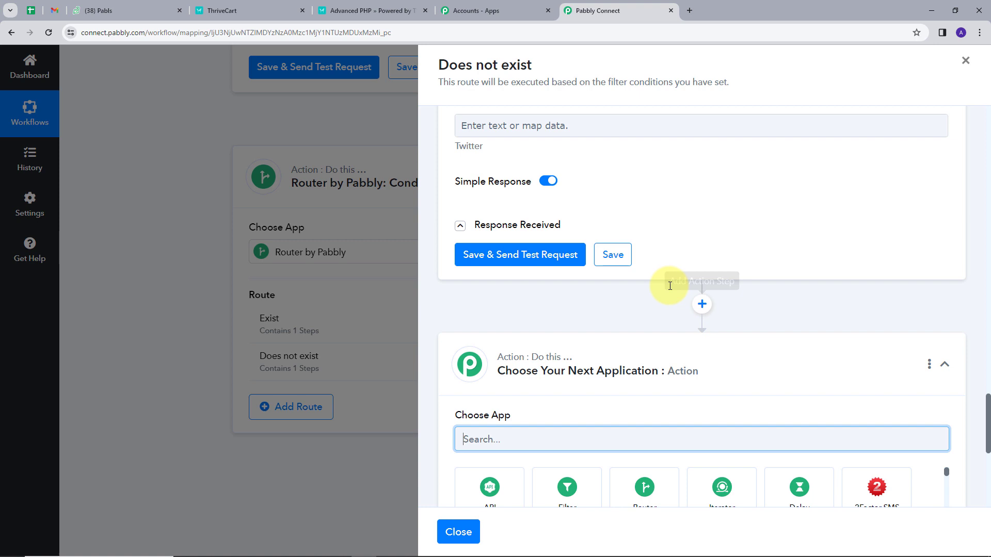
scroll(620, 287, "down", 2)
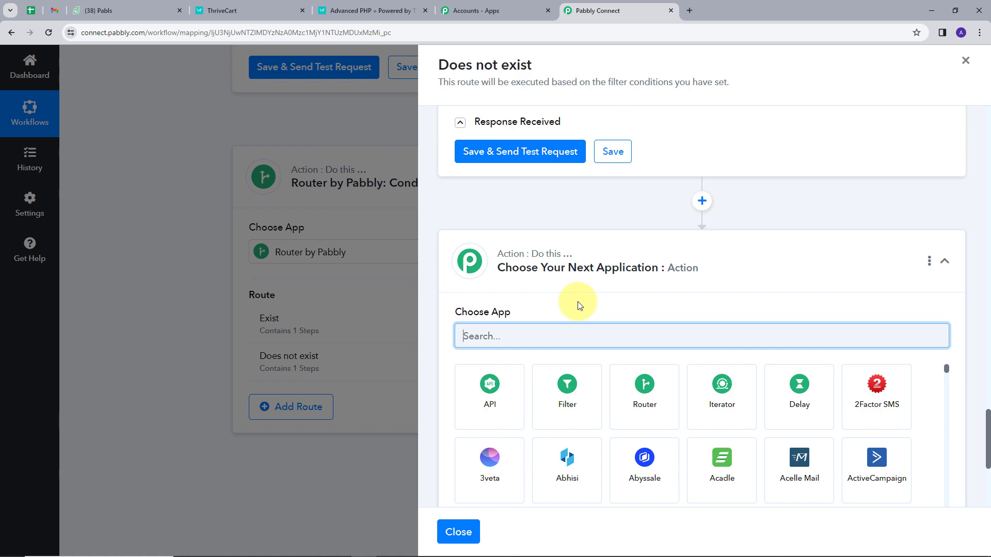
type("zoh")
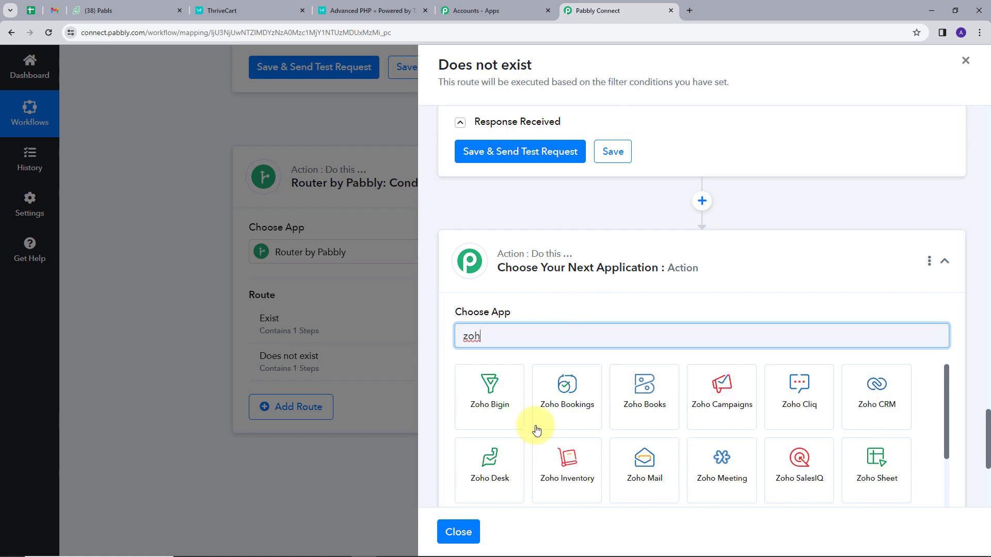
left_click(509, 477)
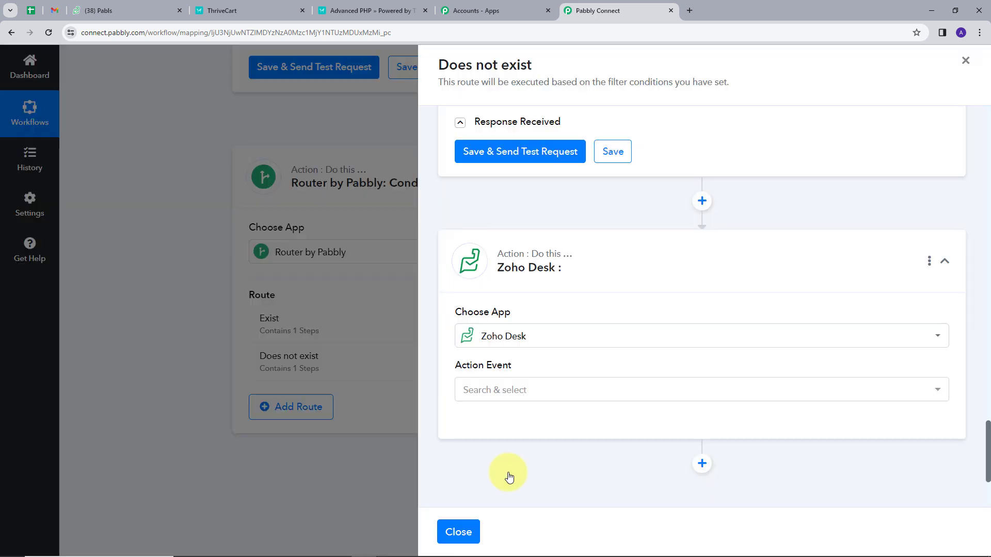
left_click(537, 390)
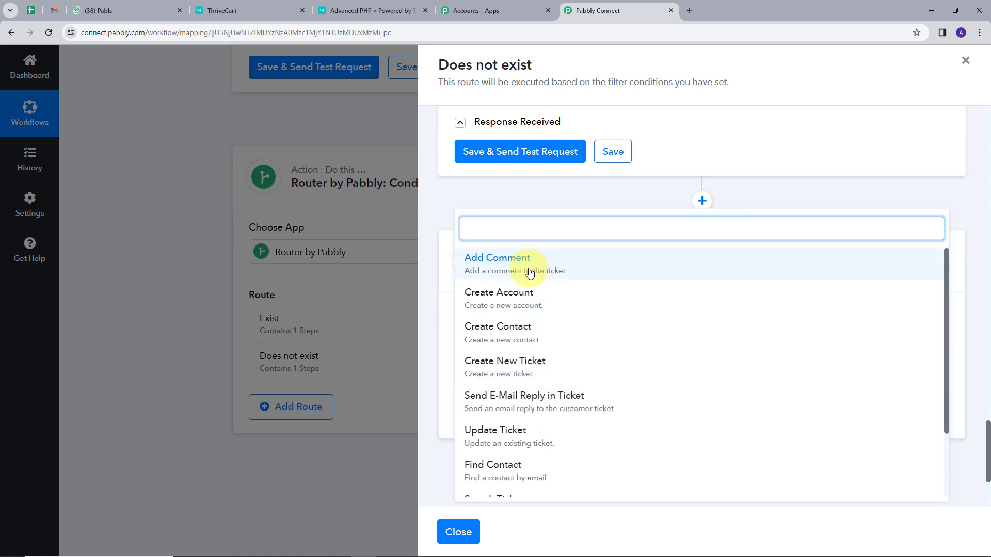
left_click(523, 365)
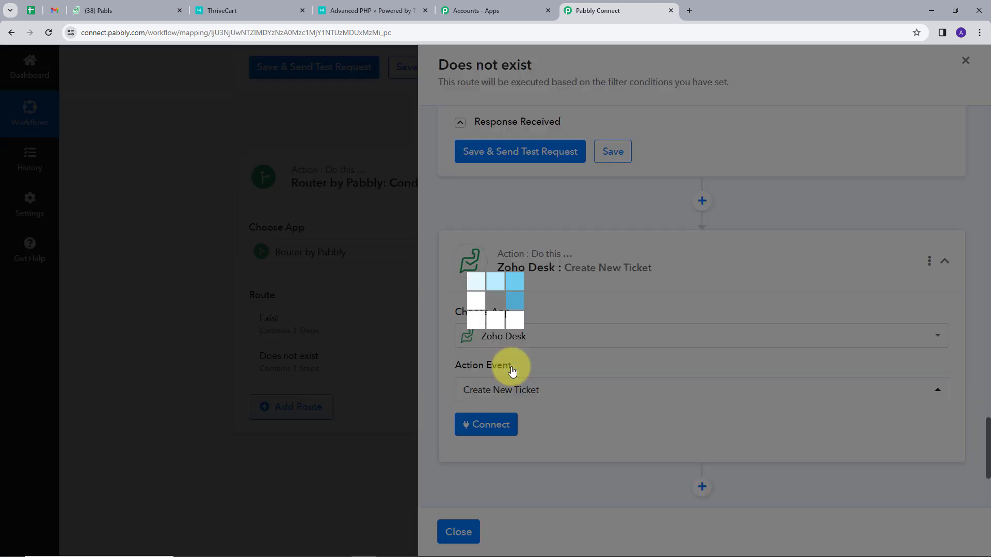
left_click(490, 424)
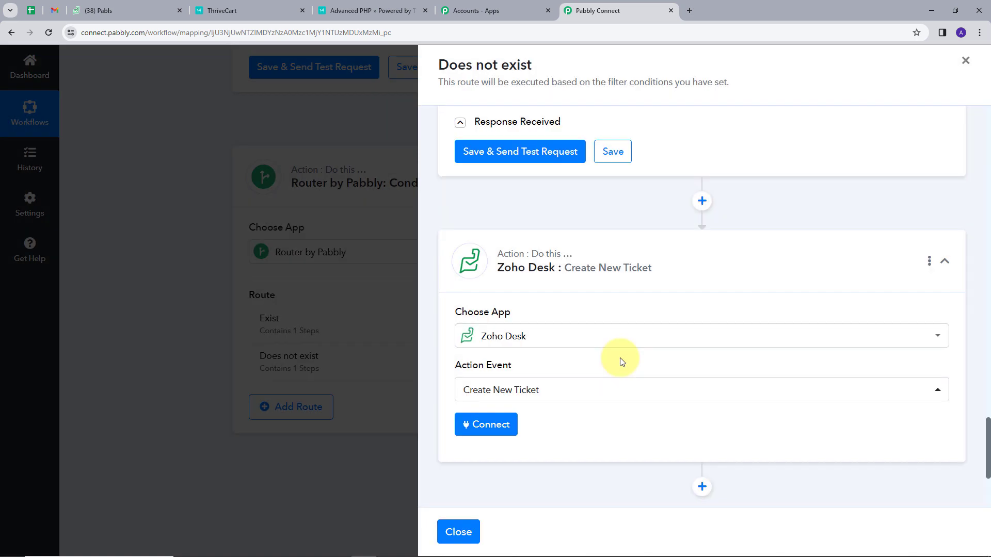
left_click(511, 531)
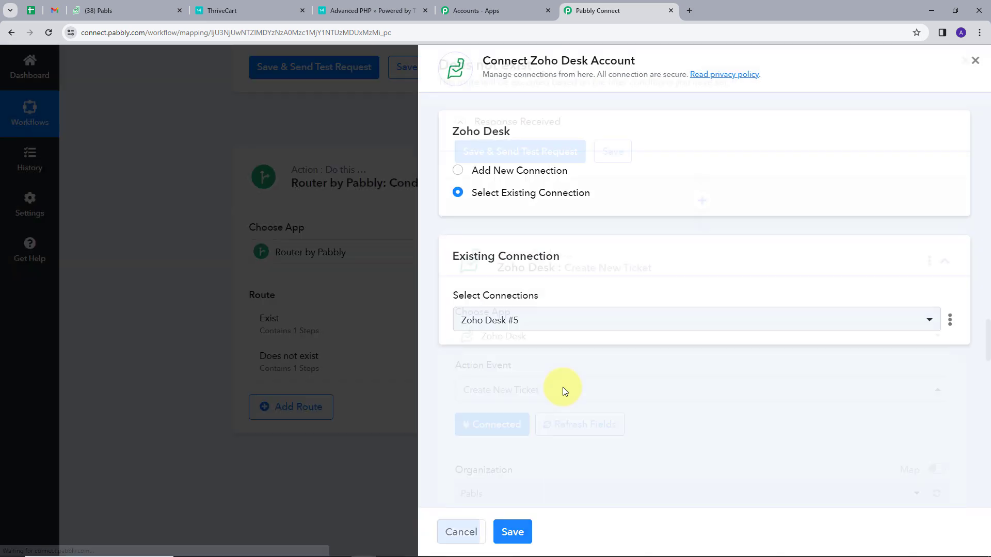
scroll(562, 388, "down", 6)
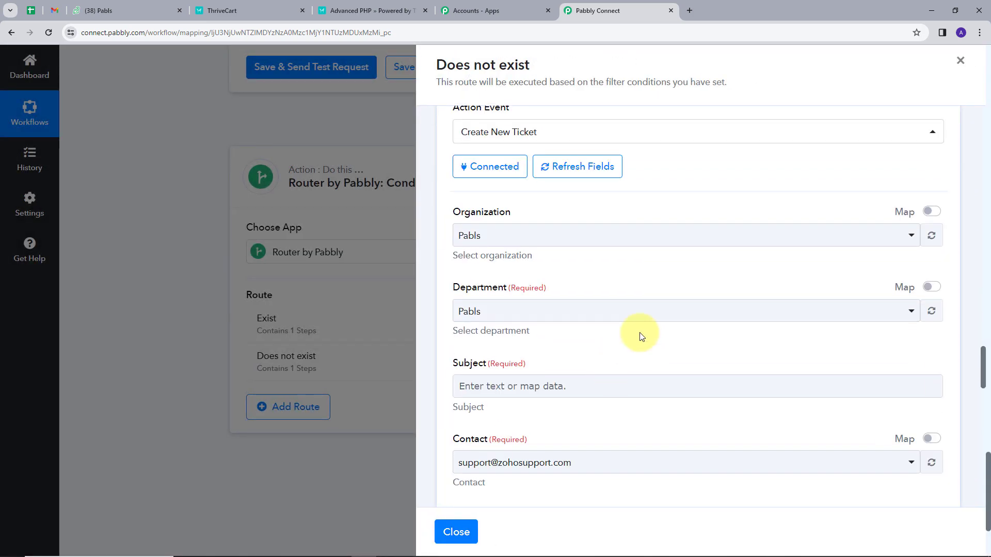
Enter the subject 'New Student' and map the Contact field to Data 0 Id
left_click(563, 336)
type("New ")
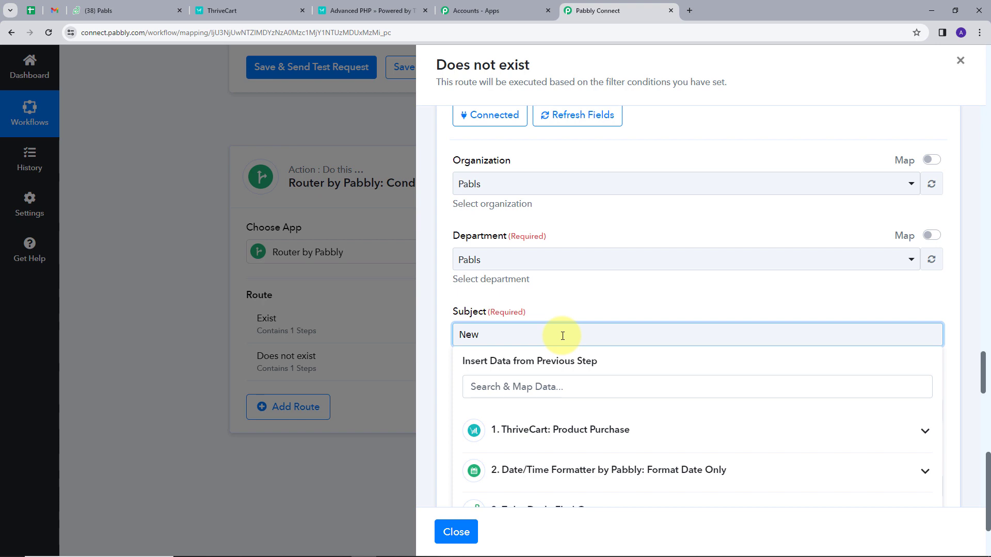
type("Student")
scroll(589, 265, "down", 3)
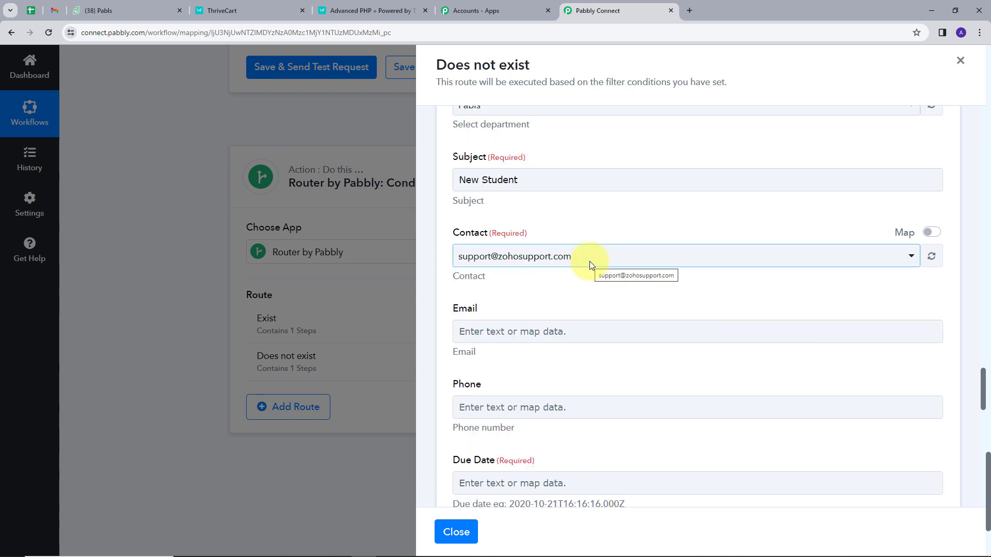
left_click(929, 232)
left_click(912, 438)
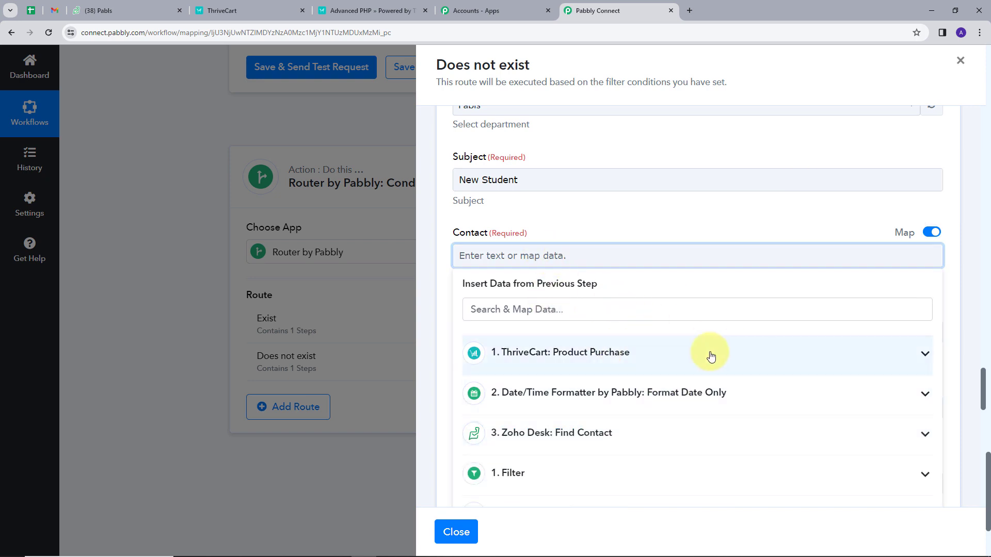
left_click(919, 351)
scroll(570, 376, "down", 3)
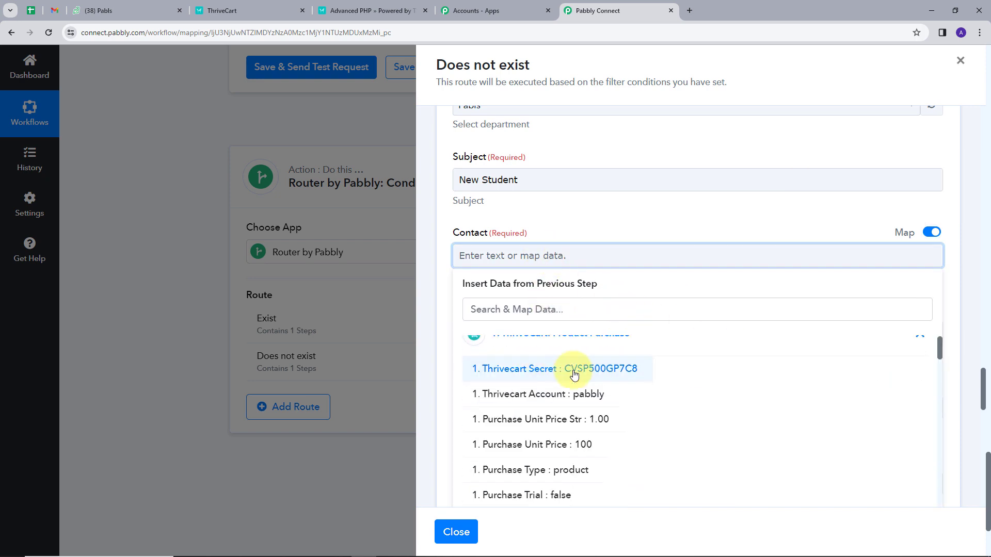
left_click(557, 308)
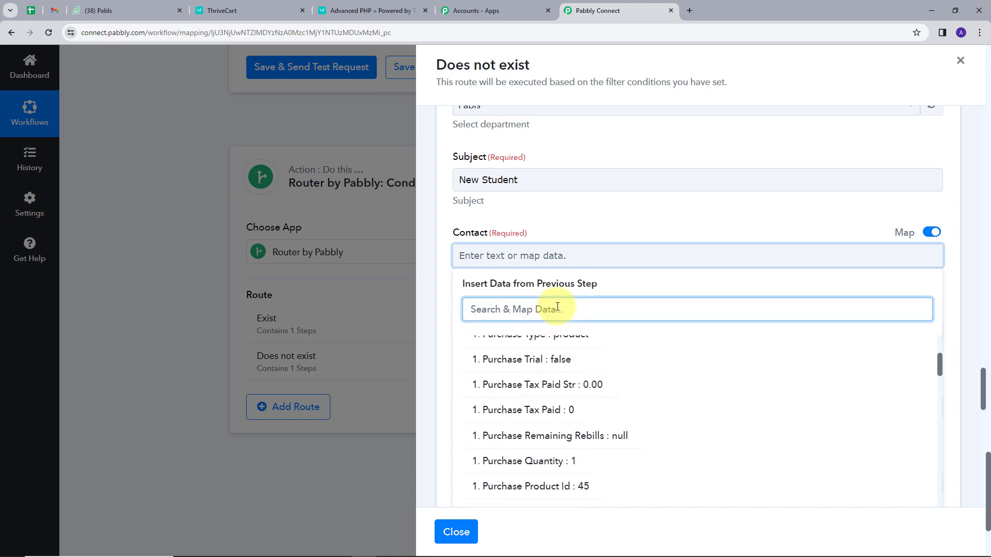
type("dat")
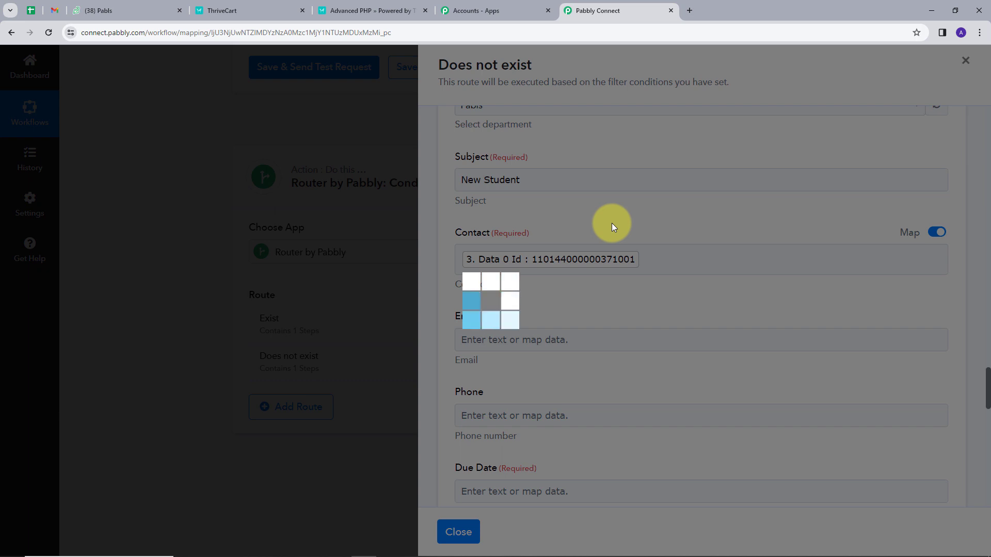
Map Due Date to the date formatter's Result and assign the ticket to the agent account
scroll(562, 249, "down", 4)
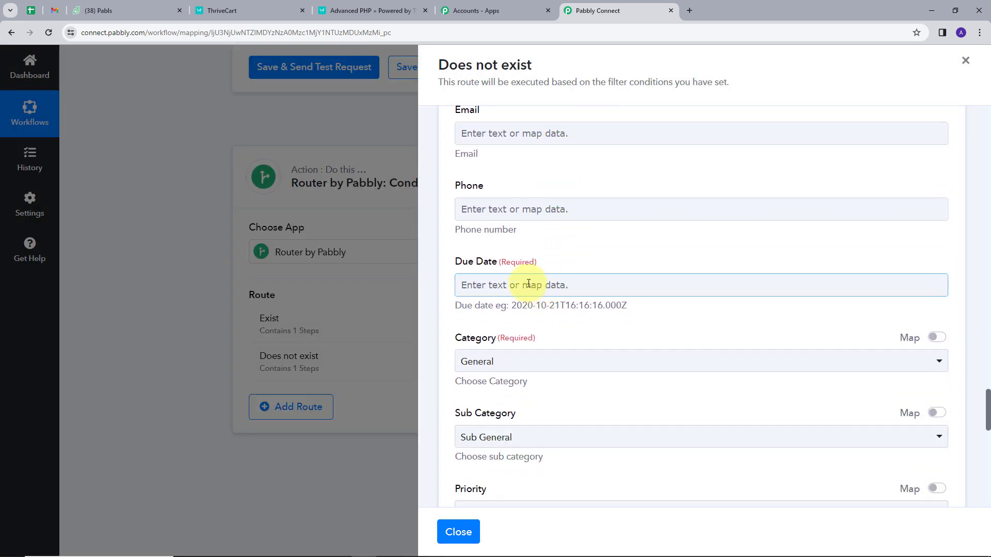
left_click(528, 284)
left_click(663, 416)
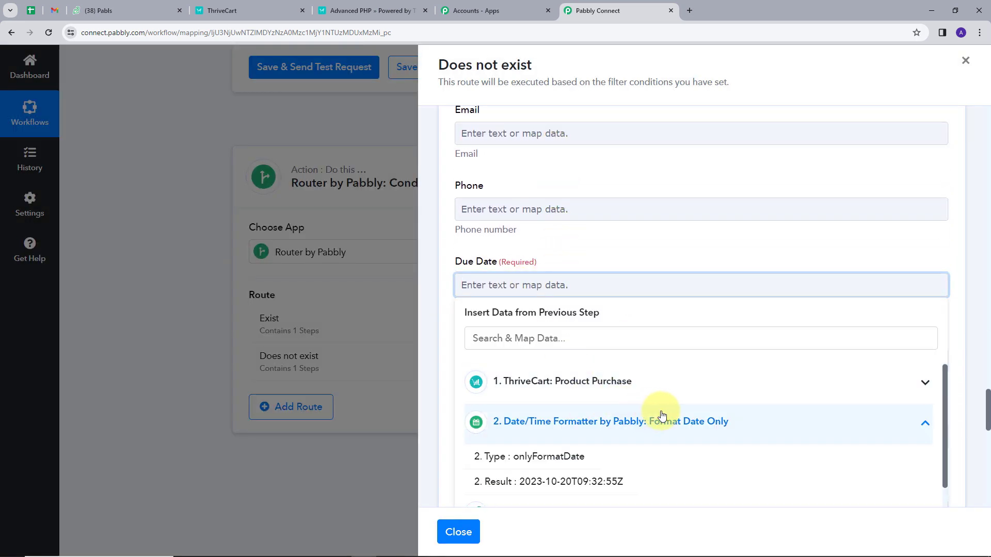
scroll(593, 408, "down", 1)
left_click(553, 430)
left_click(594, 260)
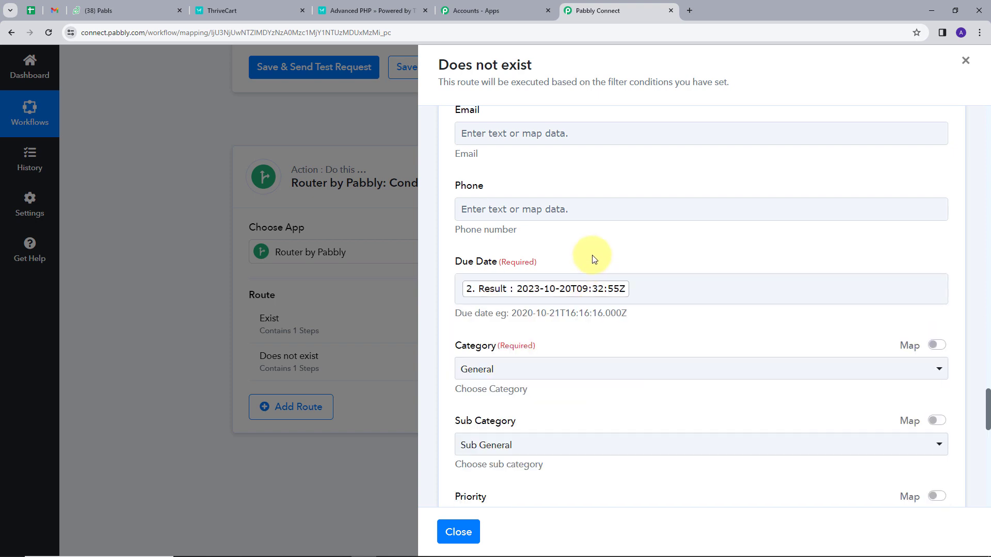
left_click(529, 299)
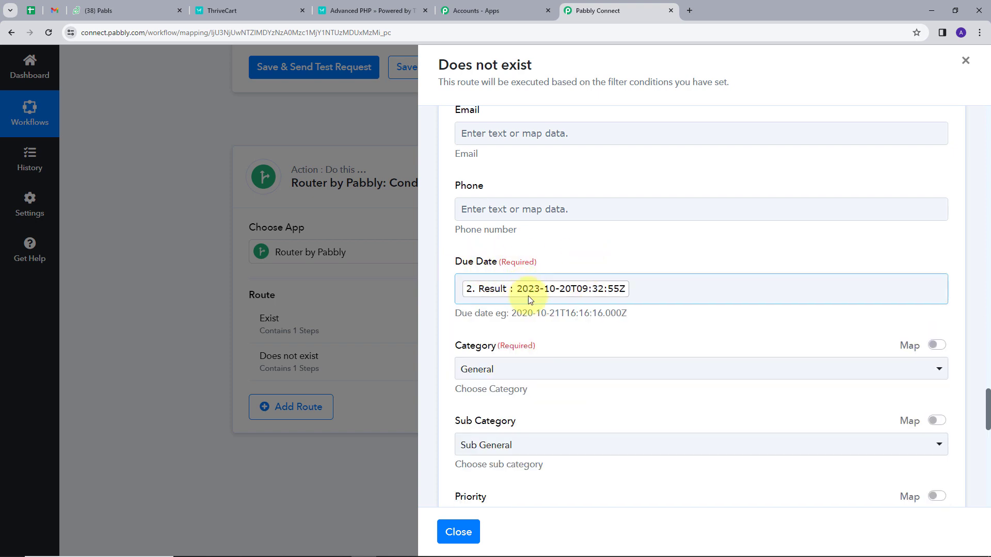
scroll(613, 298, "down", 6)
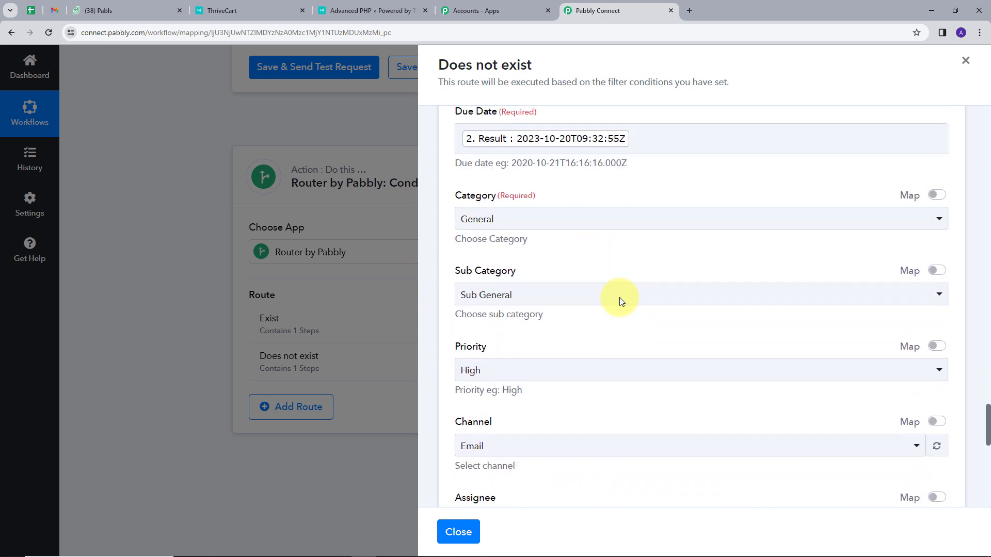
left_click(496, 362)
left_click(505, 453)
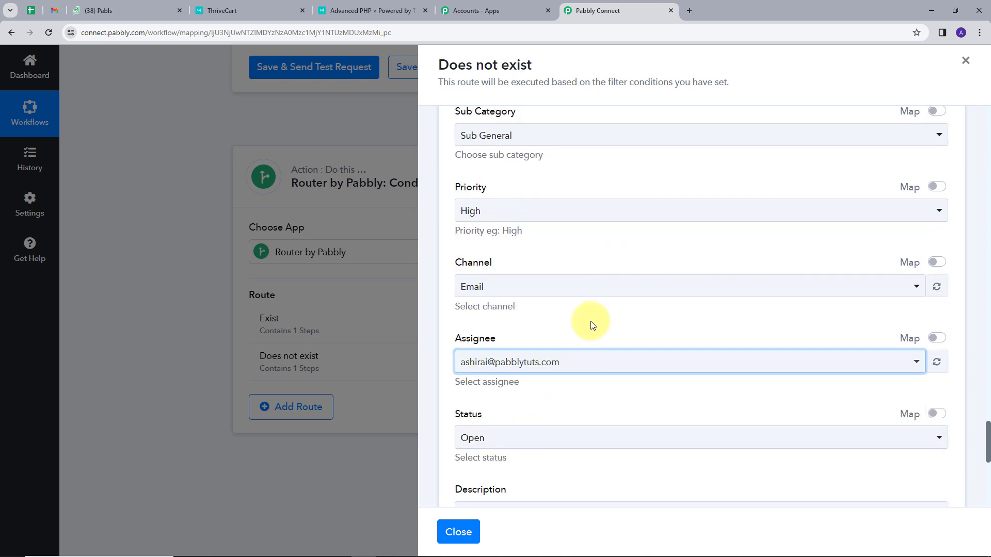
Write the ticket description 'Hello' followed by the mapped ThriveCart Customer Name
scroll(592, 320, "down", 4)
left_click(550, 306)
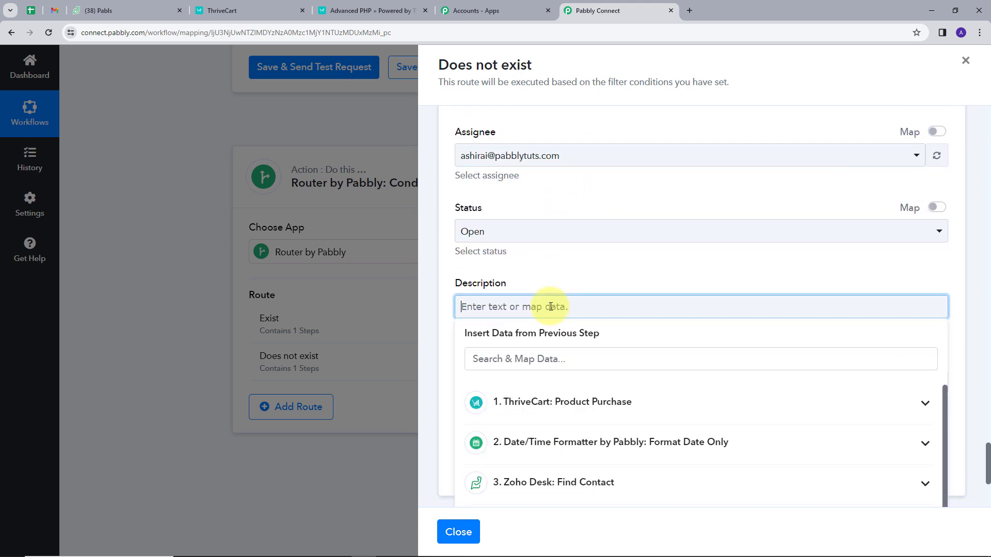
type("Hello")
left_click(631, 405)
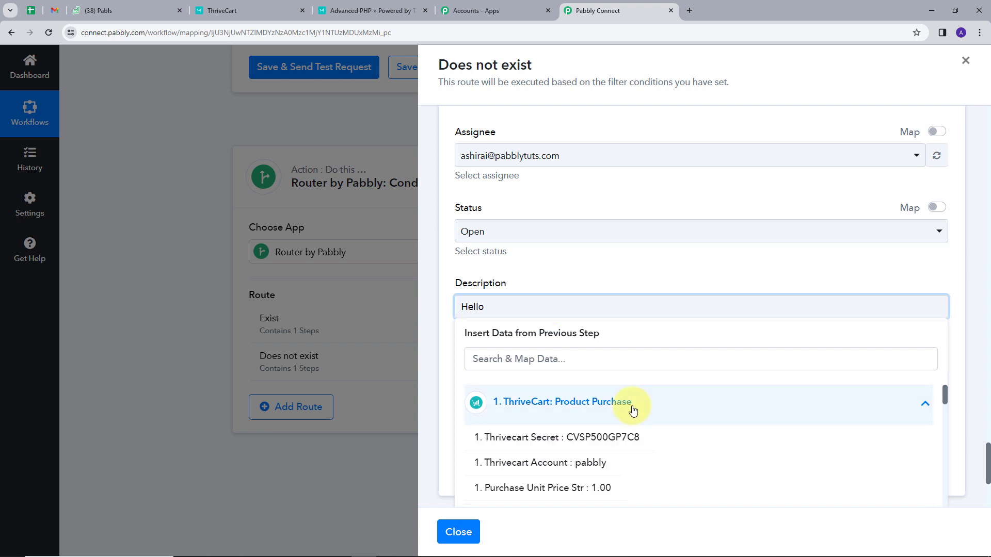
left_click(596, 363)
type("cu")
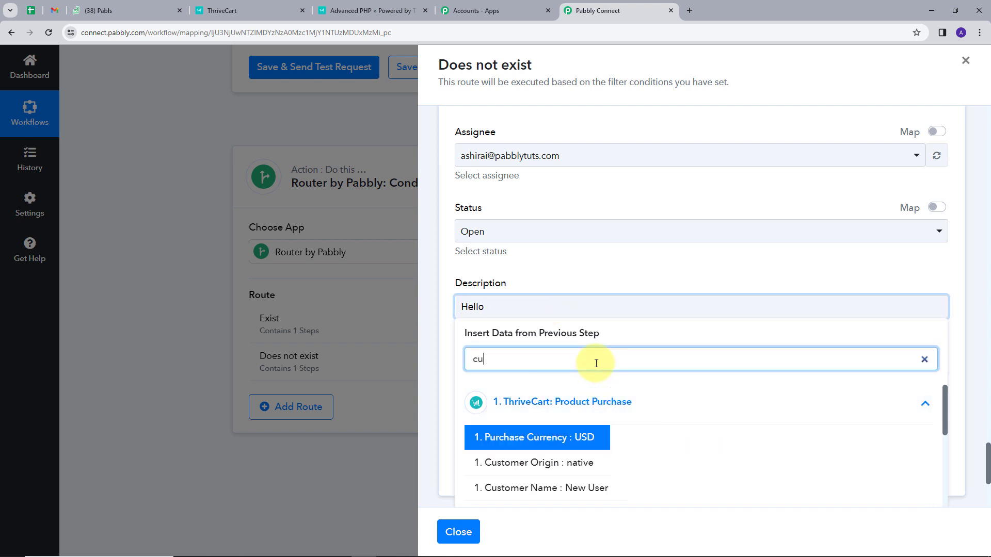
type("st")
left_click(542, 460)
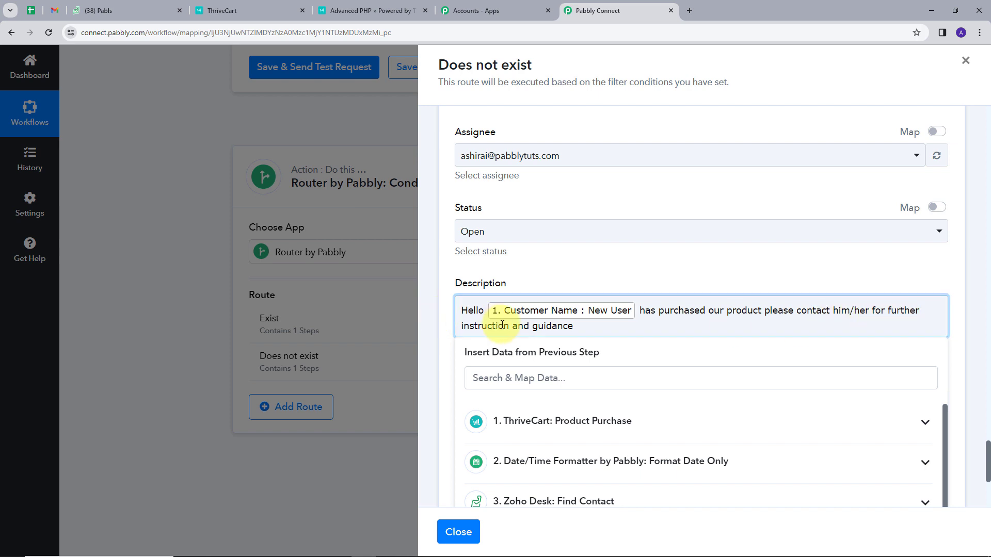
scroll(607, 238, "down", 2)
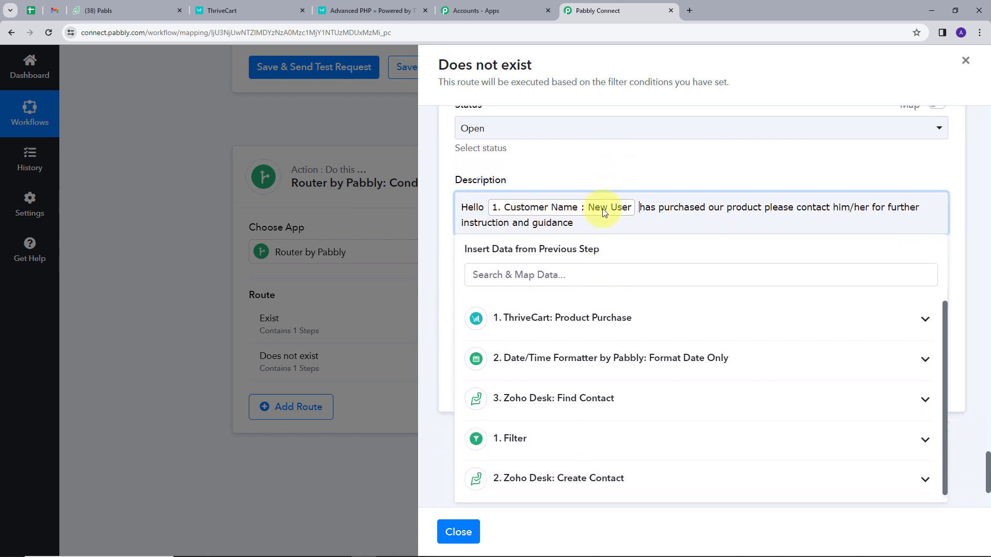
left_click(591, 162)
Set the ticket classification to Request and save the ticket step
scroll(537, 280, "down", 1)
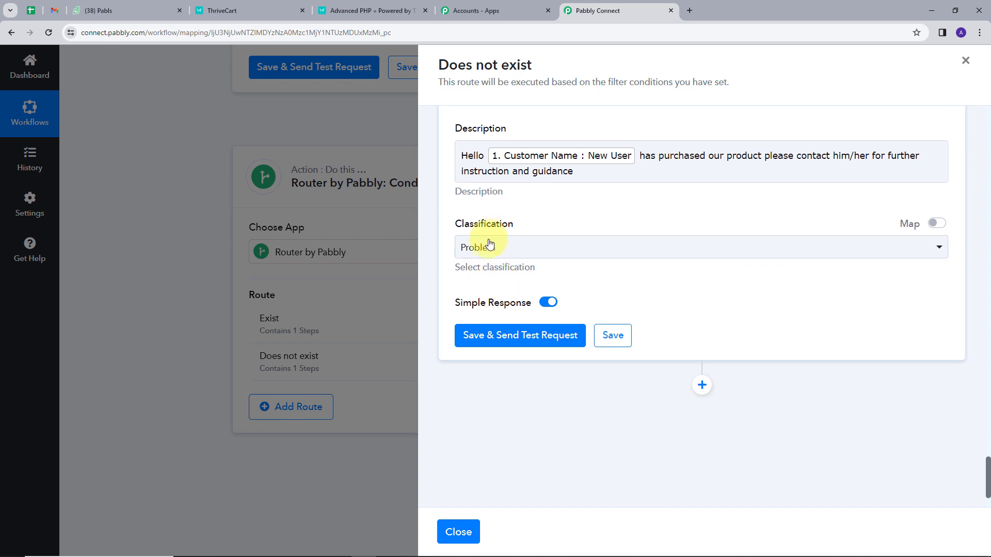
left_click(482, 248)
left_click(506, 340)
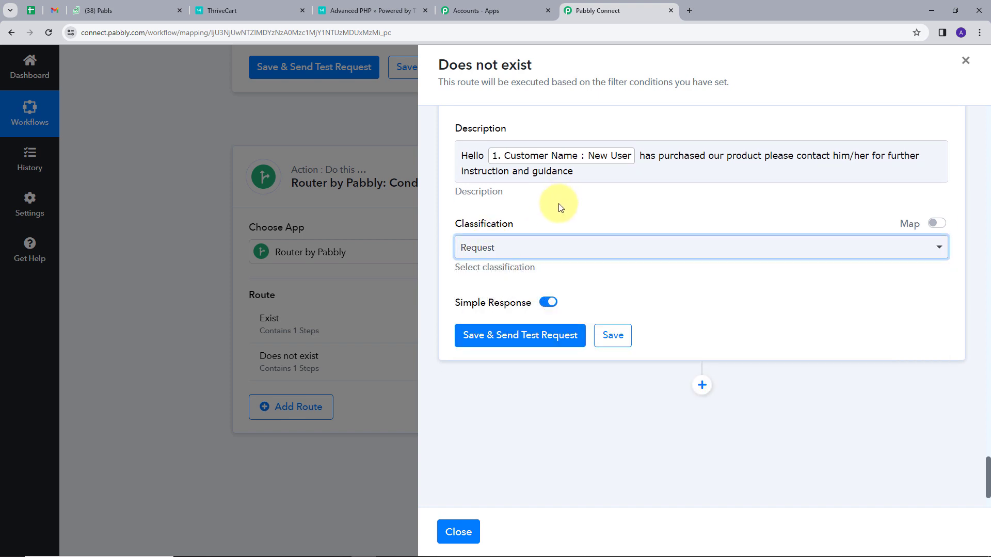
left_click(623, 336)
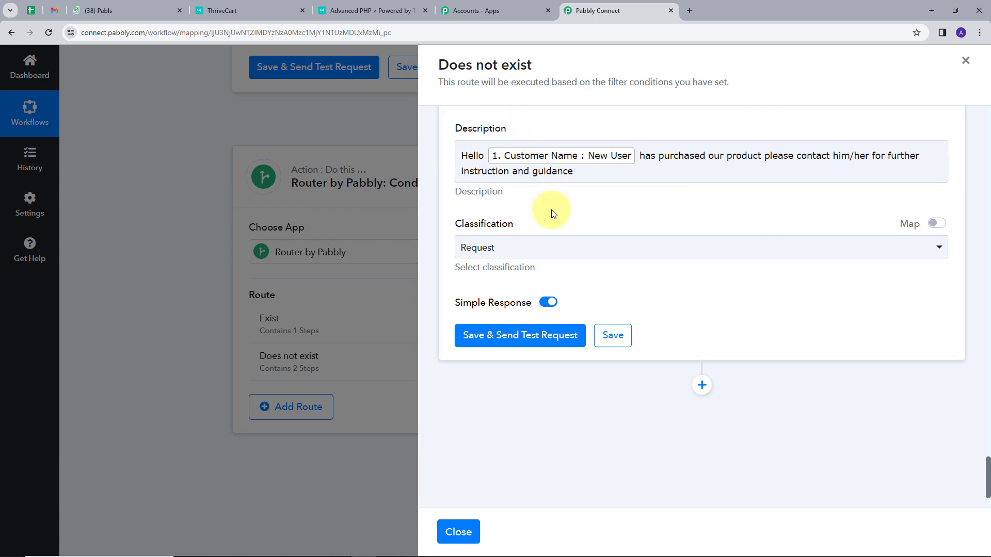
Close the Does not exist route editor, then expand and collapse the Router step to review its routes
left_click(966, 61)
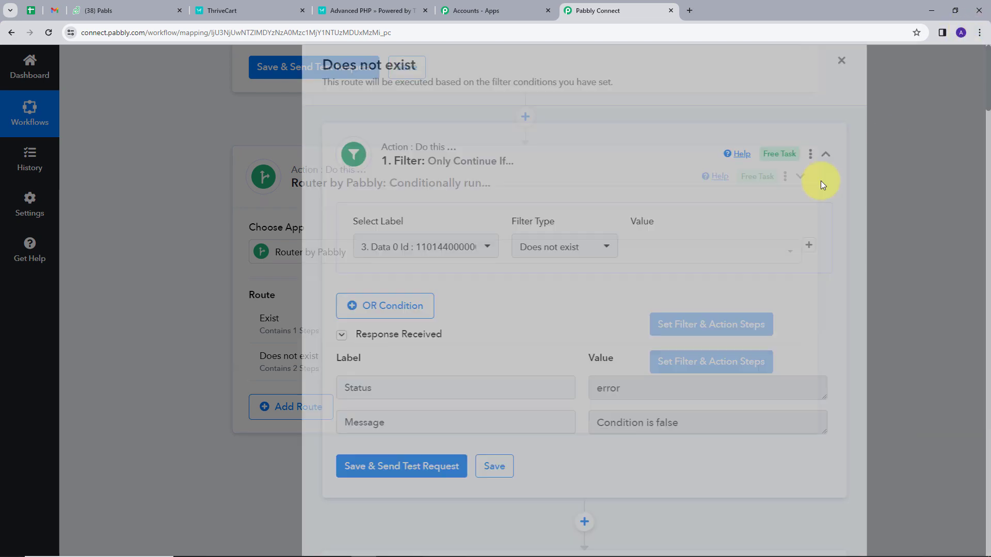
scroll(413, 206, "up", 20)
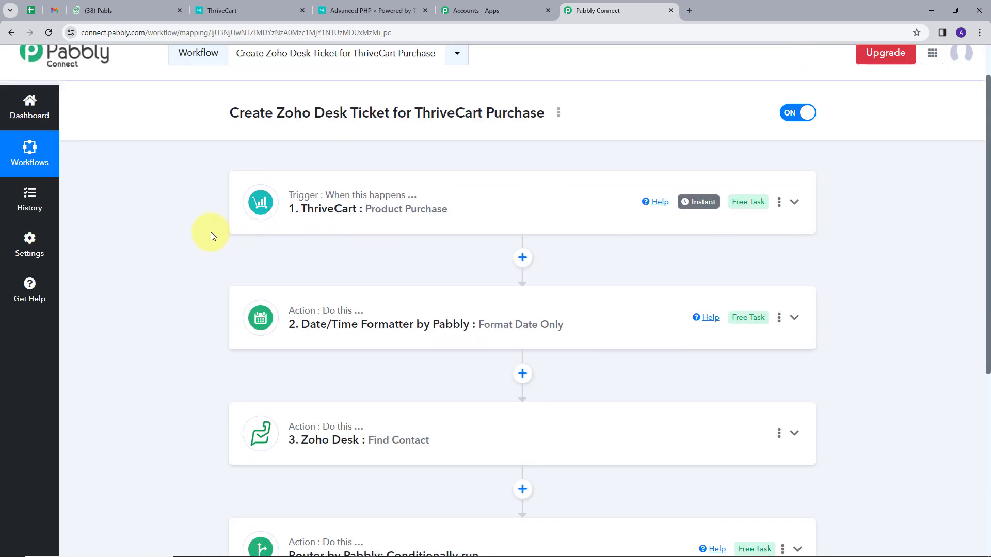
scroll(210, 234, "down", 1)
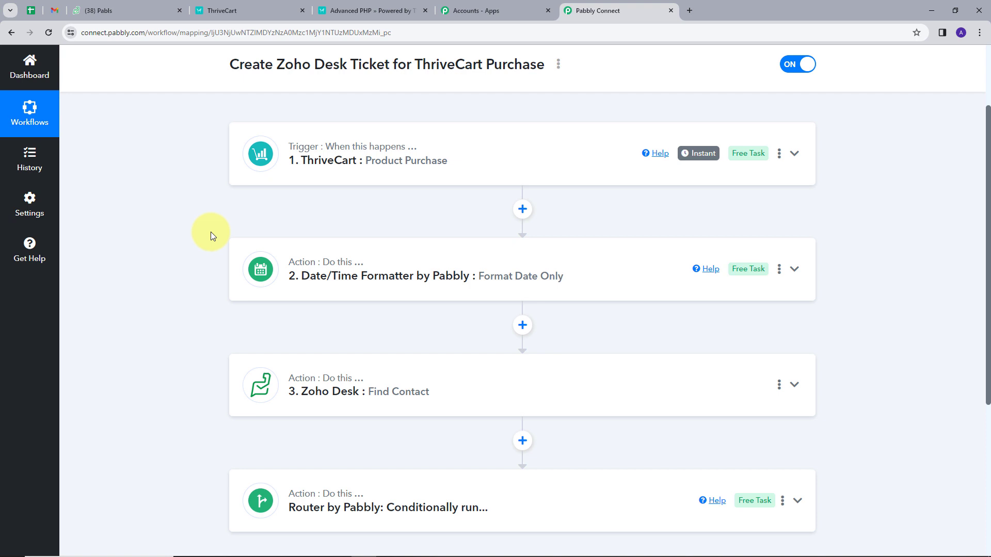
scroll(210, 236, "down", 1)
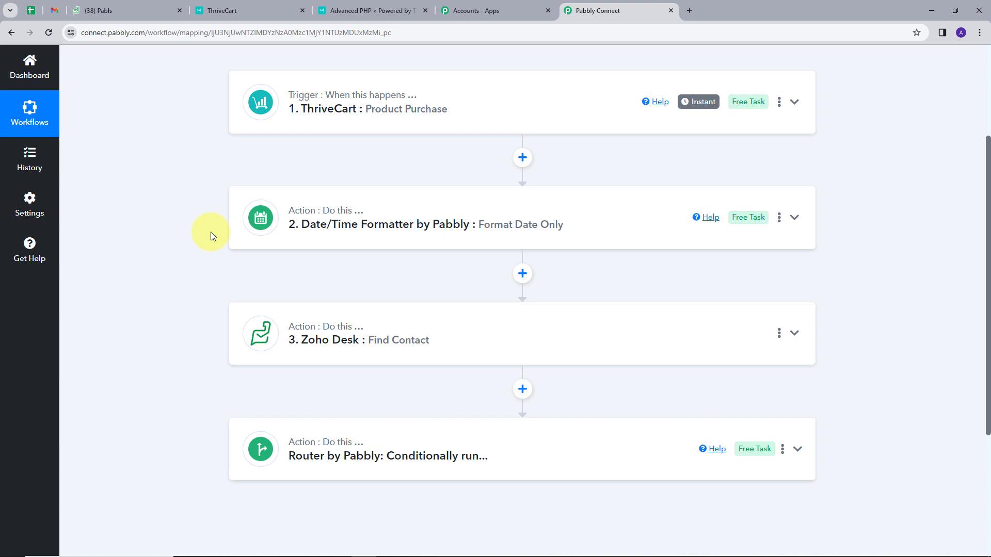
scroll(210, 231, "down", 2)
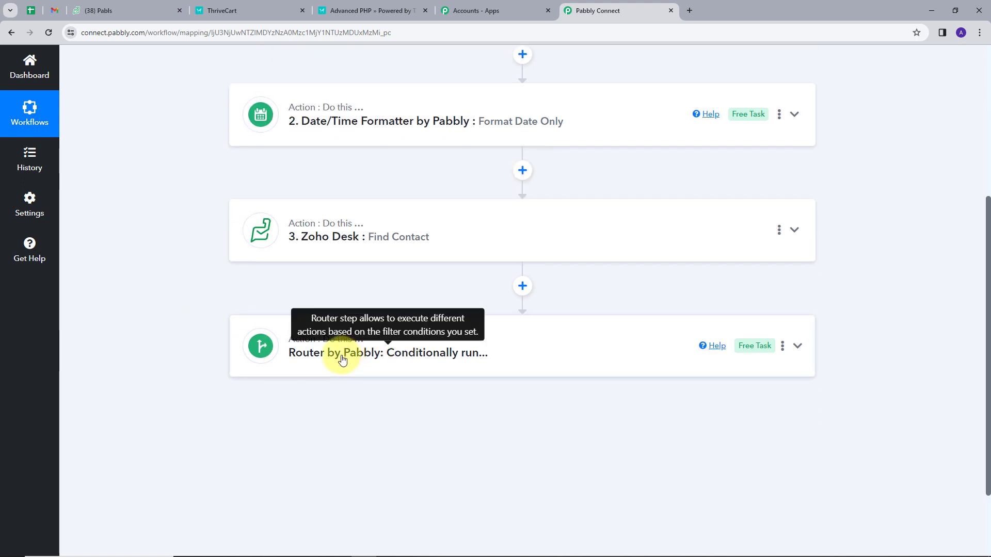
left_click(645, 351)
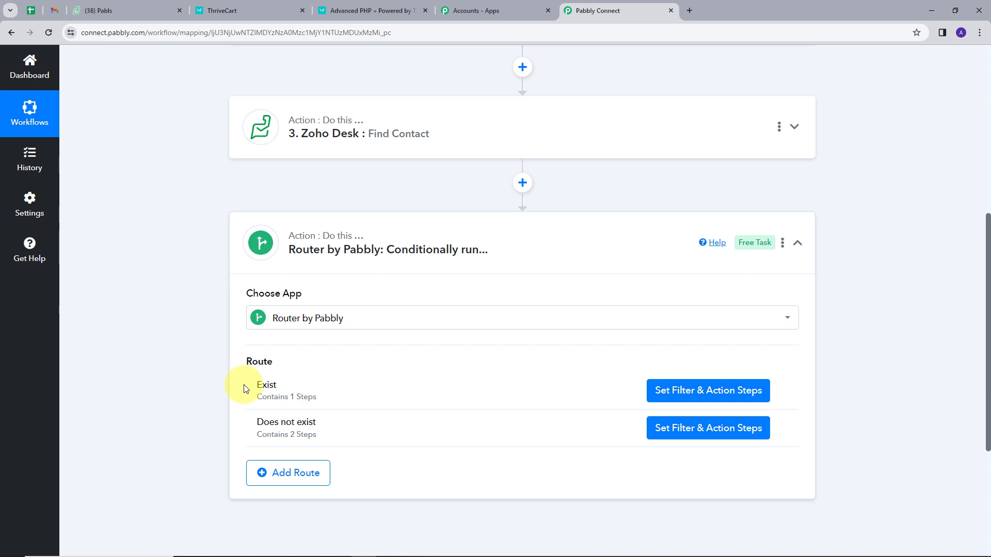
left_click(797, 243)
scroll(772, 262, "up", 5)
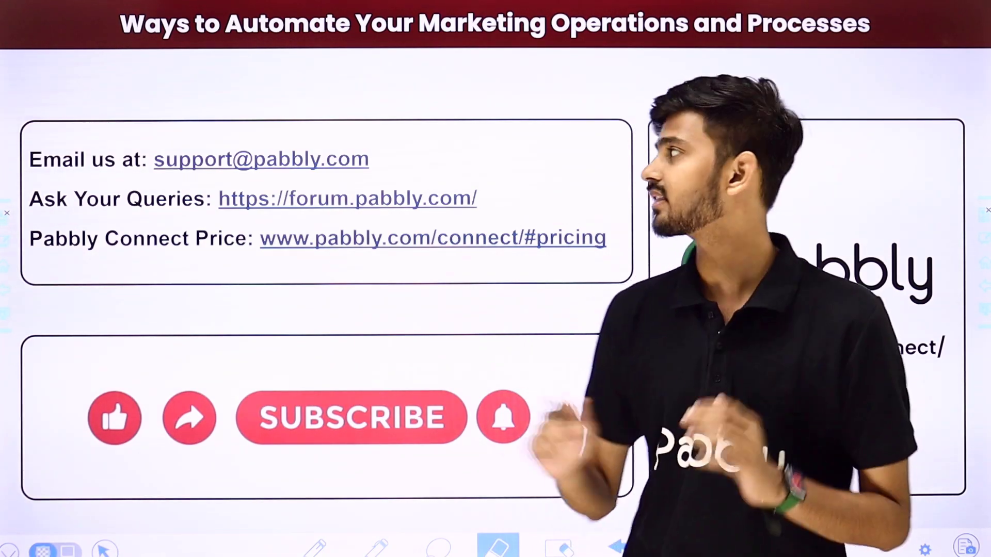
left_click_drag(398, 162, 475, 102)
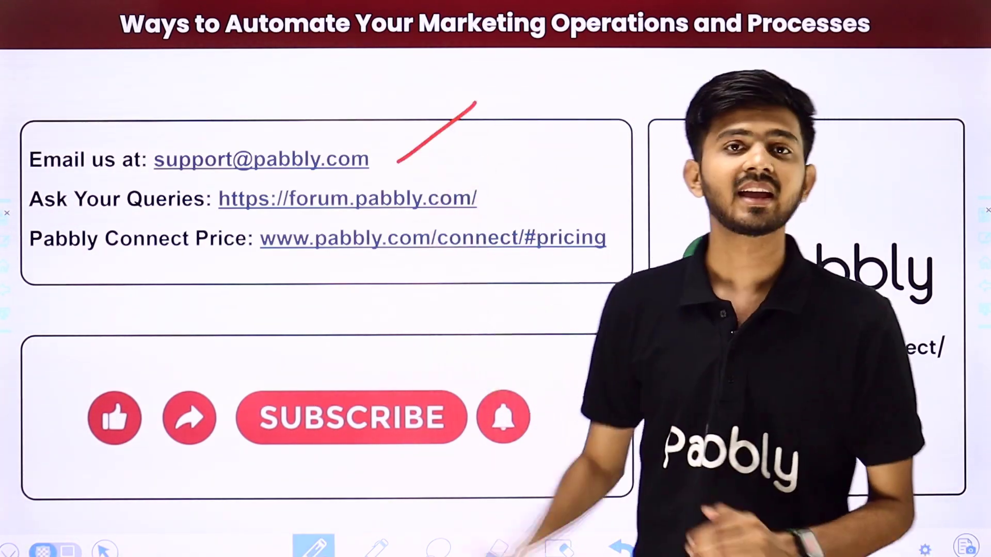